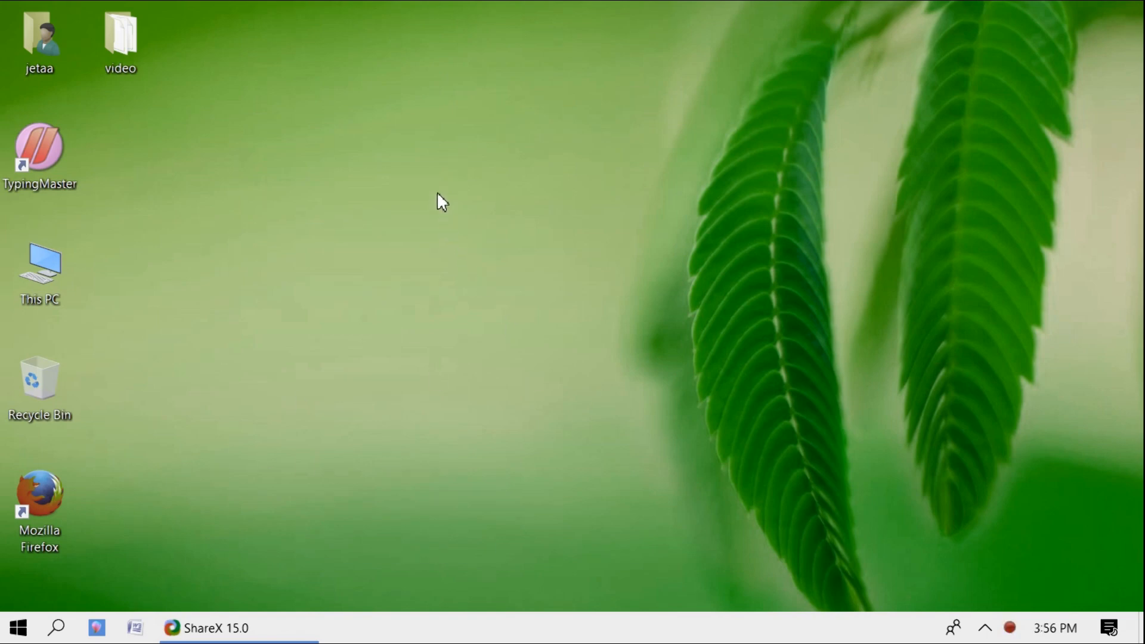
- Create a new text document on the desktop named 'my file1'
right_click(438, 194)
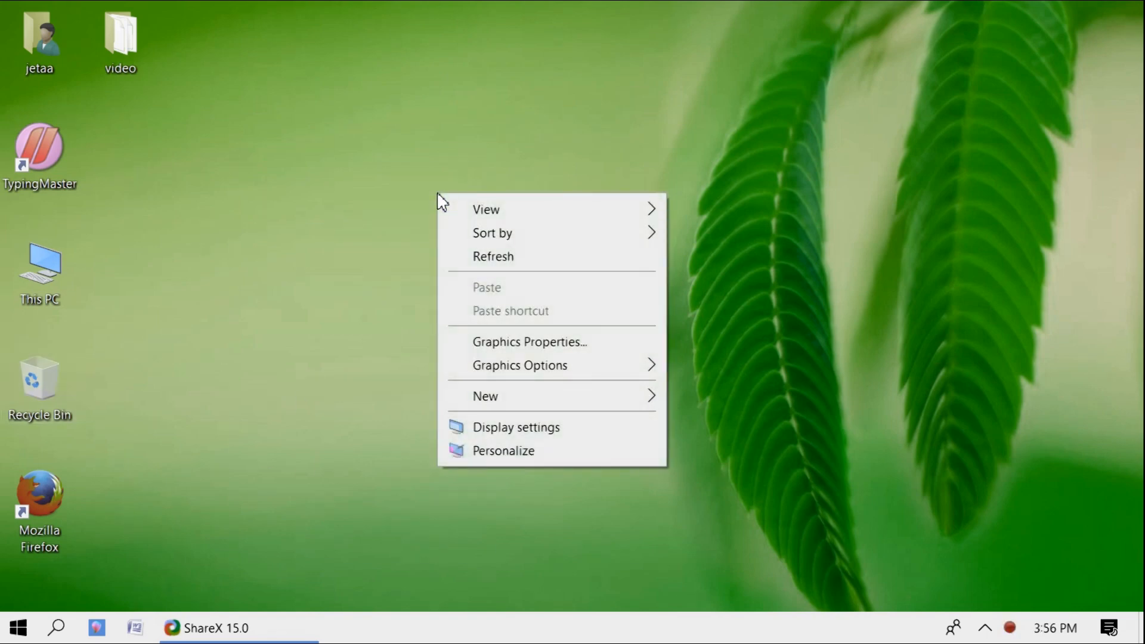
mouse_move(508, 406)
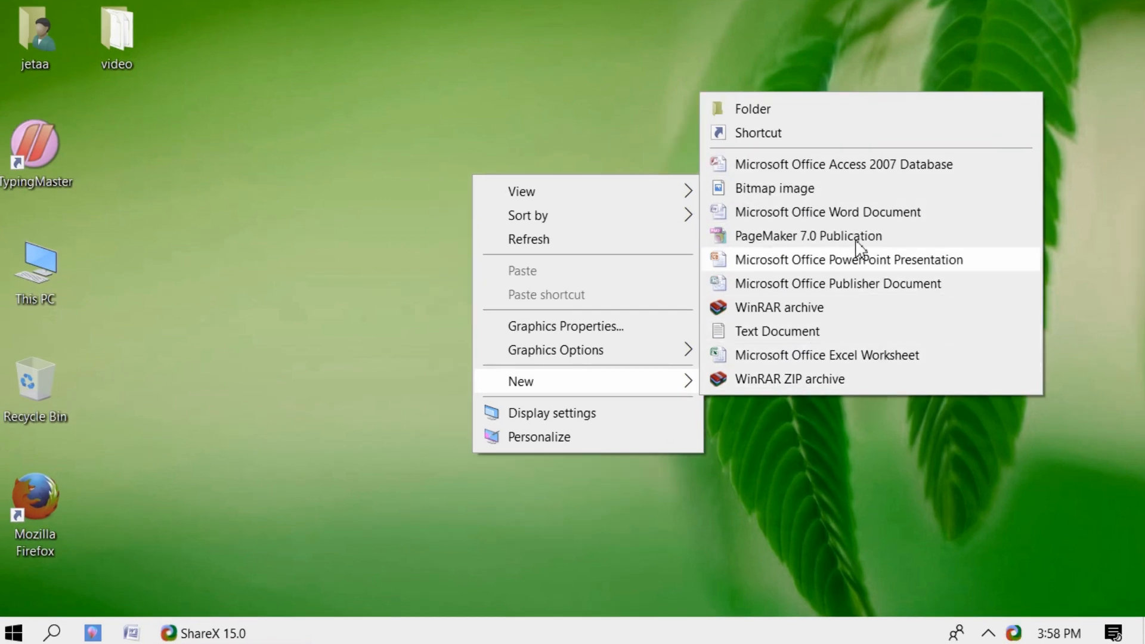
click(762, 329)
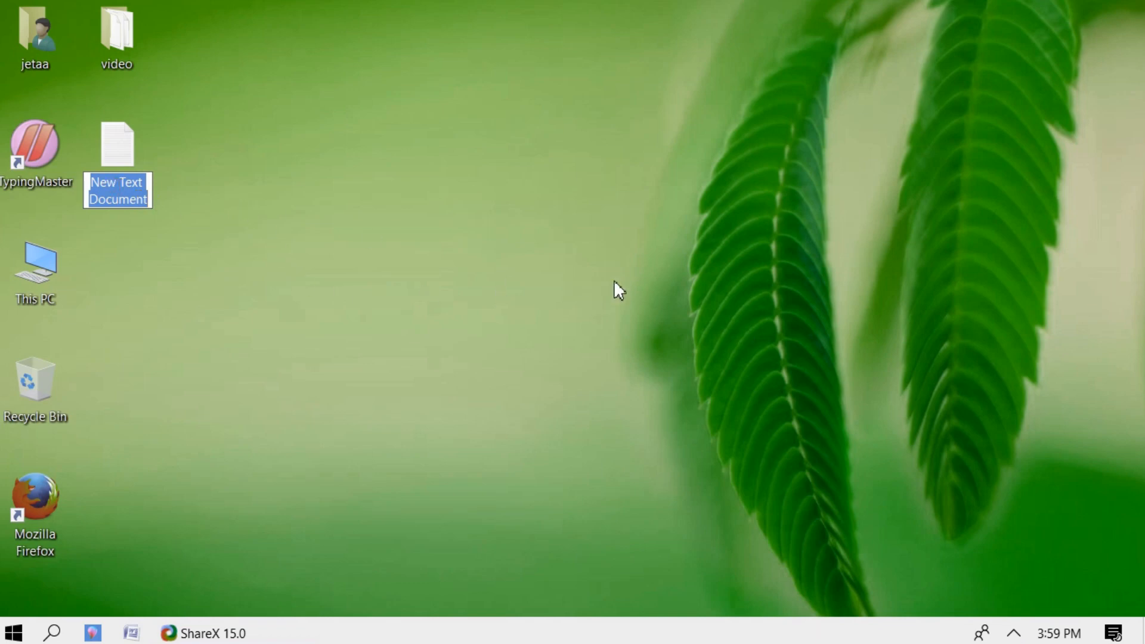
text(my)
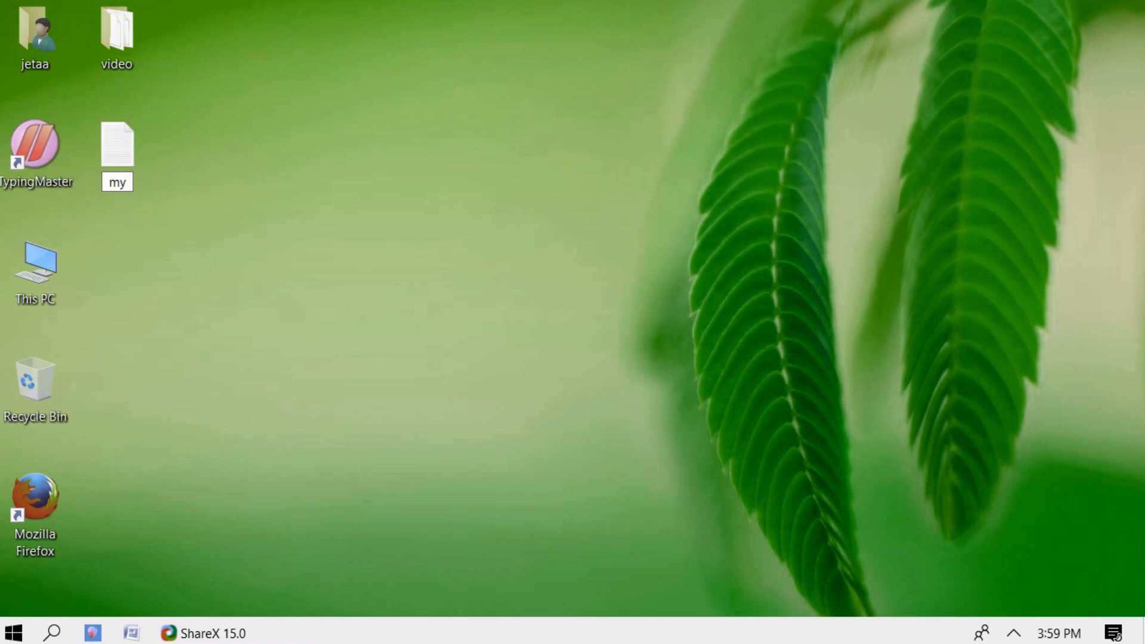
text( file1)
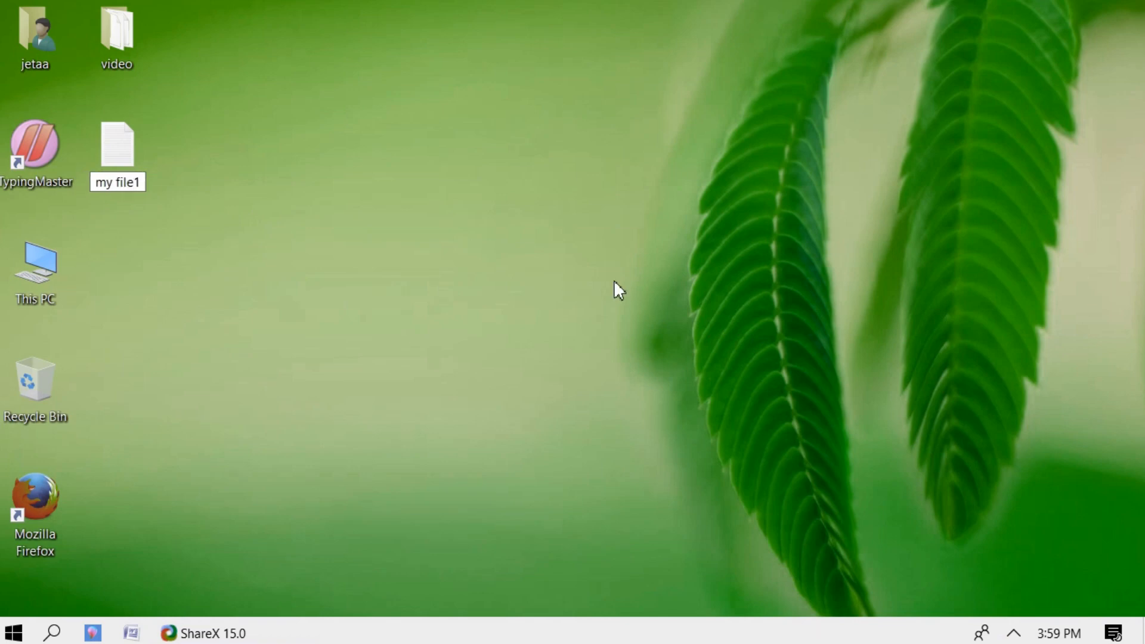
key(Return)
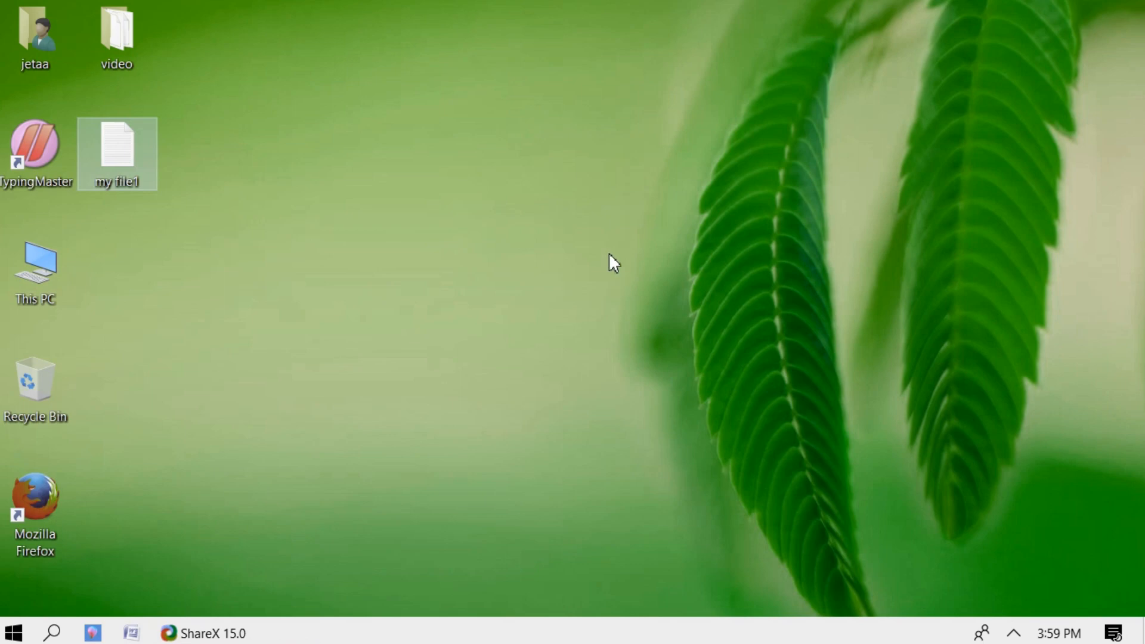
click(609, 254)
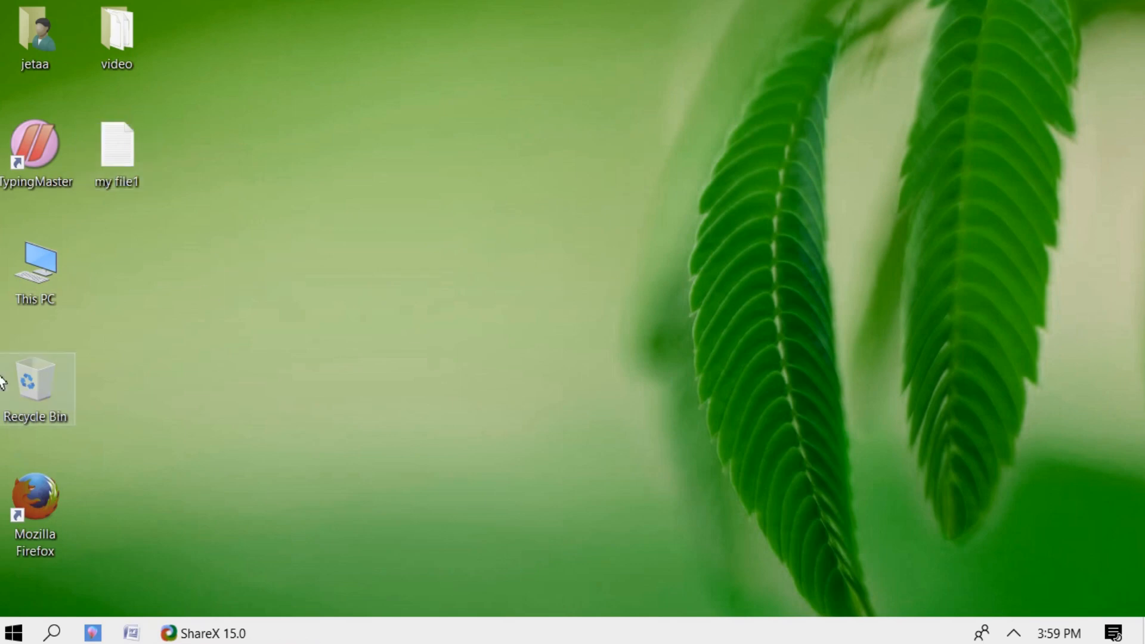
- Write 'hello world' and 'this is my first document!!!' into my file1 and save it
double_click(105, 156)
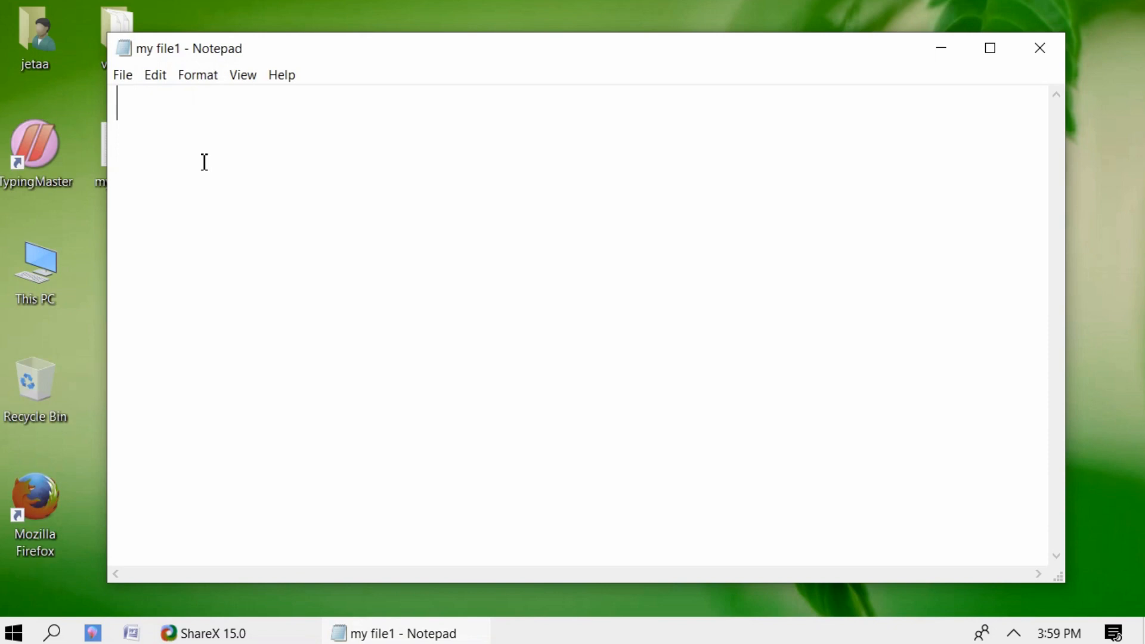
text(hello w)
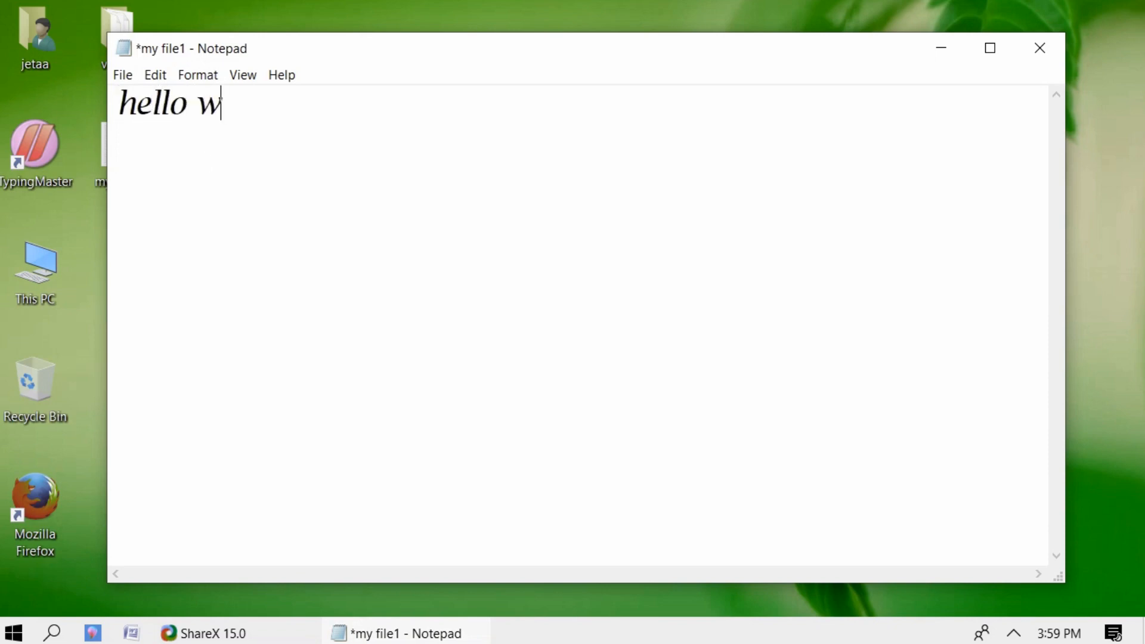
text(orld )
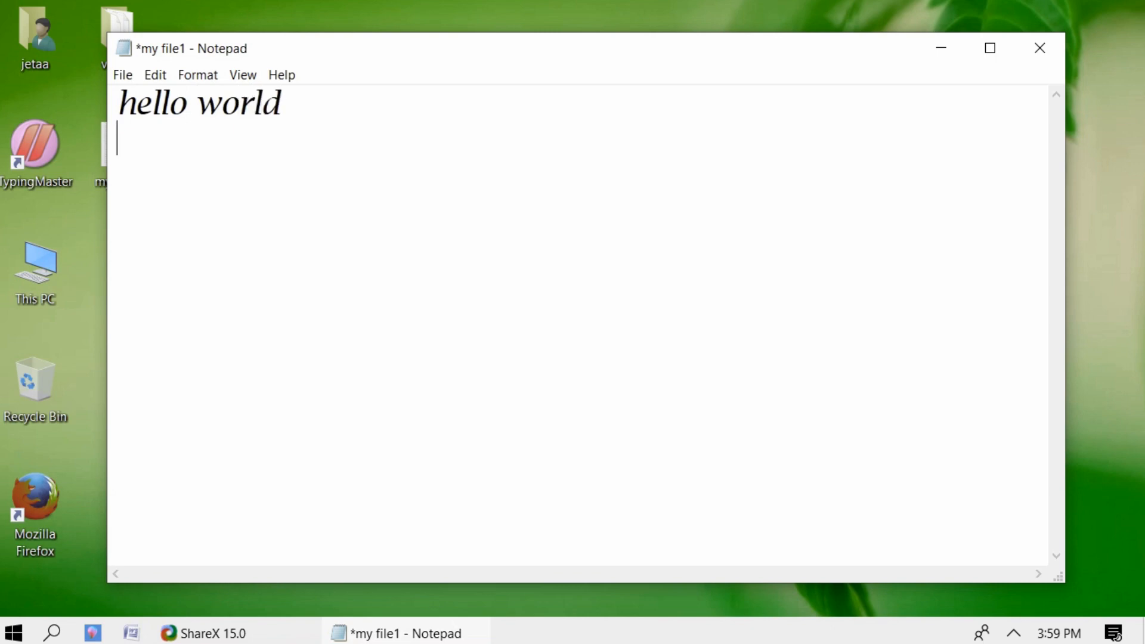
text(this )
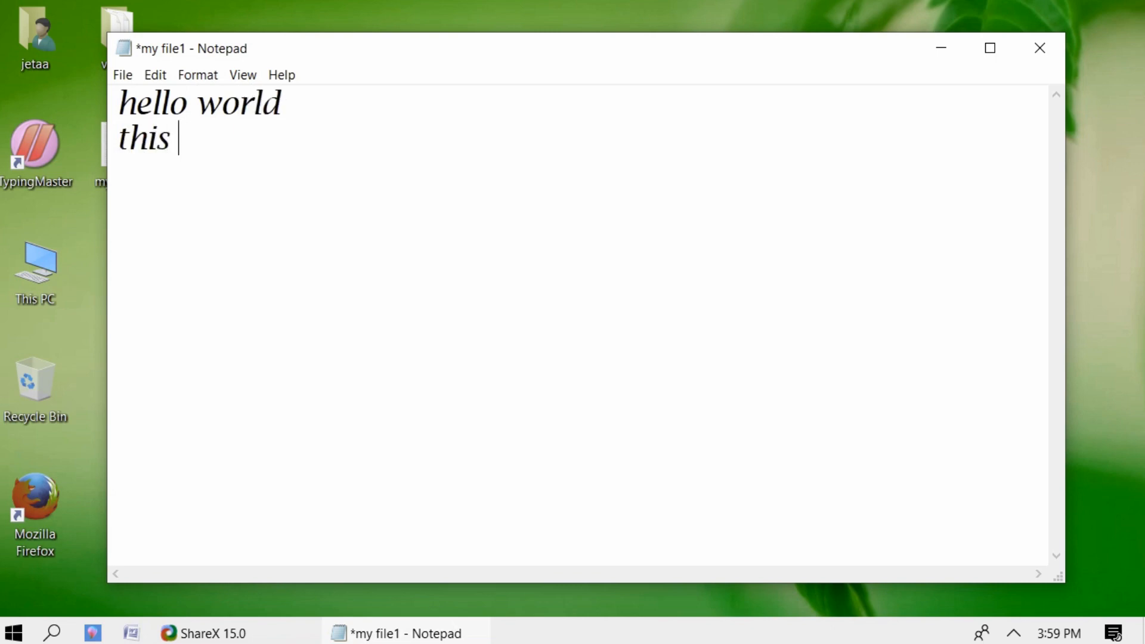
text(is my fir)
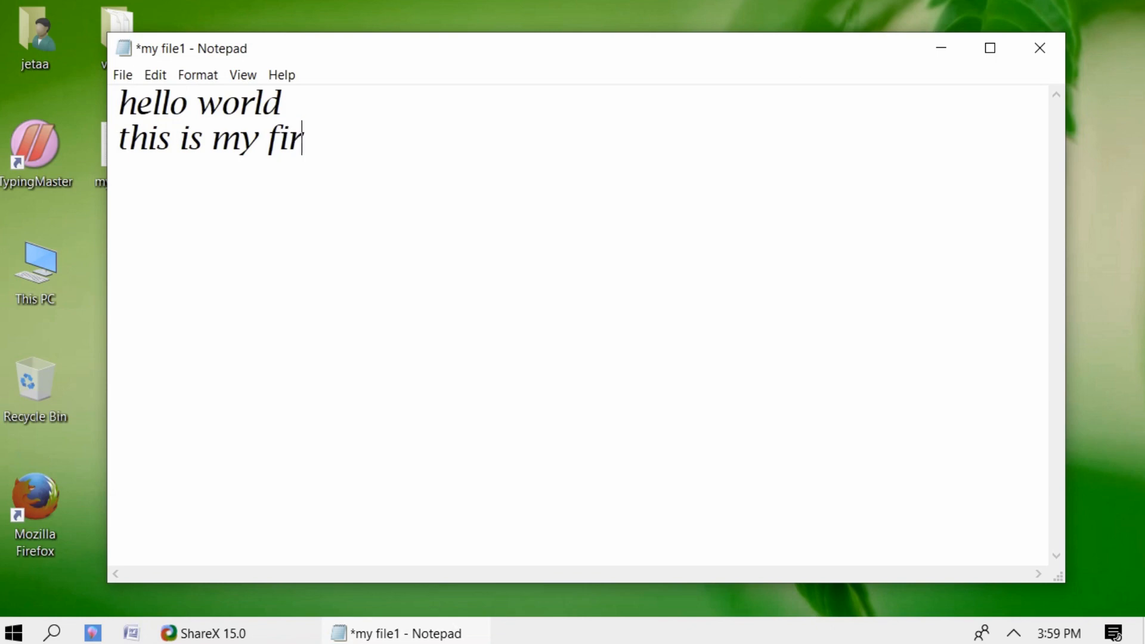
text(st document)
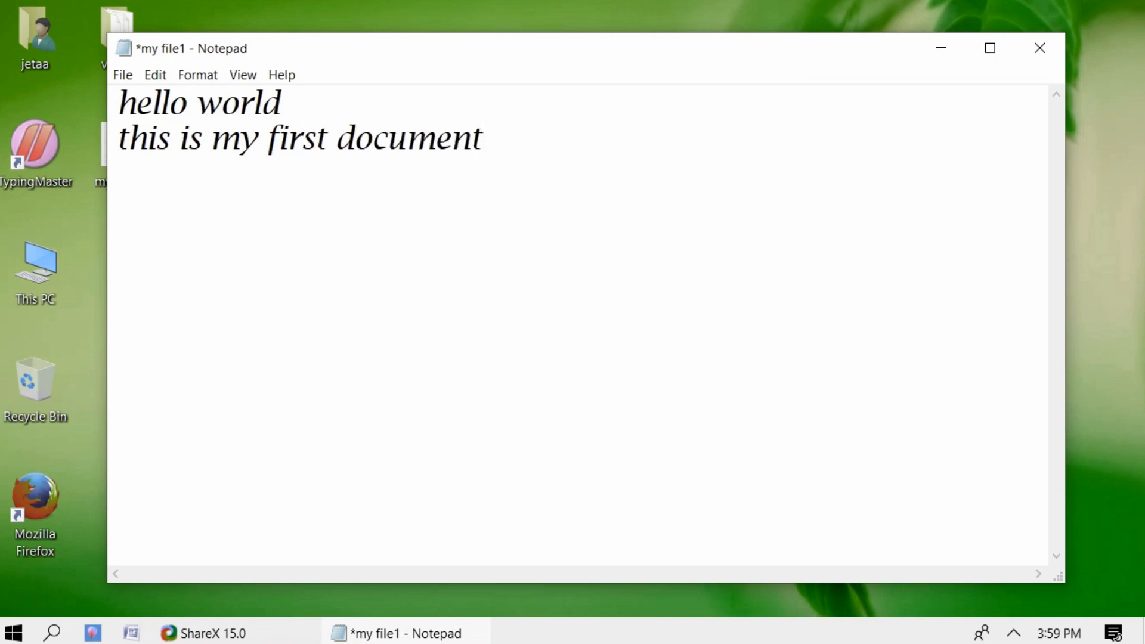
text(!!!)
click(122, 75)
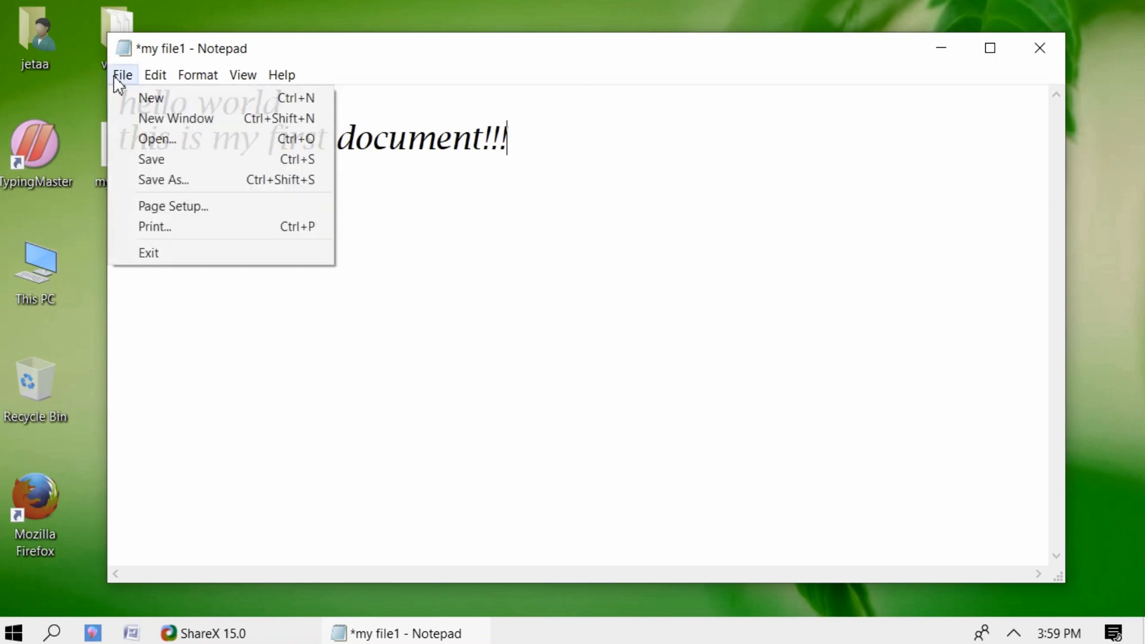
click(161, 166)
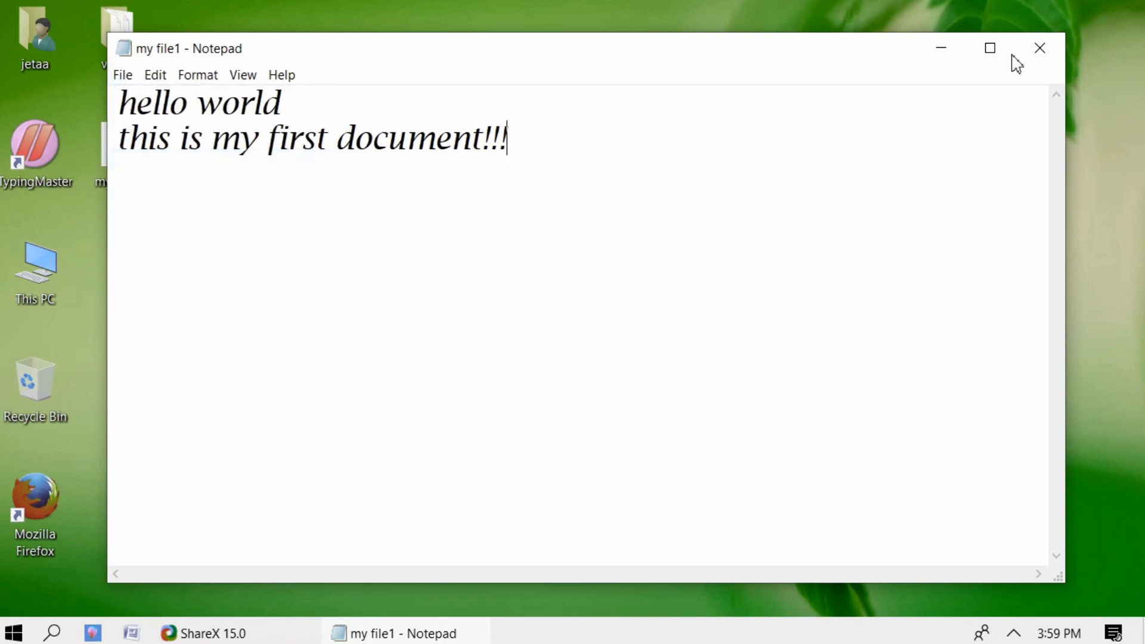
- Close Notepad, reopen my file1 to confirm the saved text, and close it again
click(1039, 49)
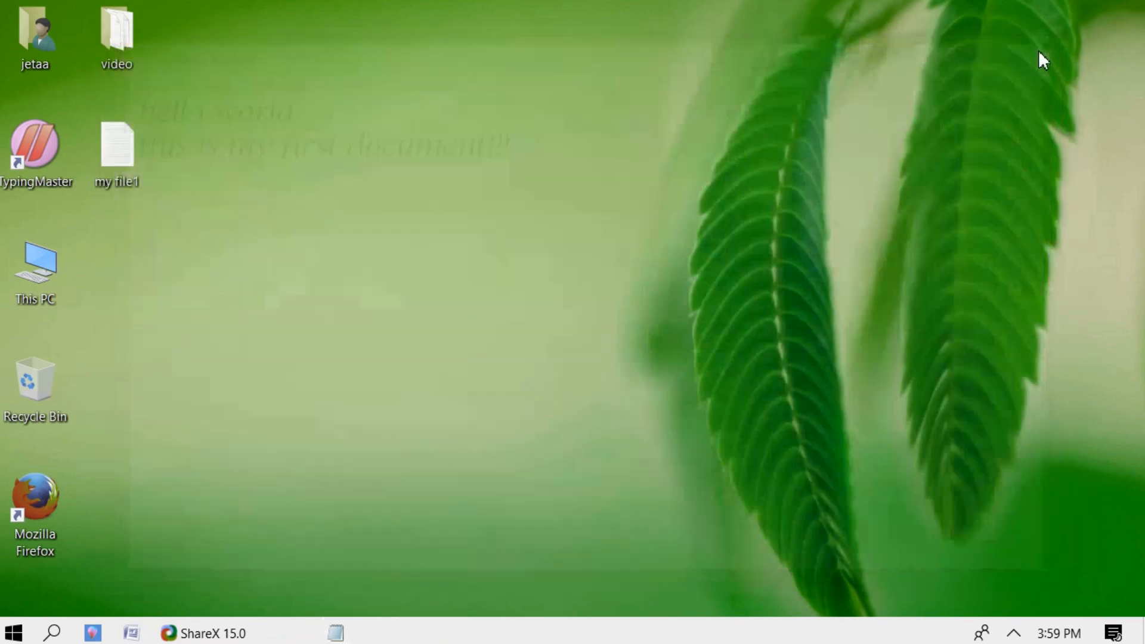
double_click(122, 174)
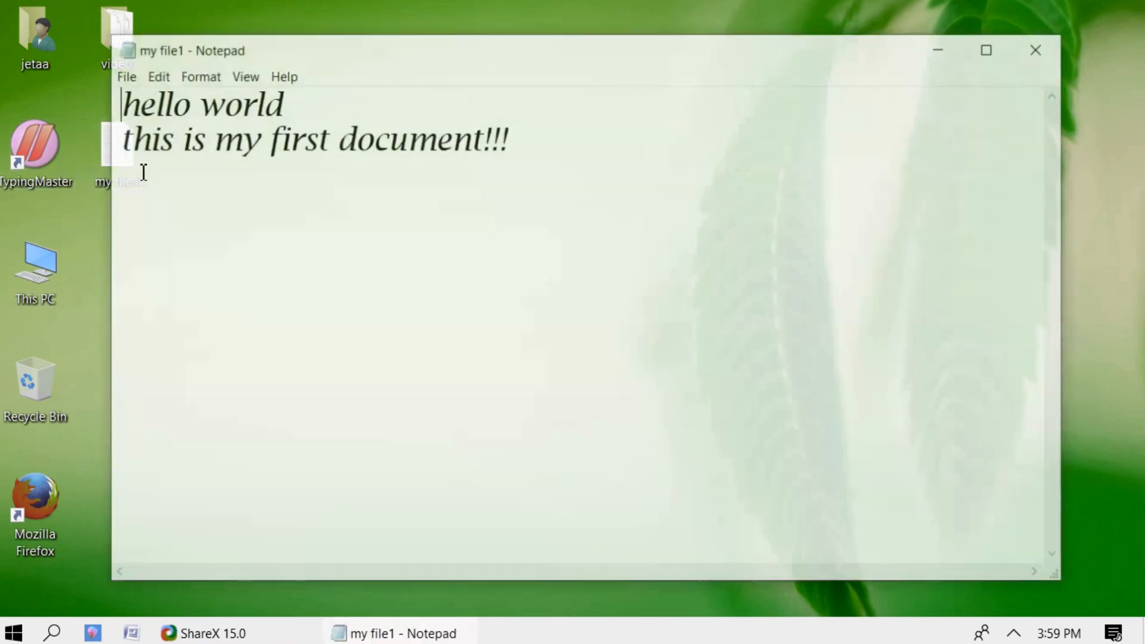
click(1039, 58)
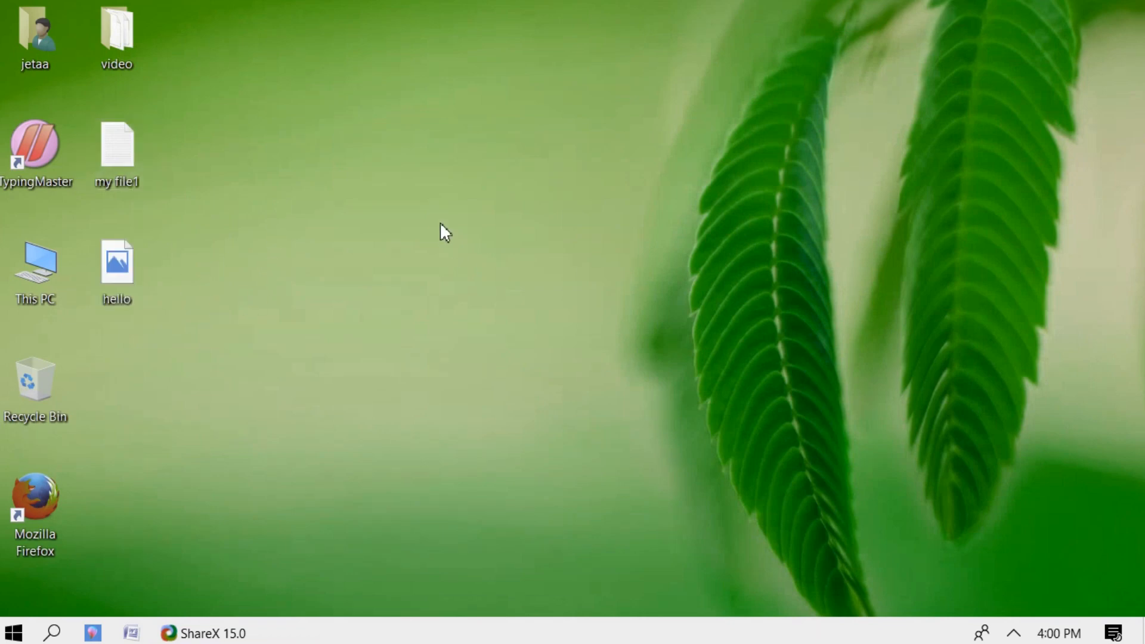
- Create a new Word document on the desktop named 'resume', then close Word
right_click(440, 225)
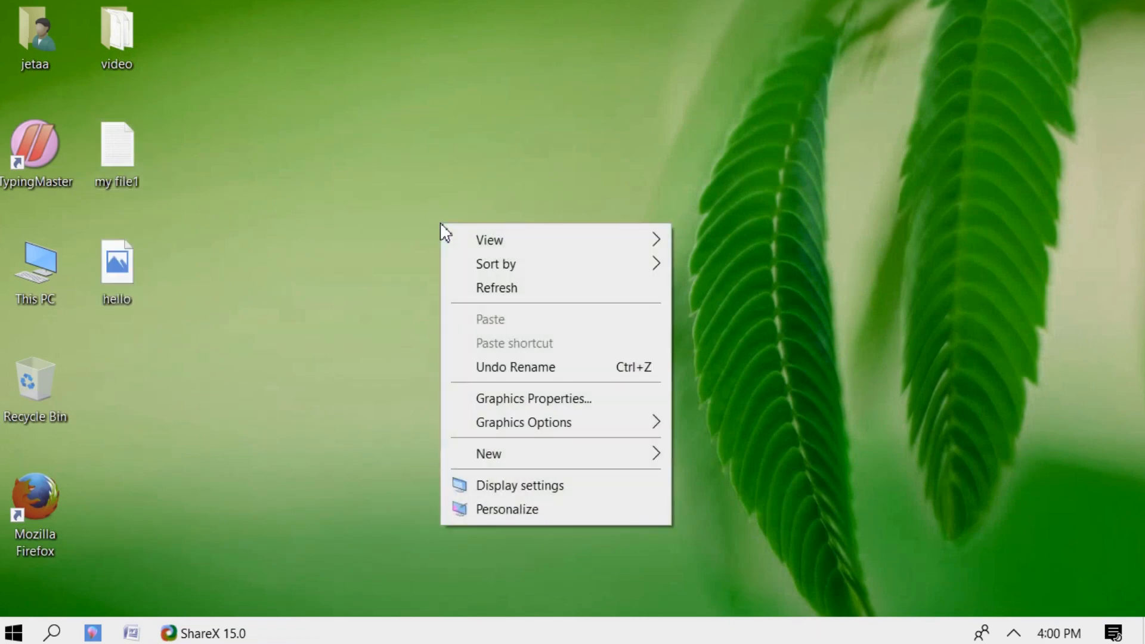
mouse_move(506, 455)
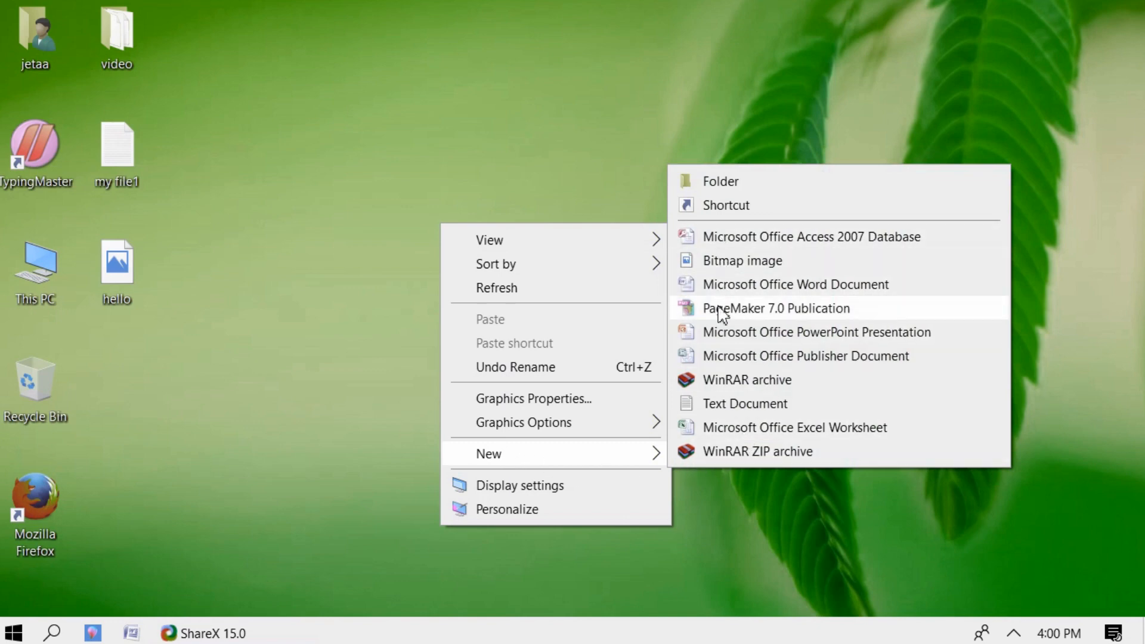
click(749, 285)
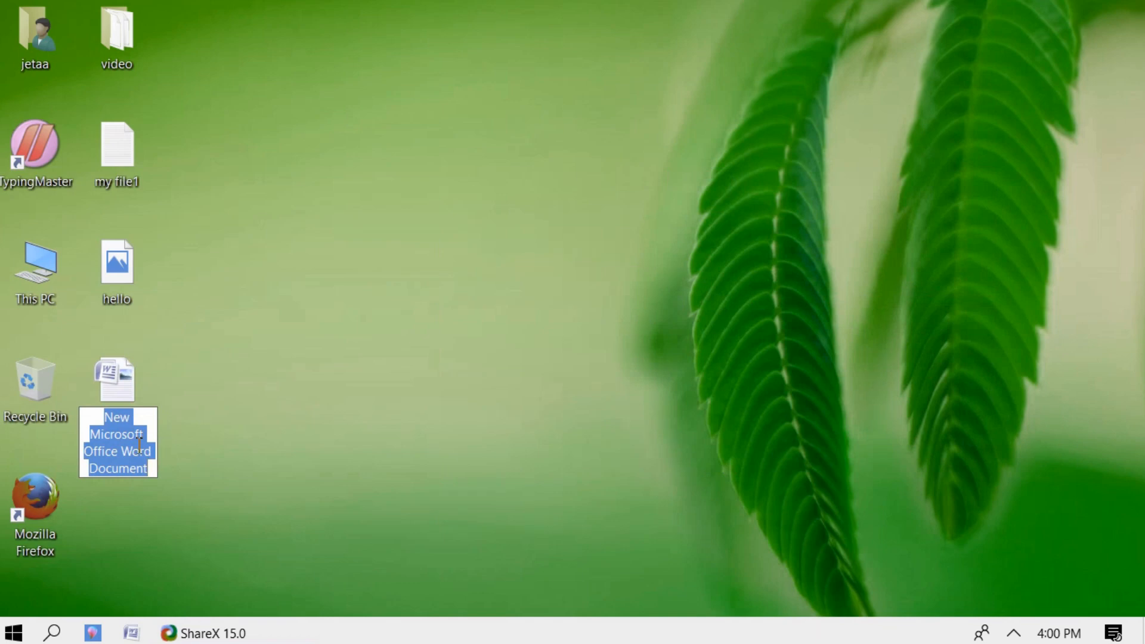
text(res)
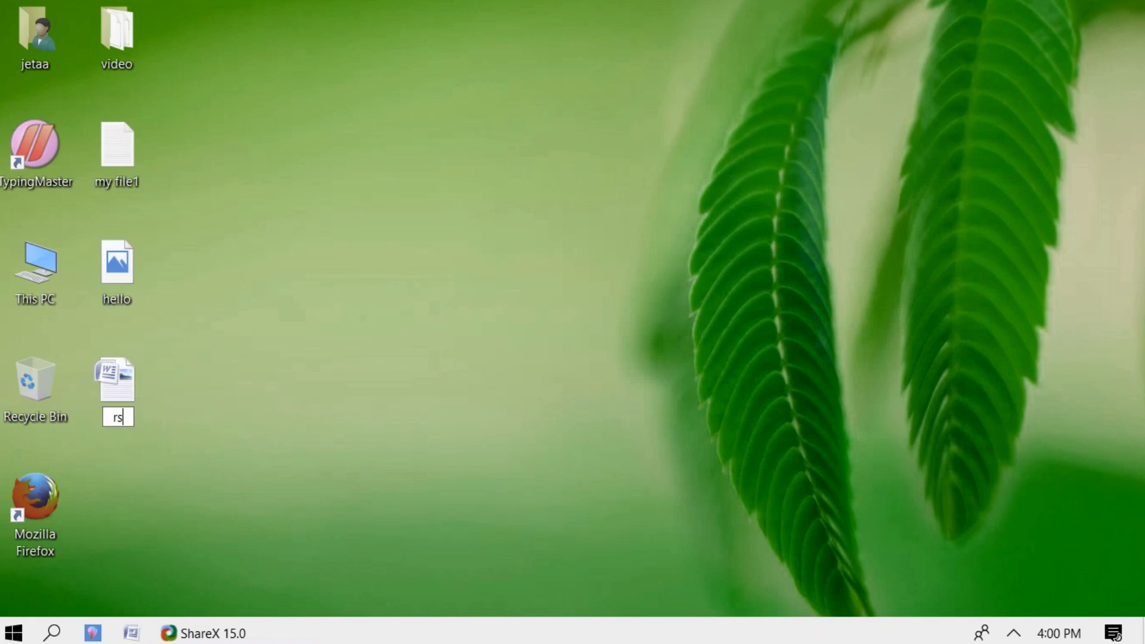
key(BackSpace)
text(esume)
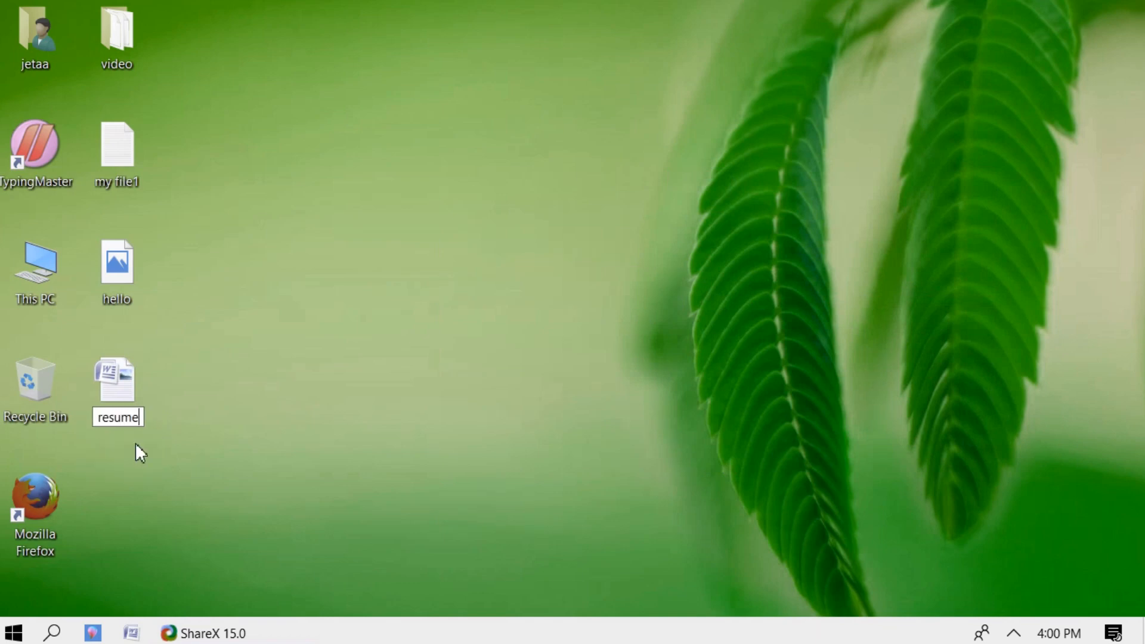
key(Return)
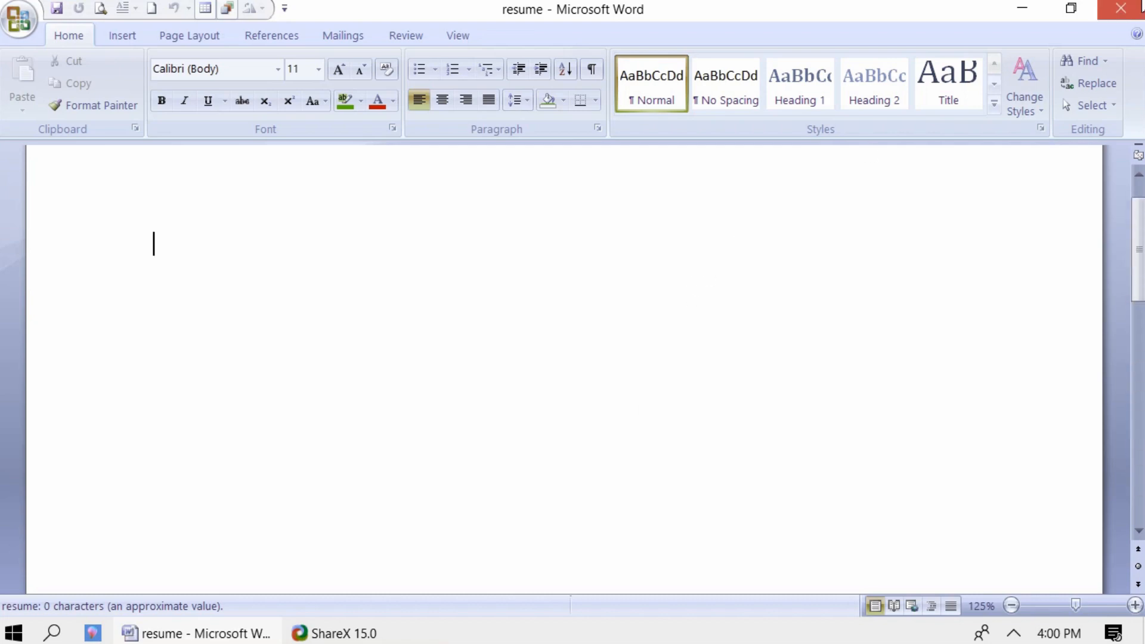
click(1140, 6)
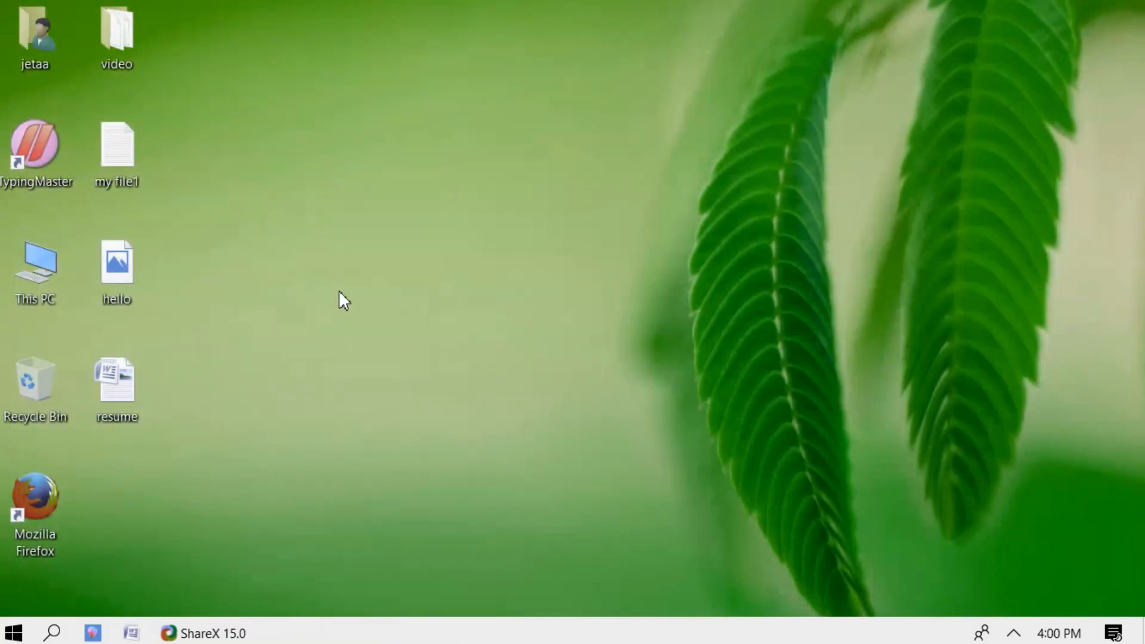
- Create another desktop text document, name it 'my file1' and accept the rename to 'my file1 (2)'
right_click(339, 282)
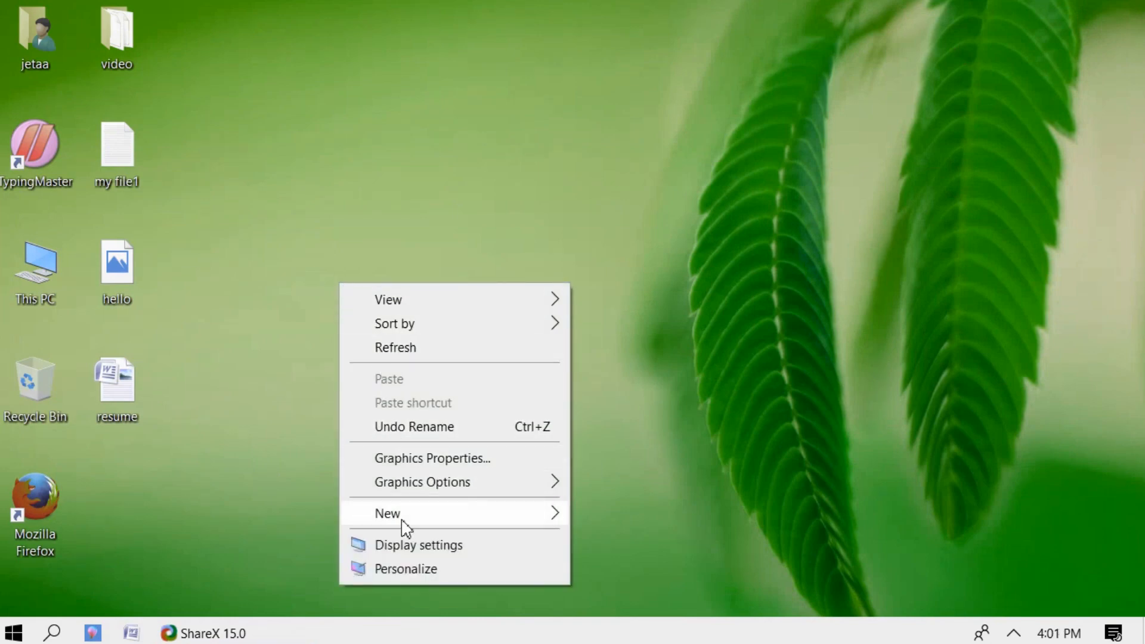
mouse_move(401, 520)
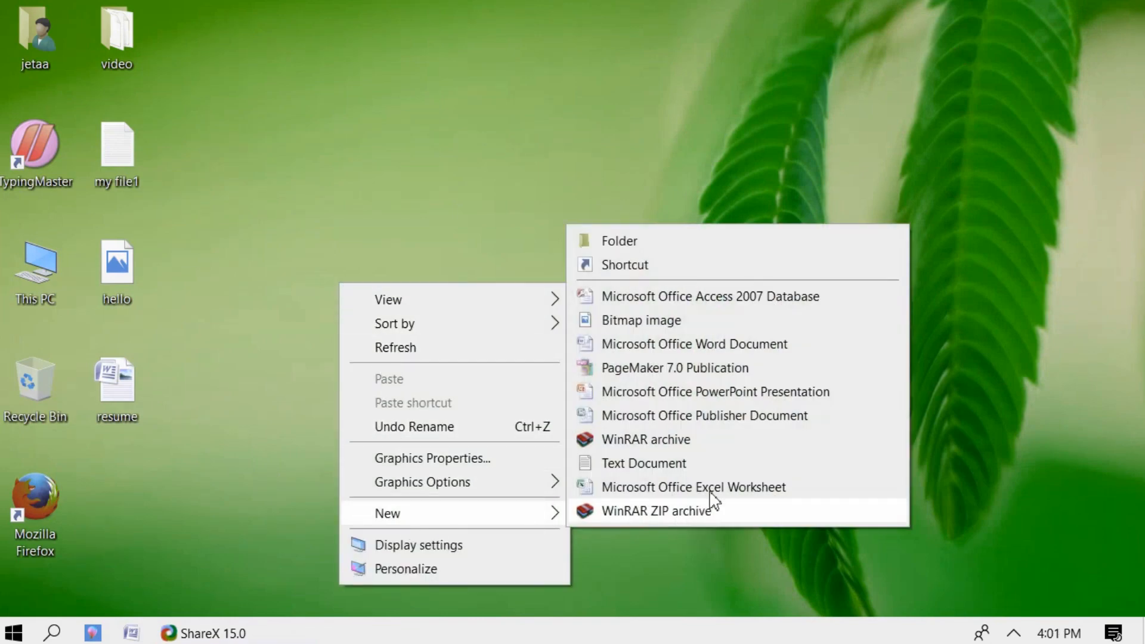
click(644, 462)
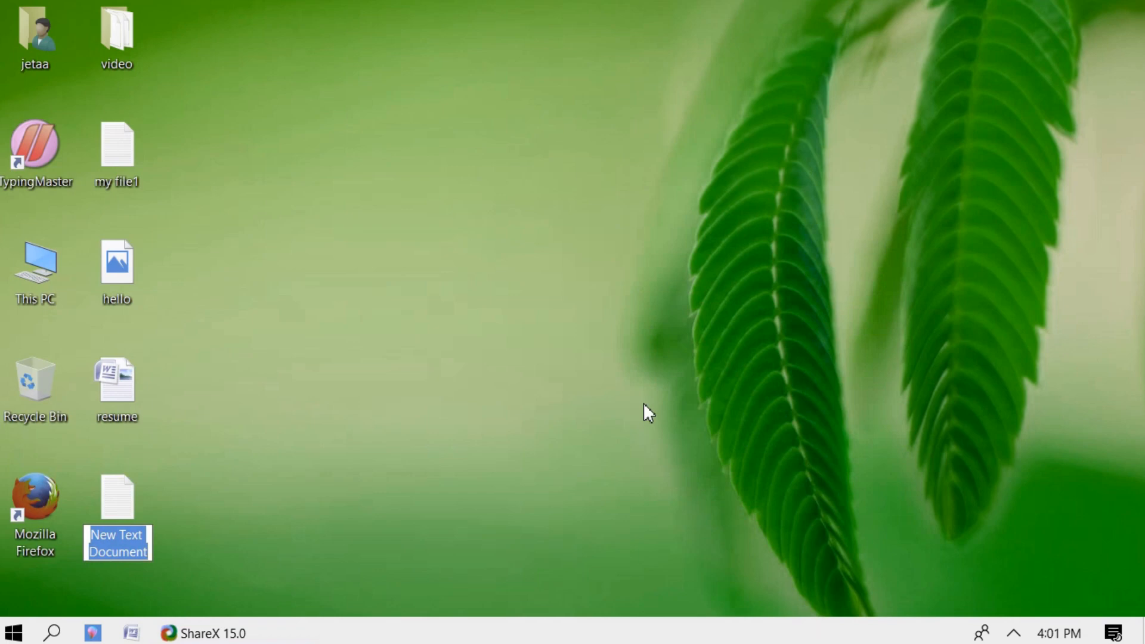
text(myfile)
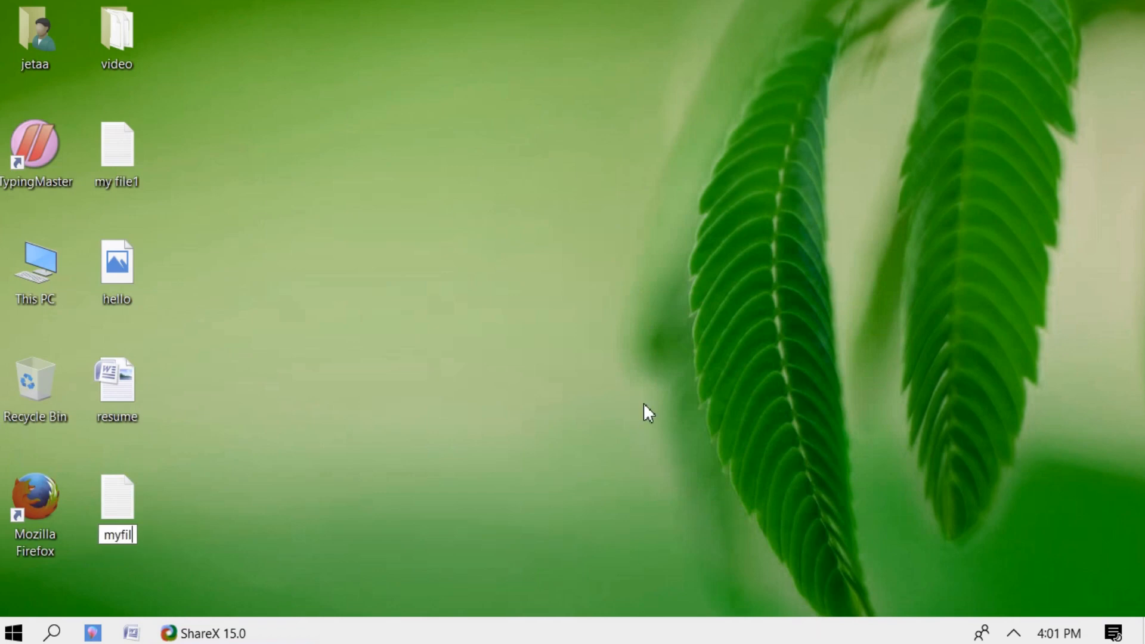
key(BackSpace)
key(BackSpace)
key(BackSpace)
key(BackSpace)
text(file1)
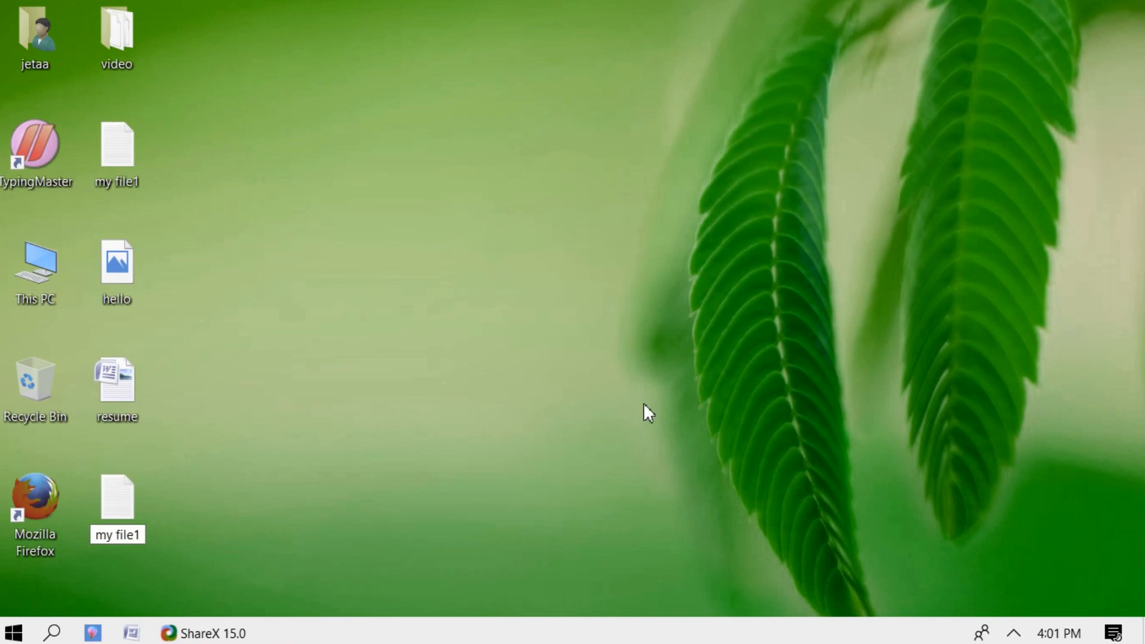
key(Return)
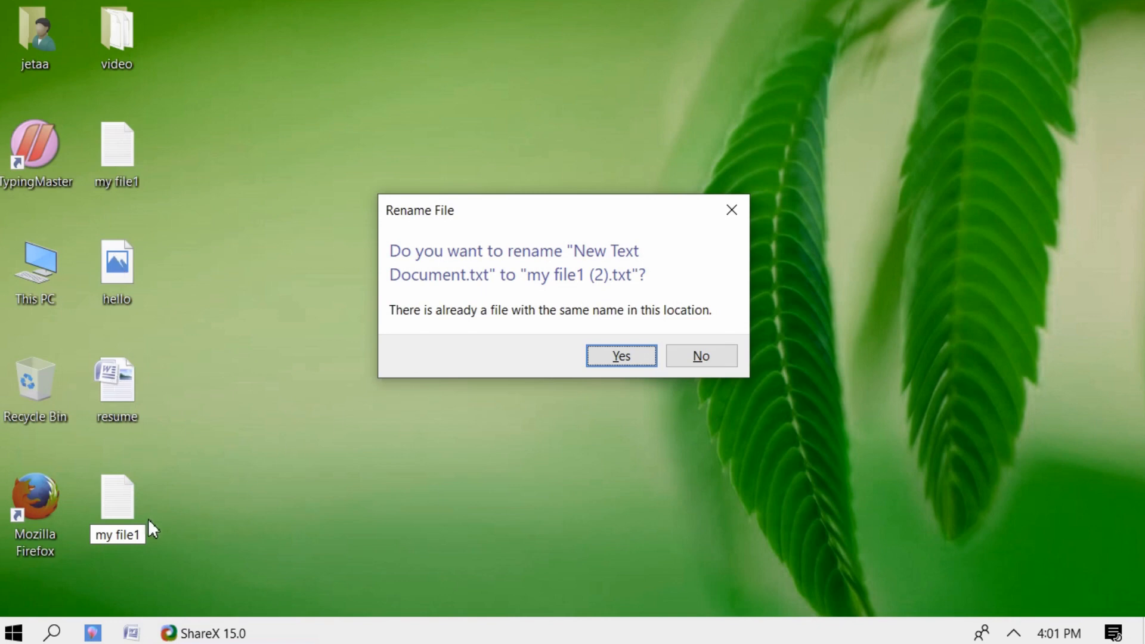
click(606, 358)
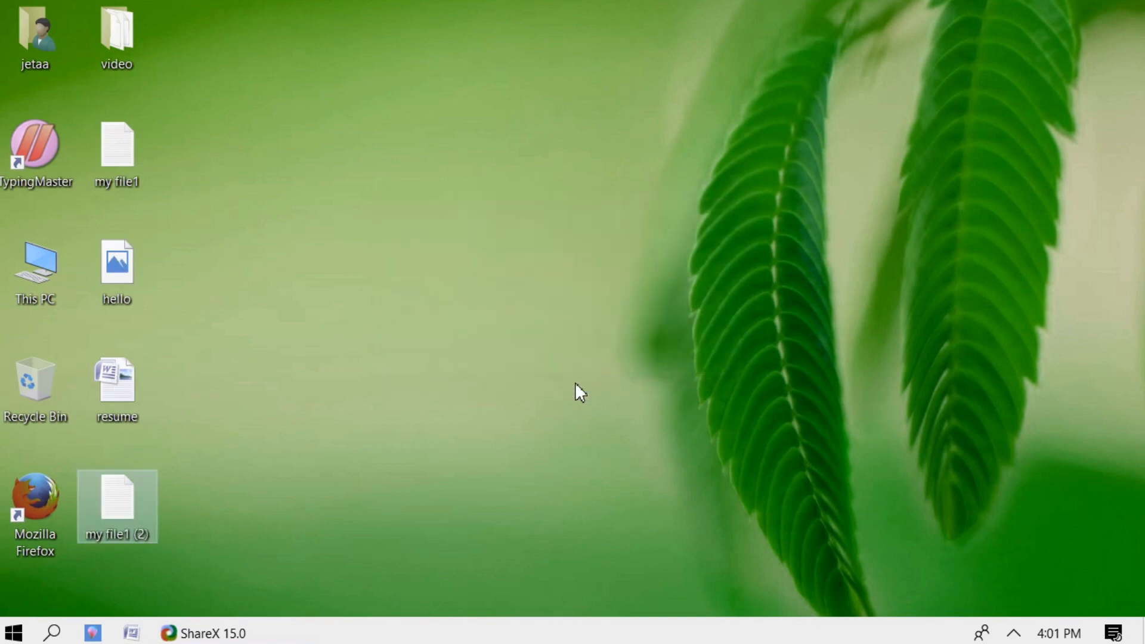
- Rename 'my file1 (2)' to 'my file2'
click(142, 534)
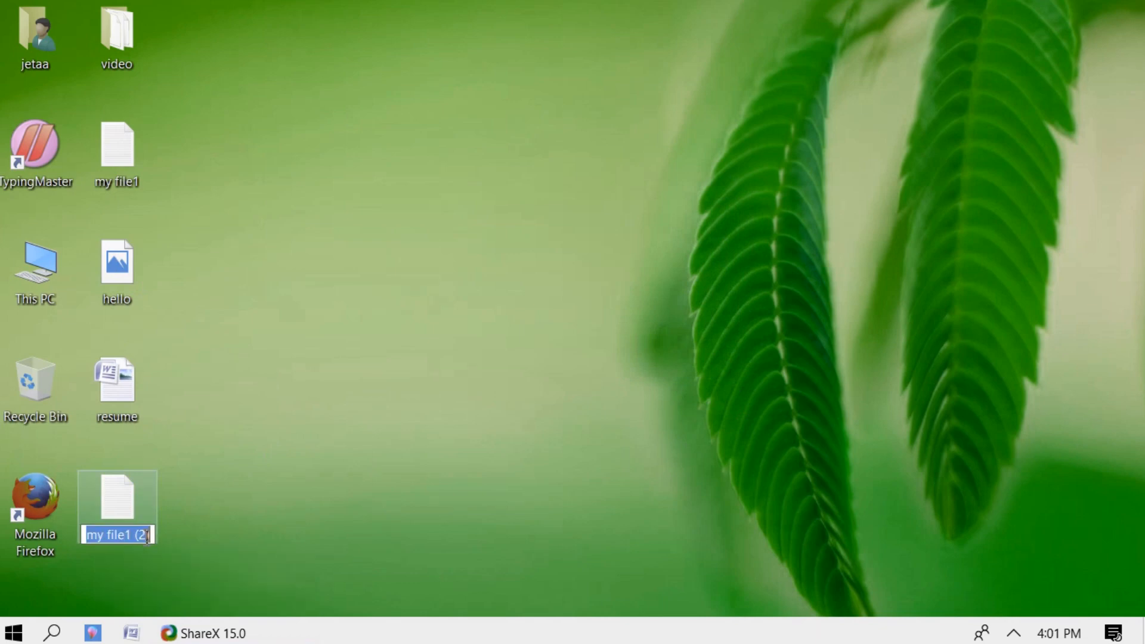
click(156, 532)
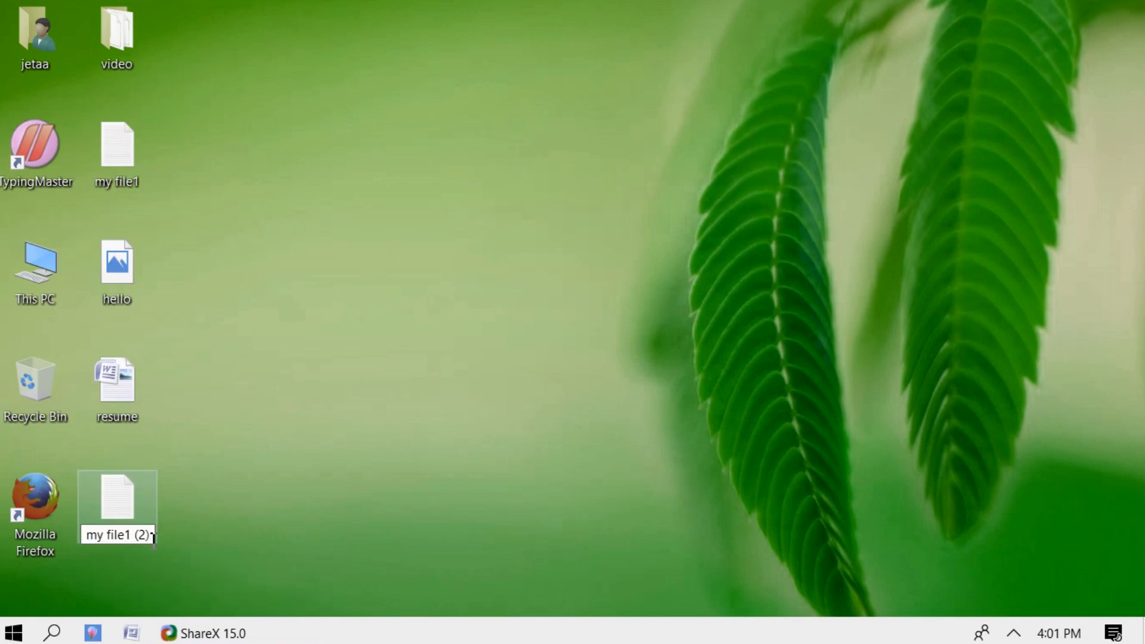
key(BackSpace)
key(BackSpace)
key(BackSpace)
key(BackSpace)
key(BackSpace)
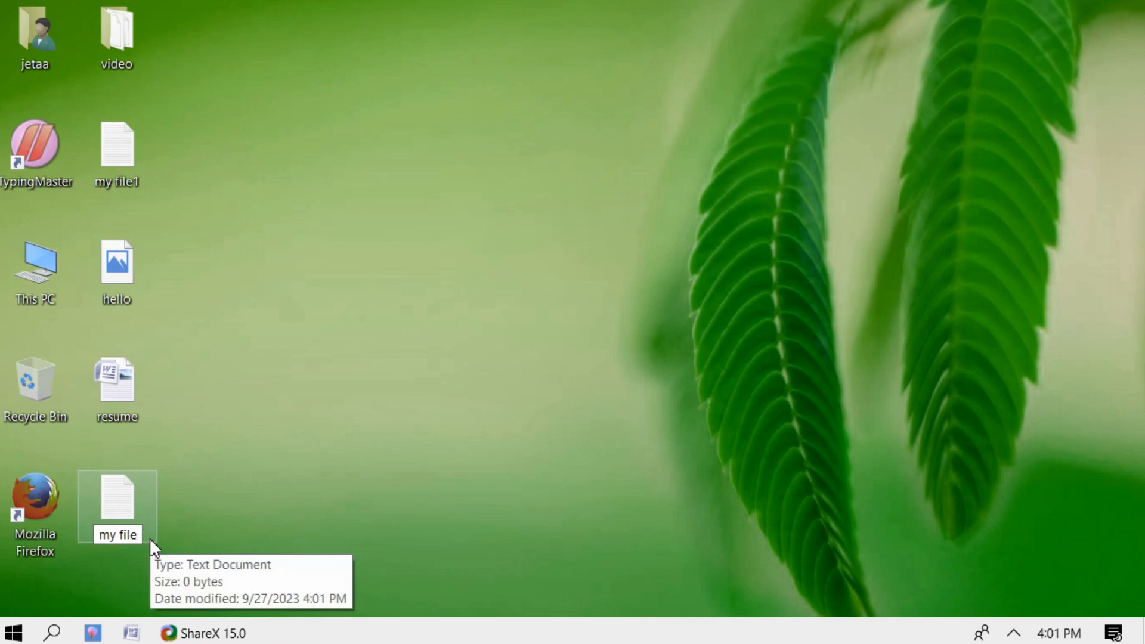
text(2)
key(Return)
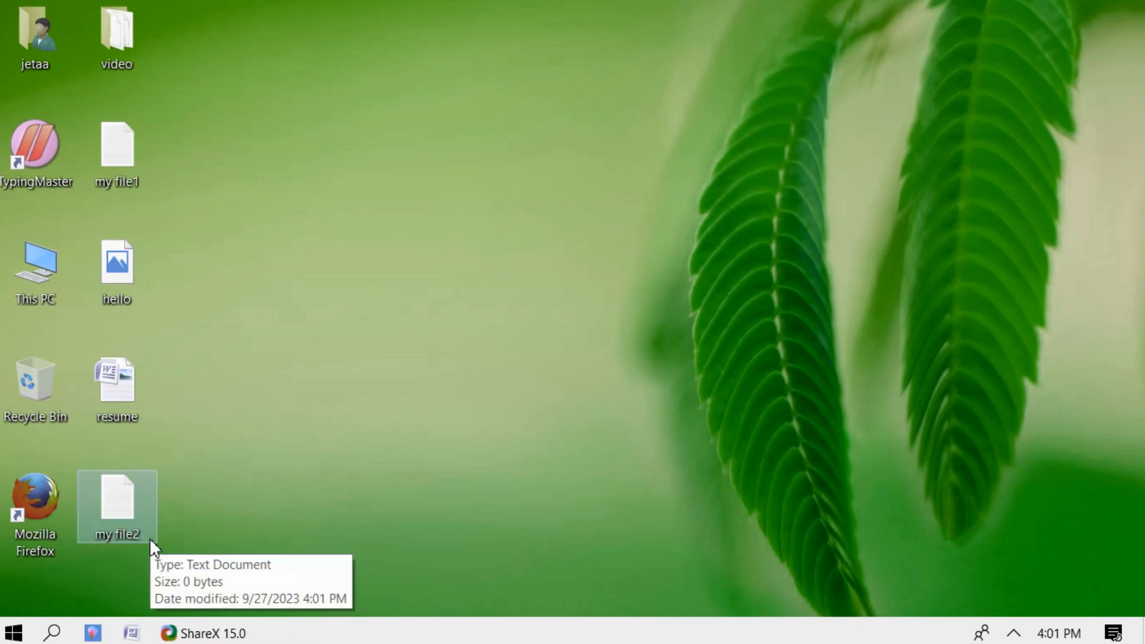
click(246, 483)
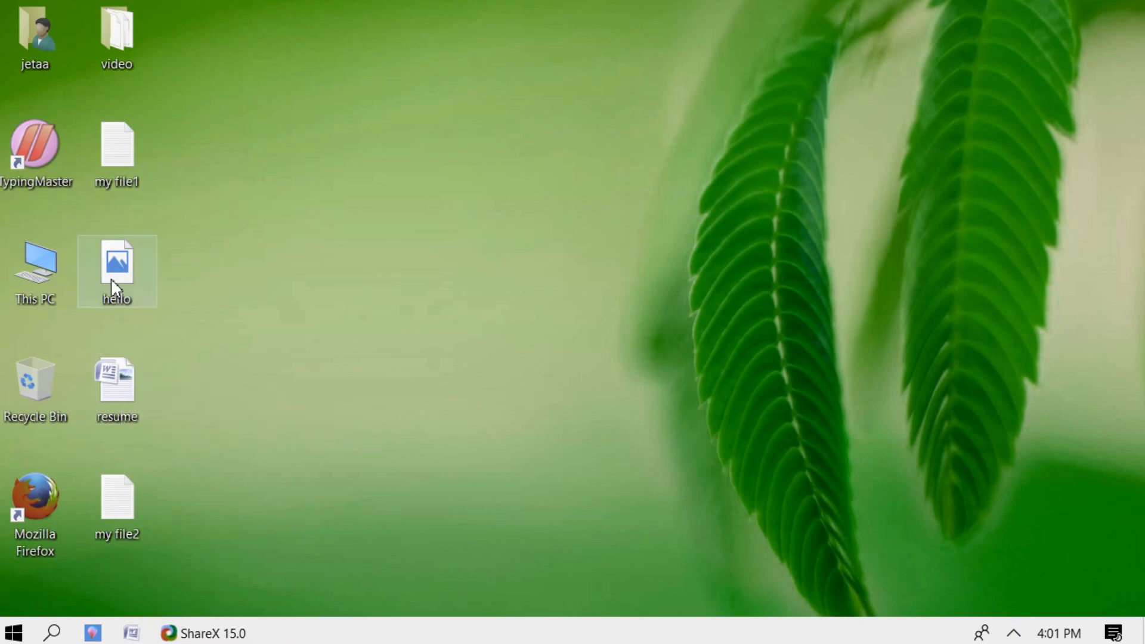
- Delete the hello image, then create a desktop folder named 'VTech' and open it
key(Delete)
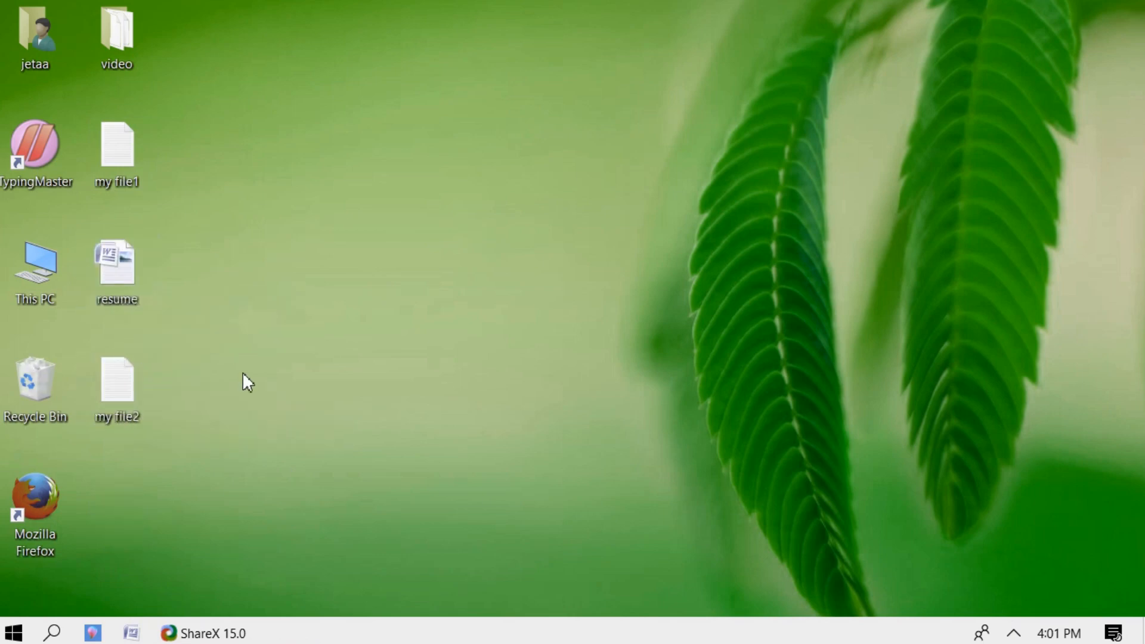
right_click(342, 302)
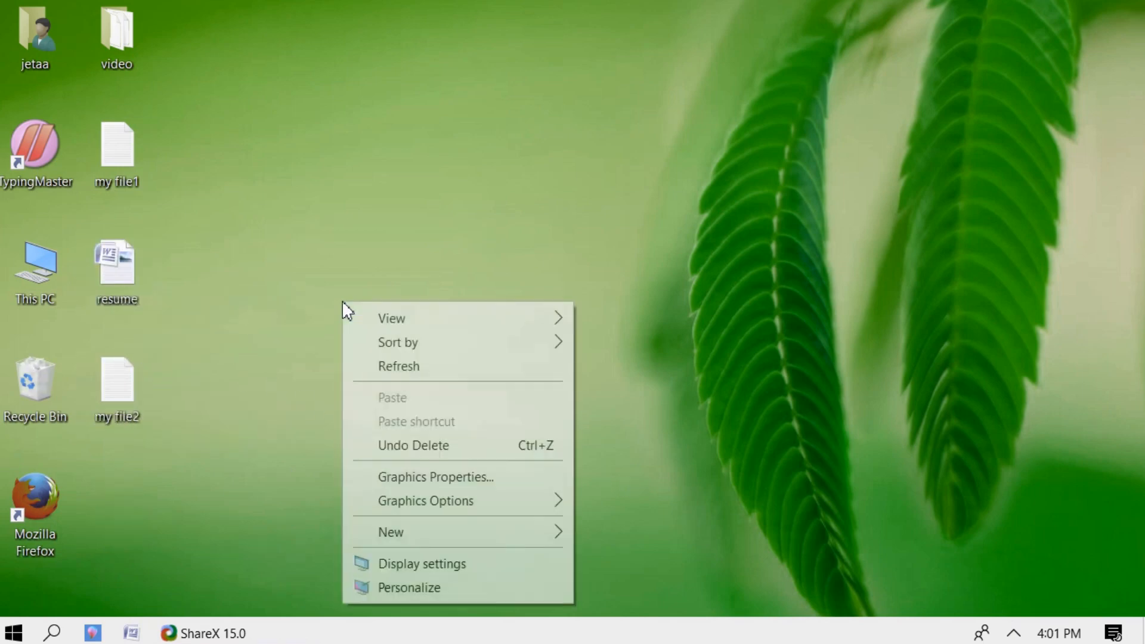
mouse_move(396, 540)
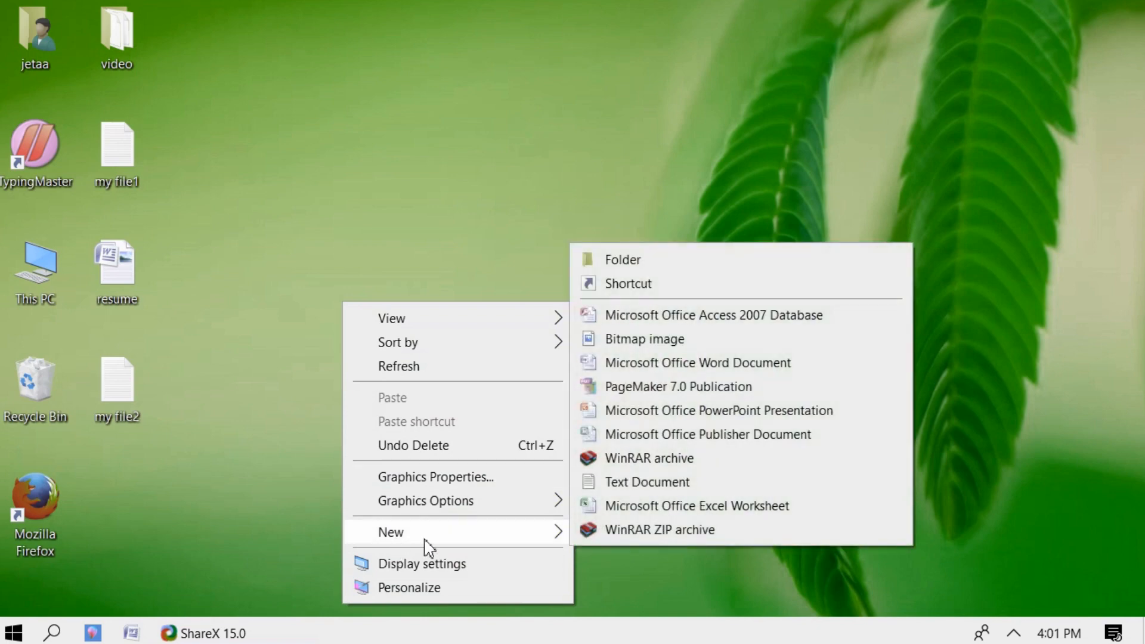
click(619, 258)
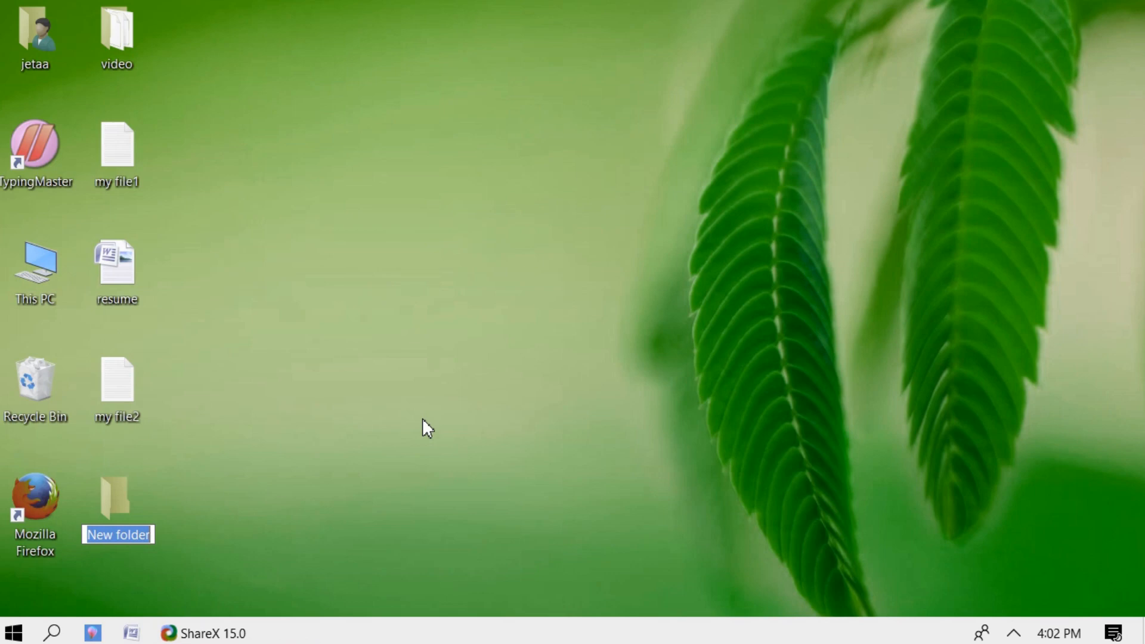
text(v)
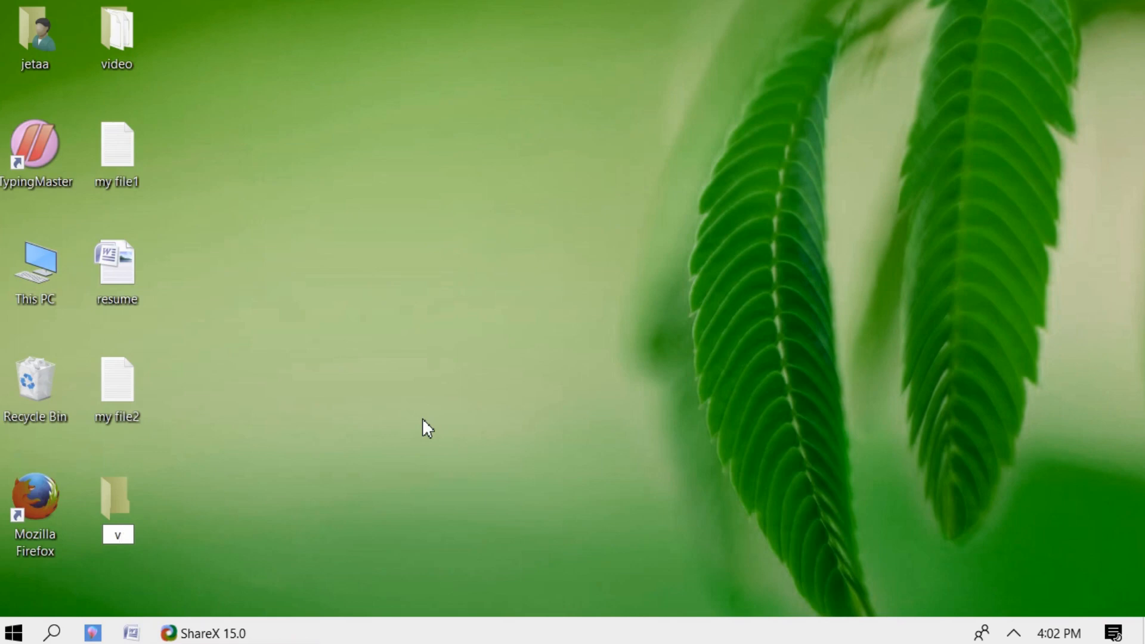
key(BackSpace)
text(VTech)
key(Return)
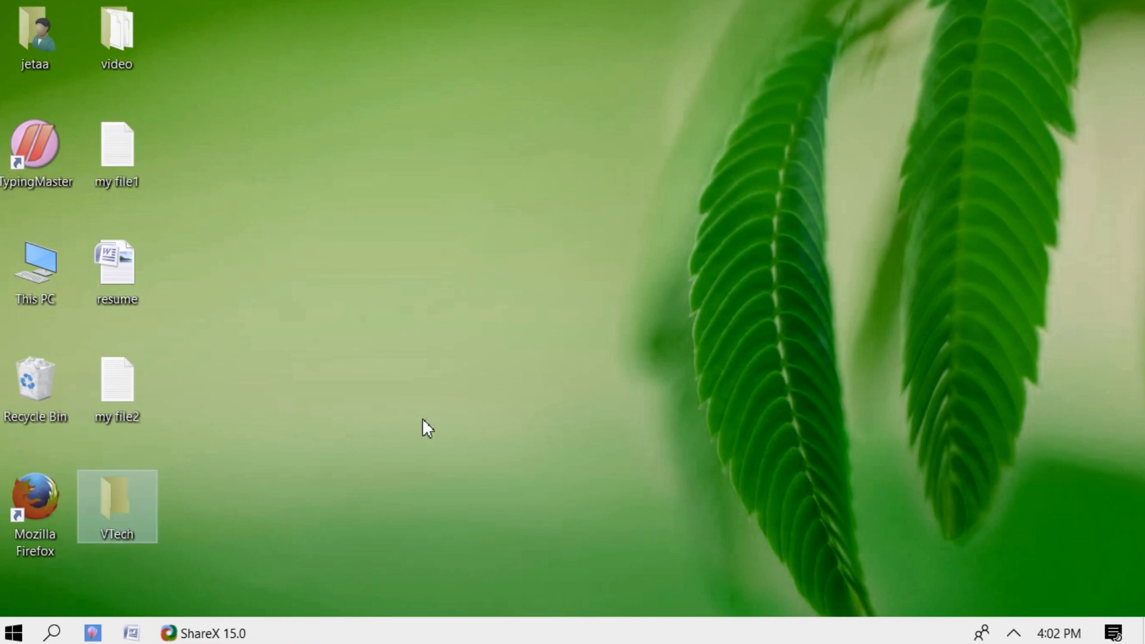
double_click(111, 512)
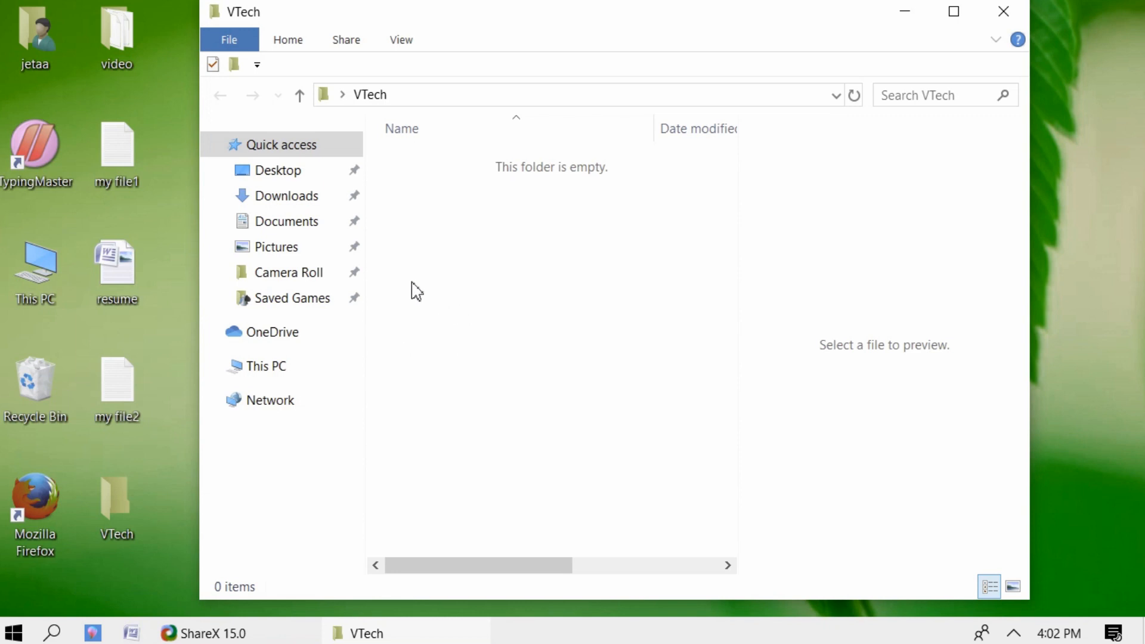
- Add a new subfolder inside VTech and name it 'Document'
right_click(428, 274)
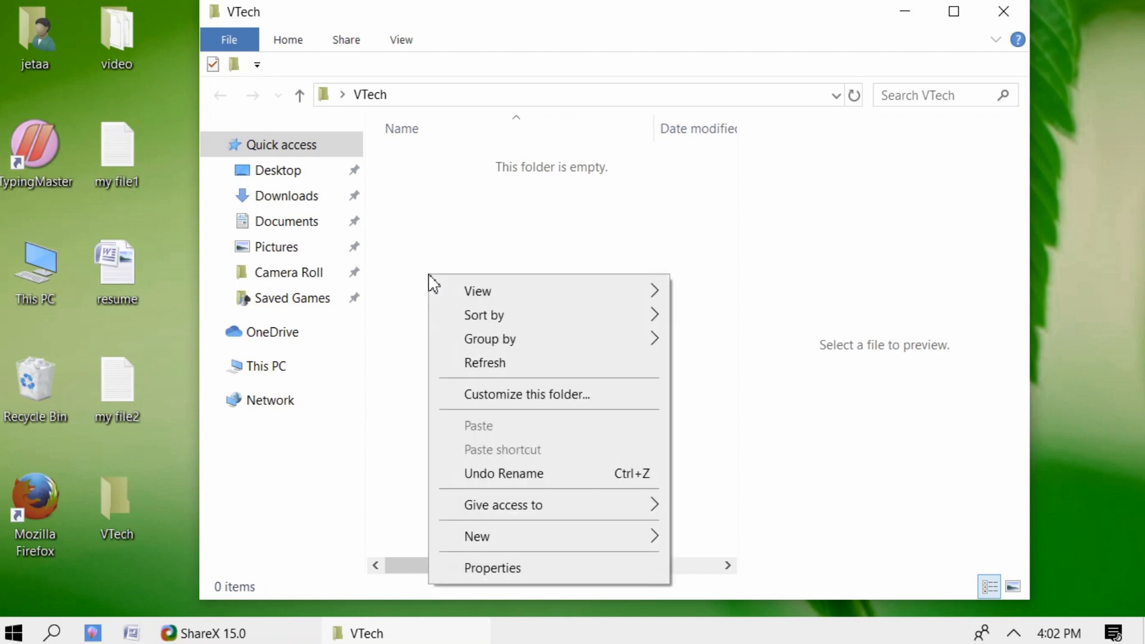
mouse_move(491, 535)
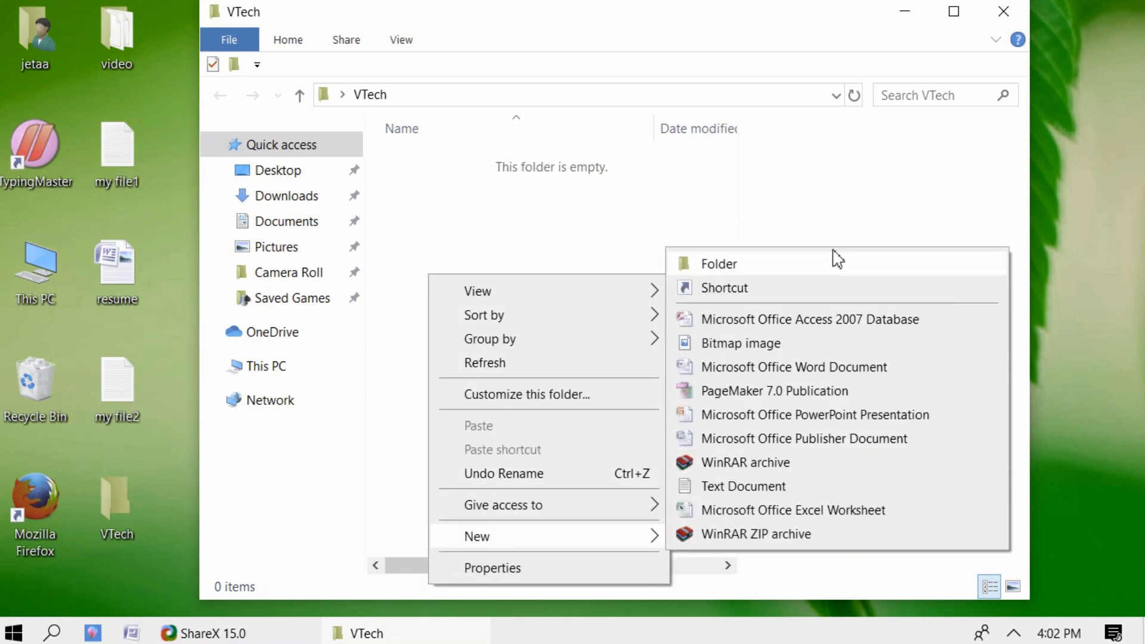
click(783, 265)
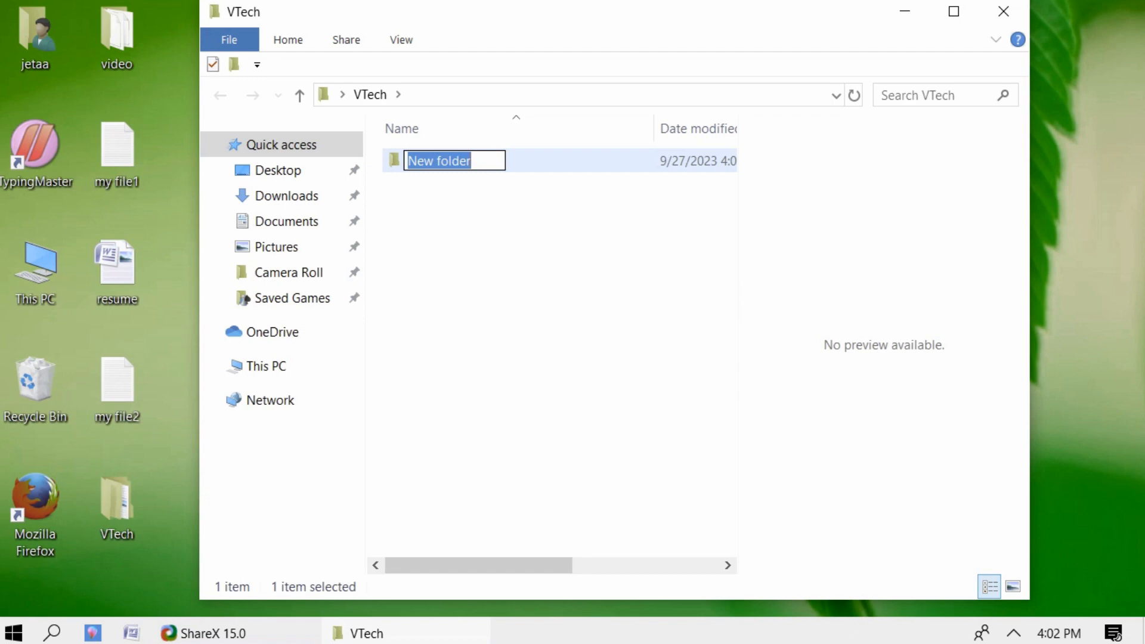
text(Document)
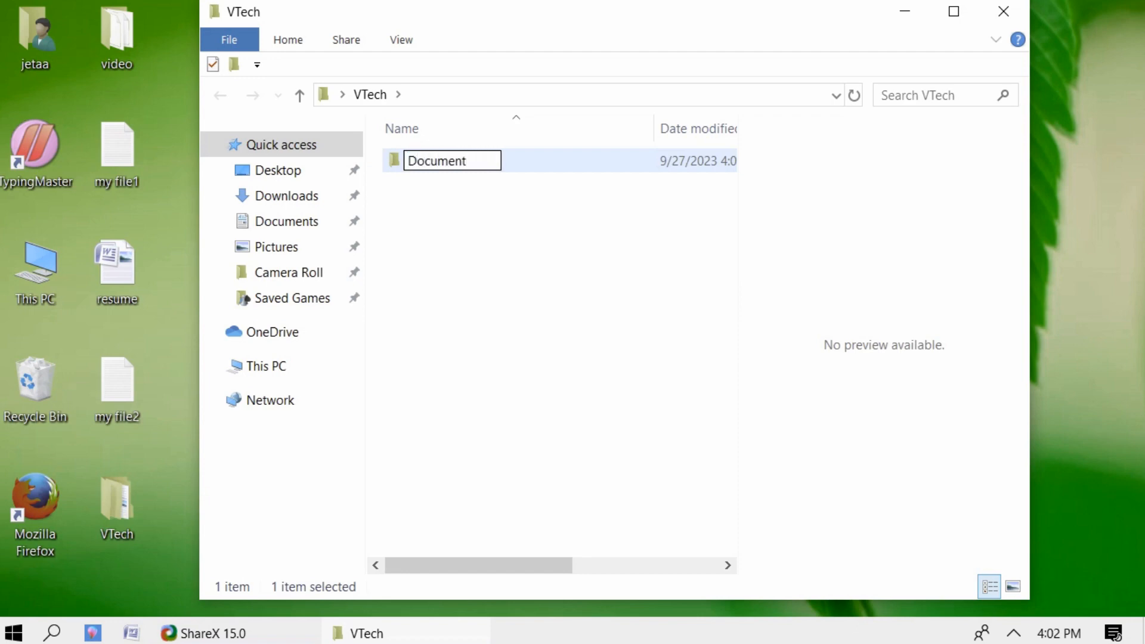
key(Return)
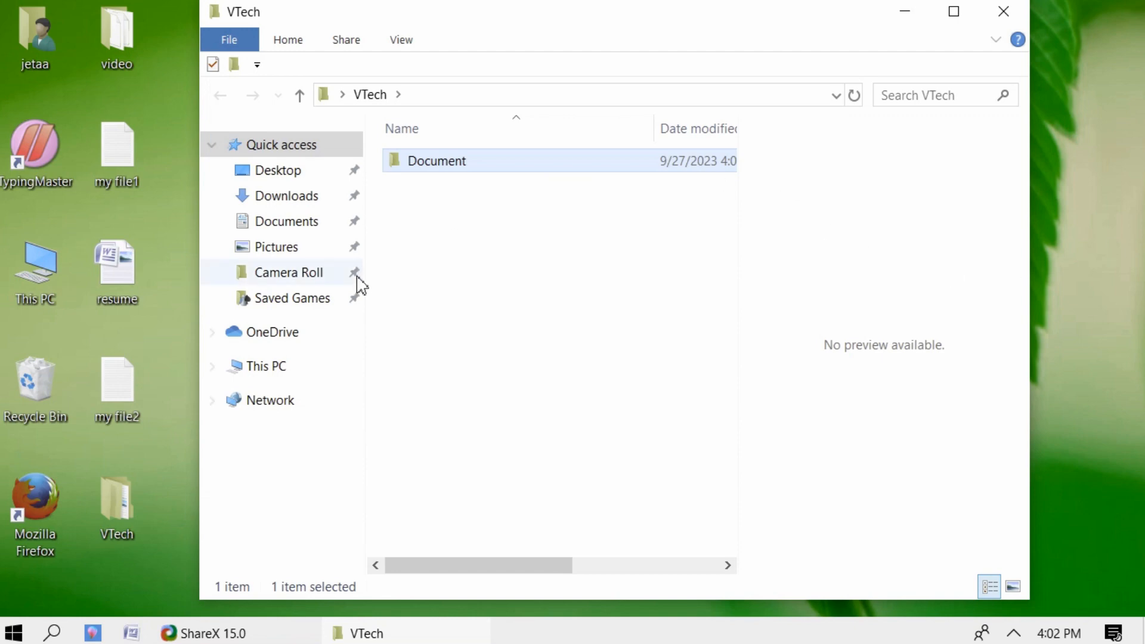
- Add subfolders named 'Images' and 'Aideo' to VTech
right_click(443, 276)
mouse_move(523, 547)
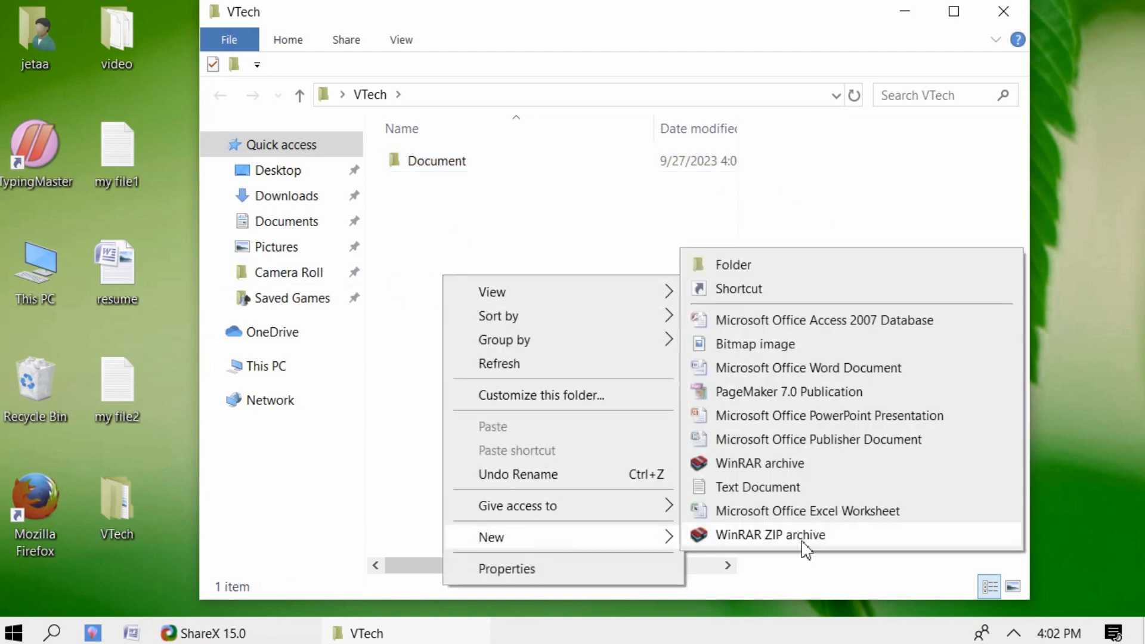
click(736, 266)
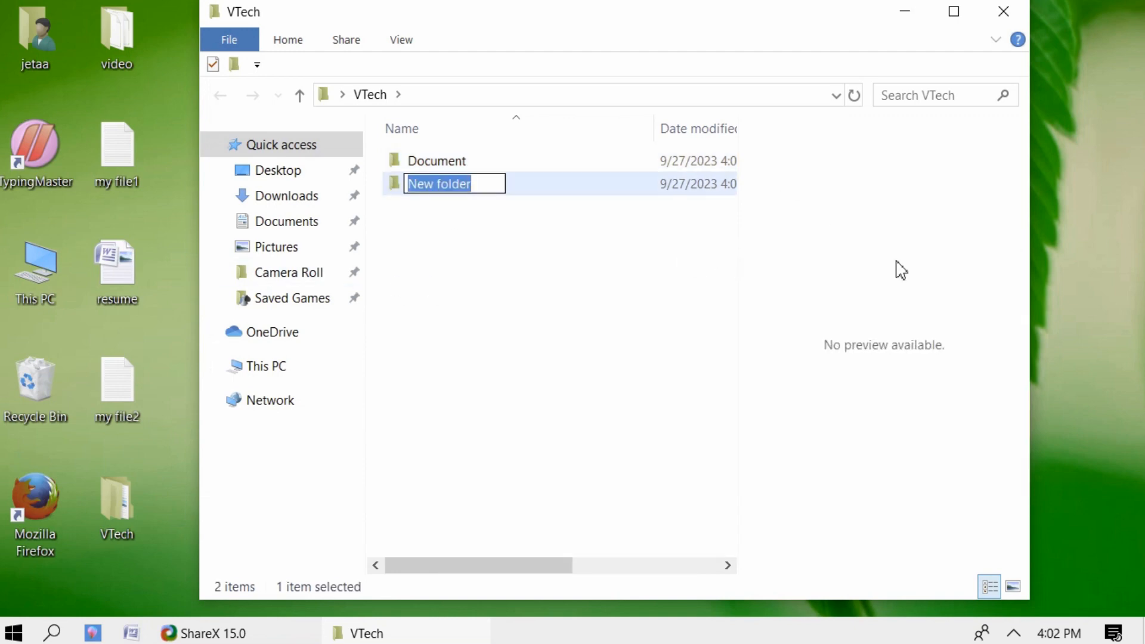
text(I)
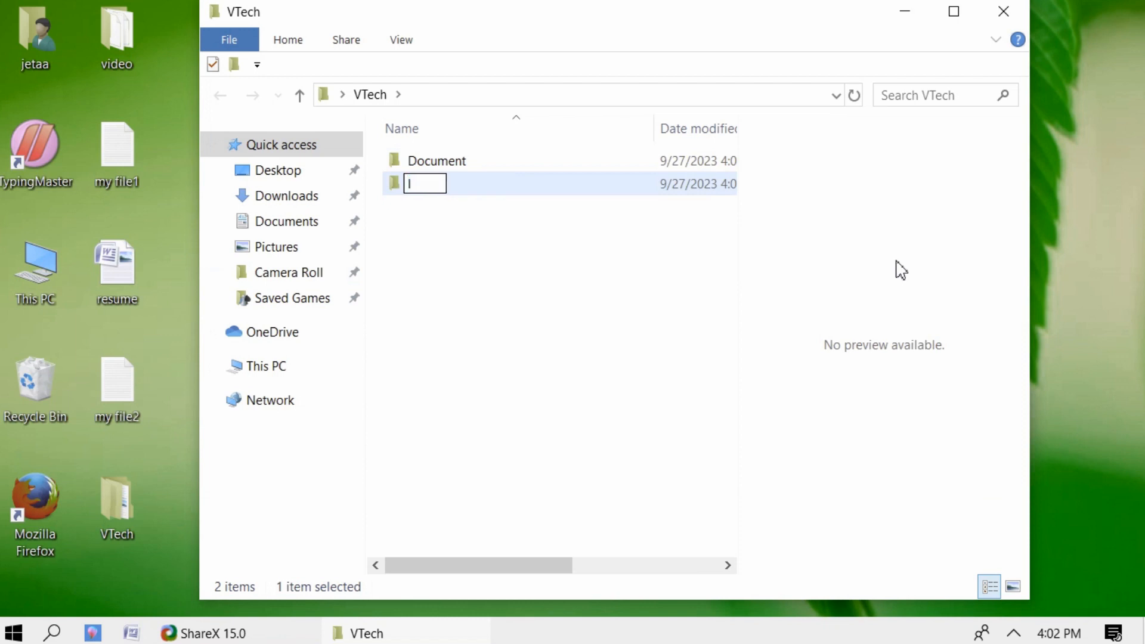
text(mages)
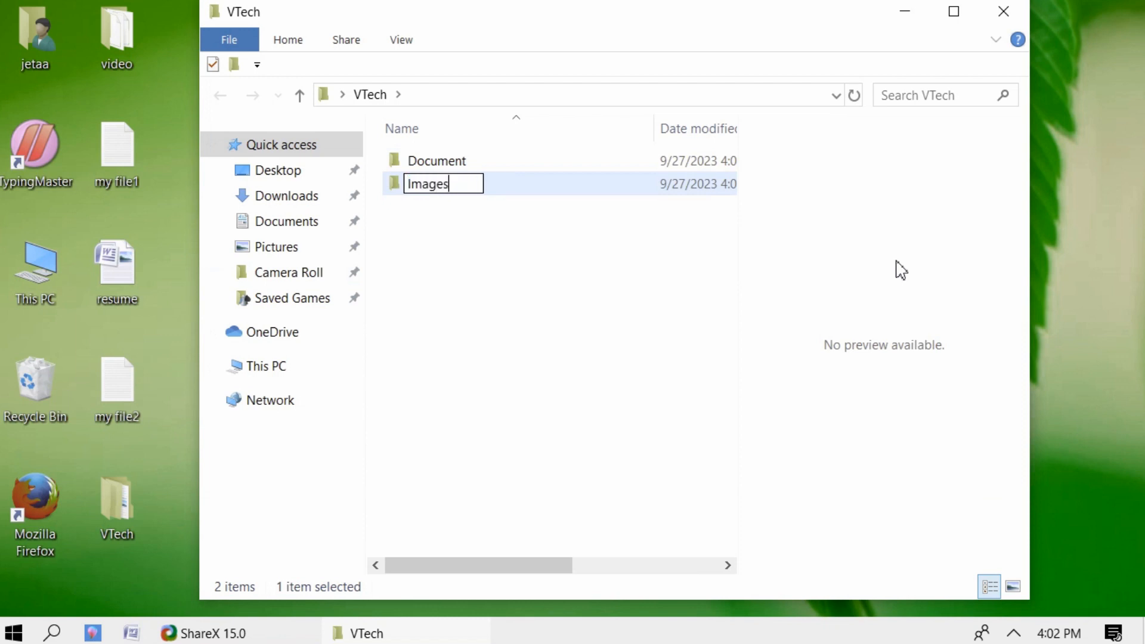
key(Return)
right_click(462, 256)
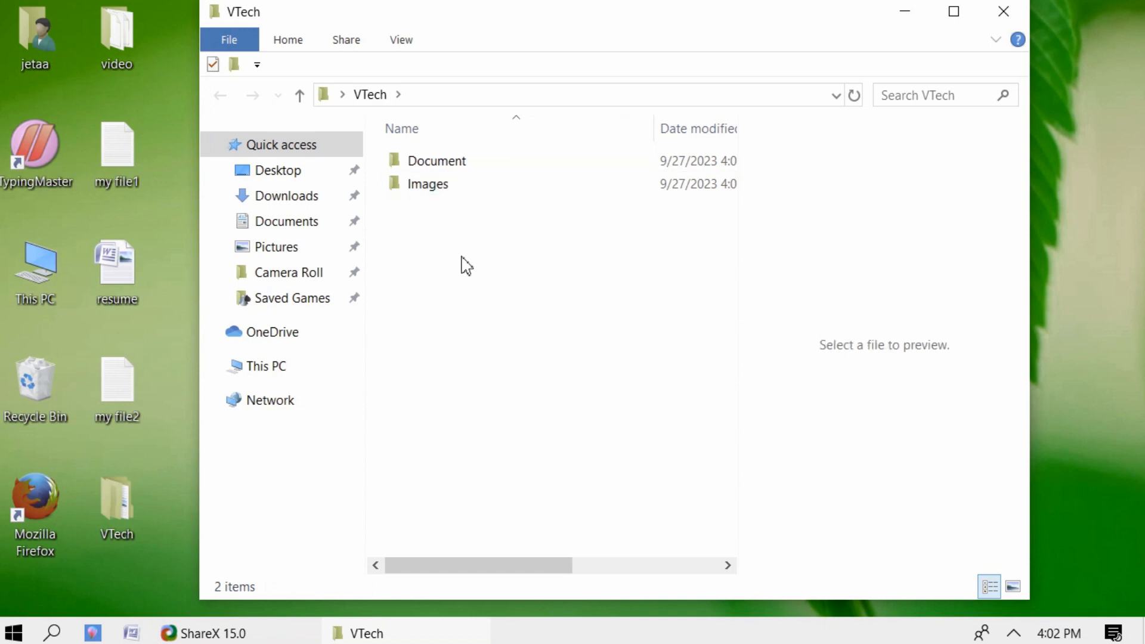
mouse_move(540, 520)
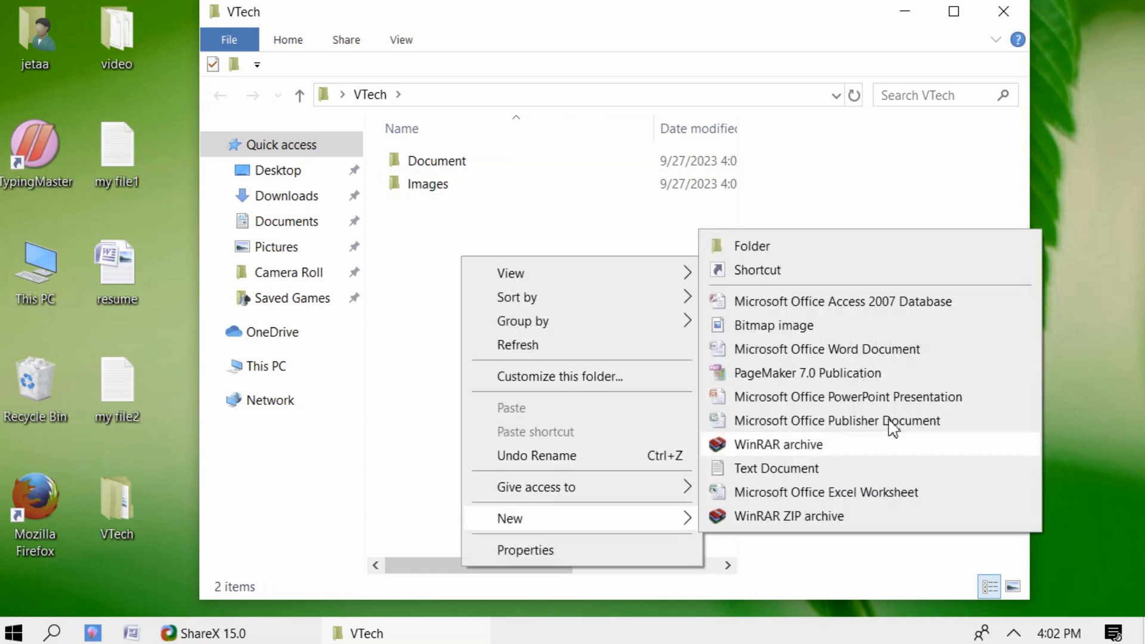
click(806, 245)
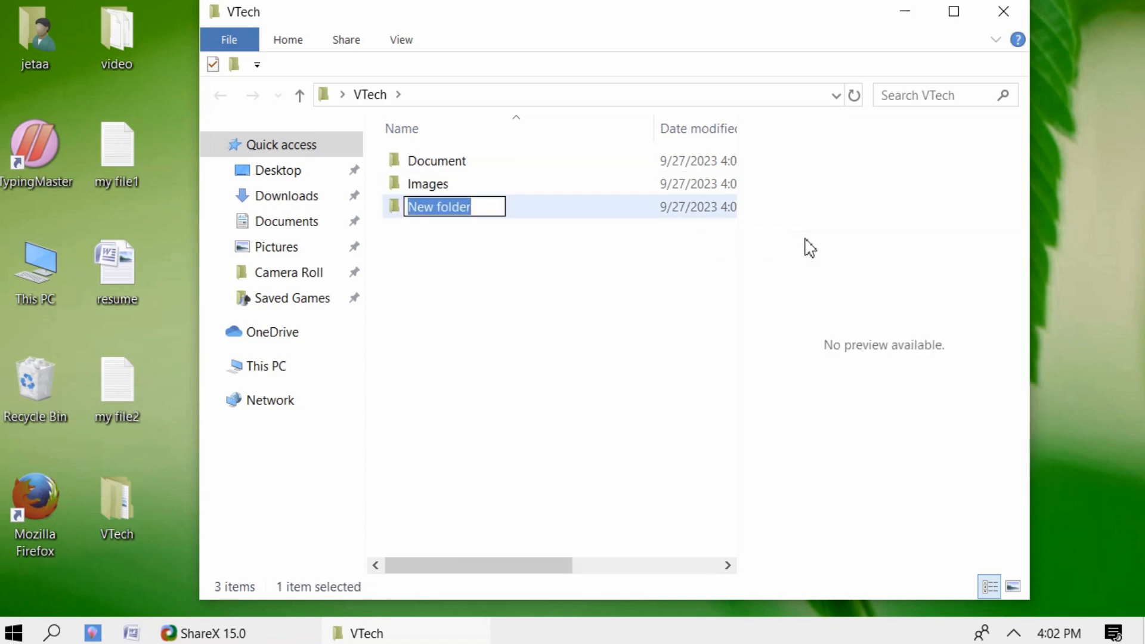
text(Aideo)
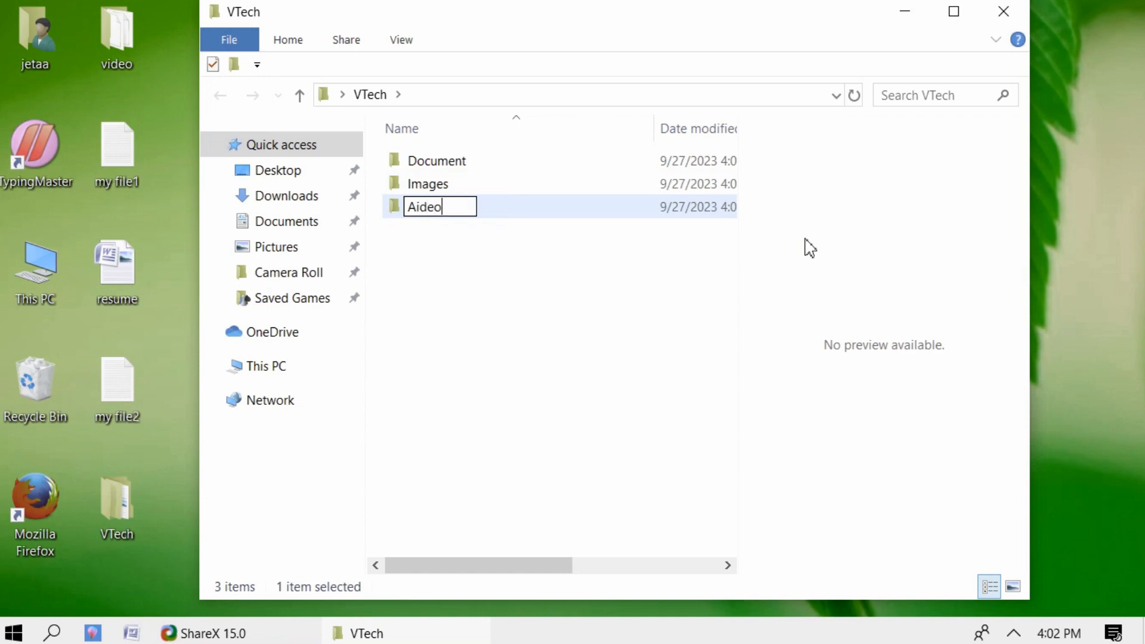
key(Return)
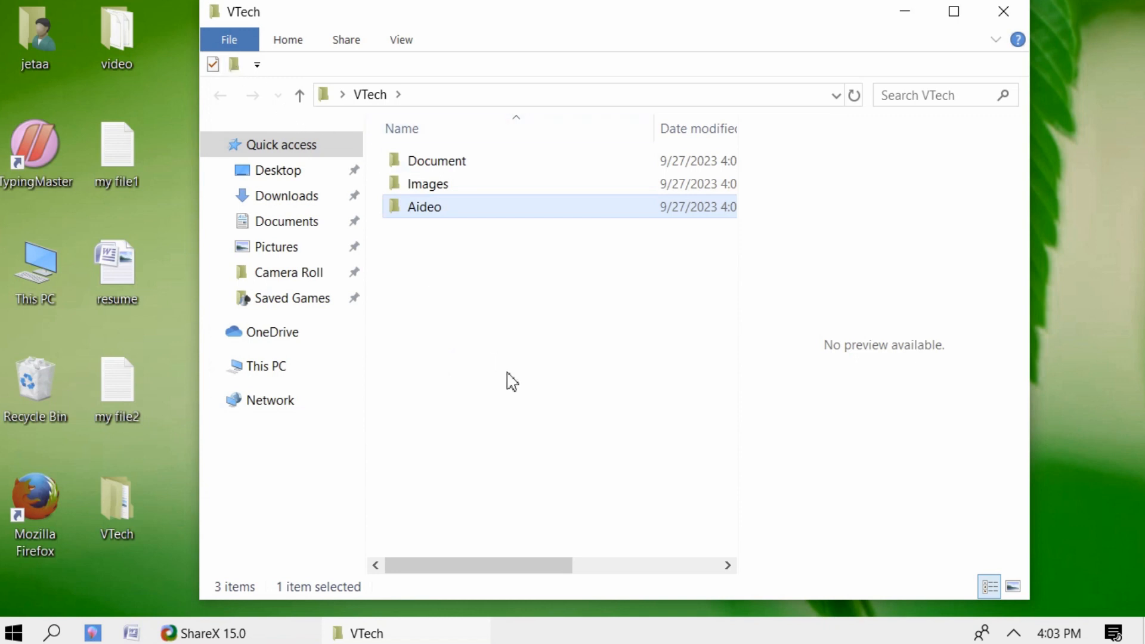
- Add a 'Video' folder to VTech with the toolbar's New folder button
click(234, 64)
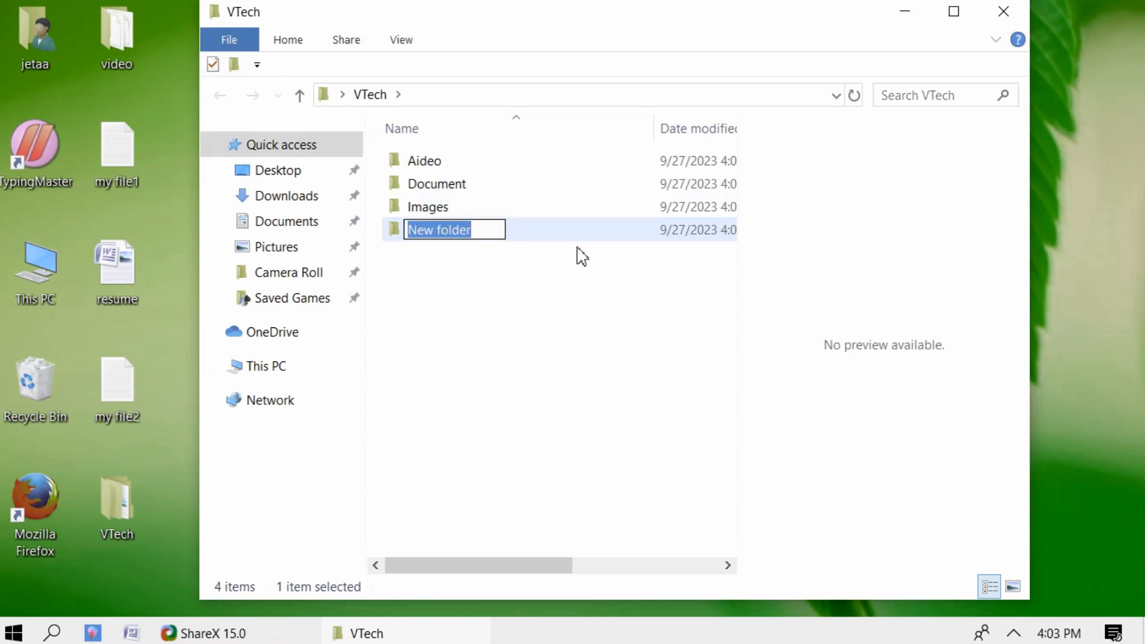
text(Video)
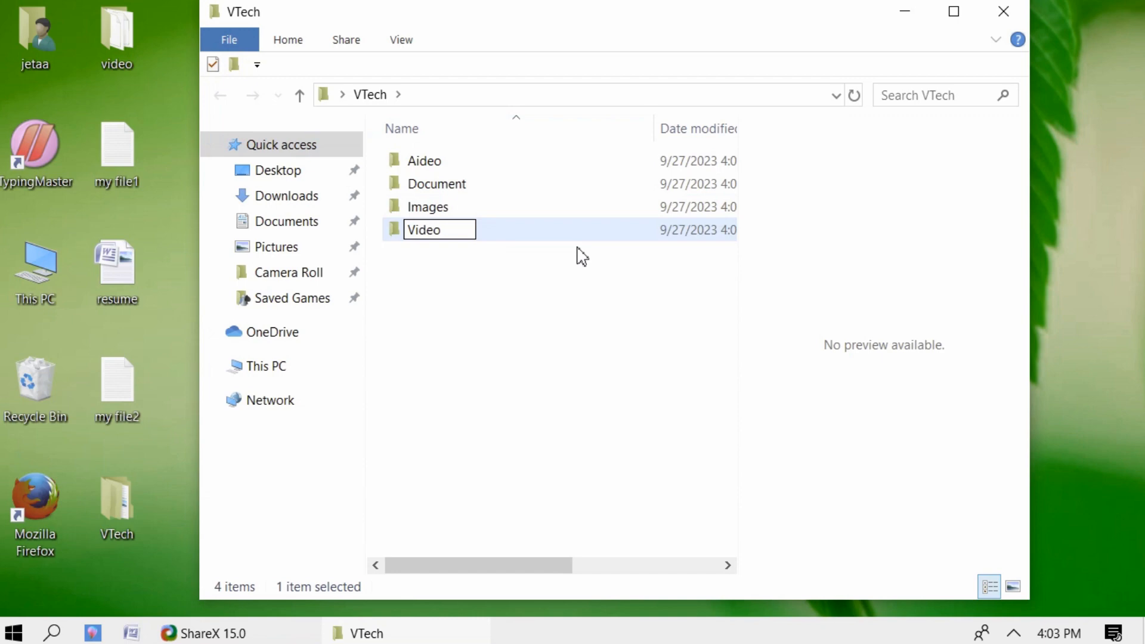
key(Return)
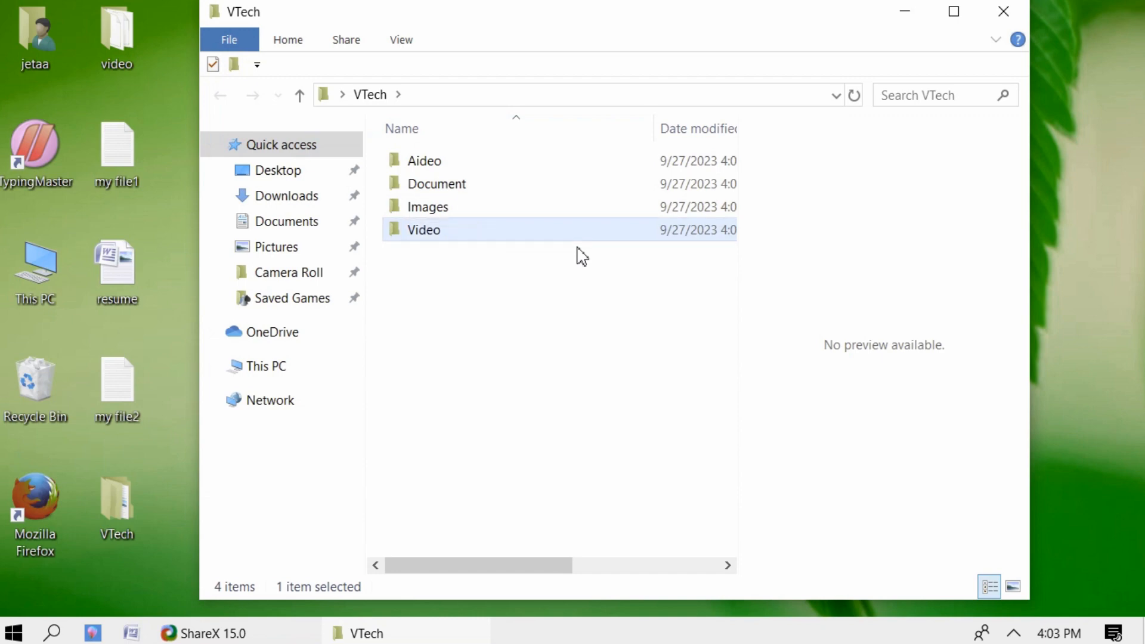
click(468, 307)
- Create an empty text document named 'cd key' in VTech
right_click(434, 300)
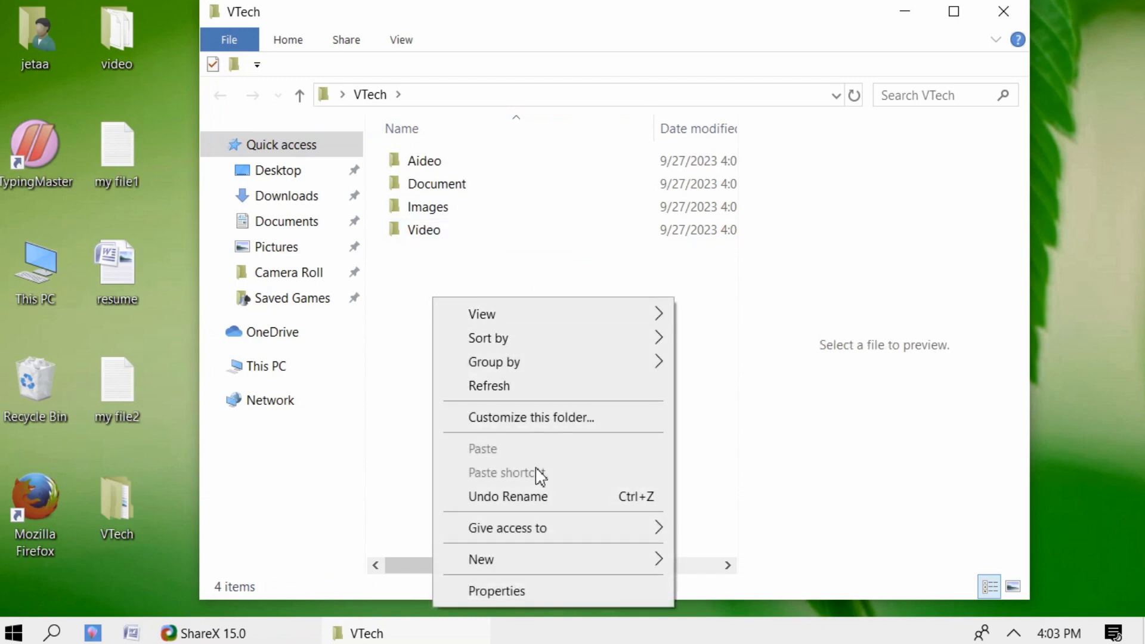
mouse_move(507, 564)
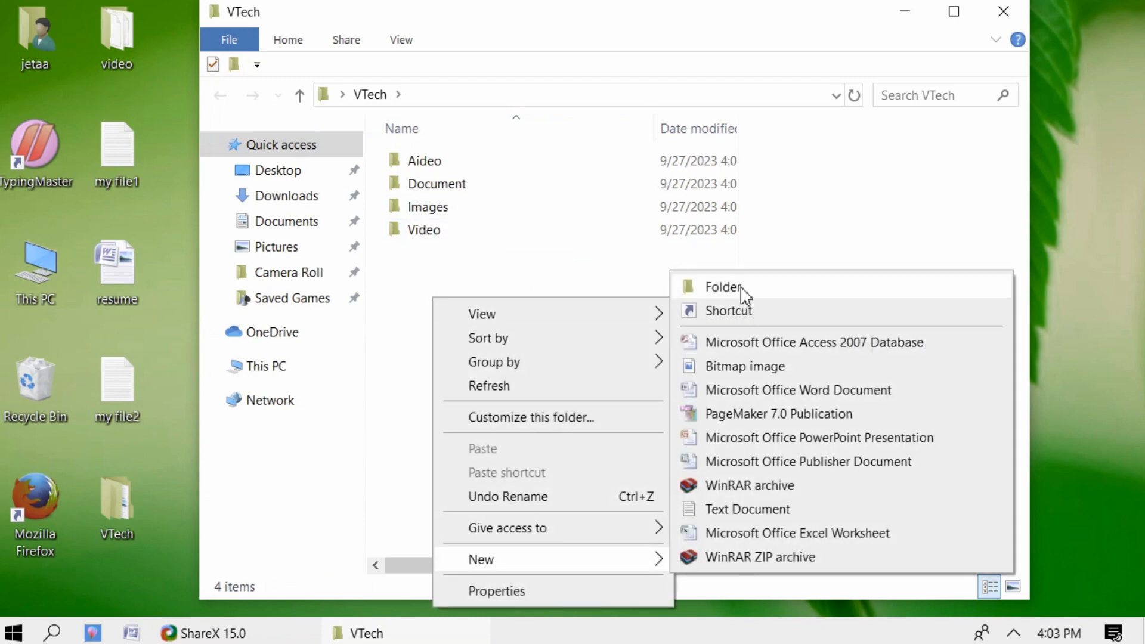
click(715, 509)
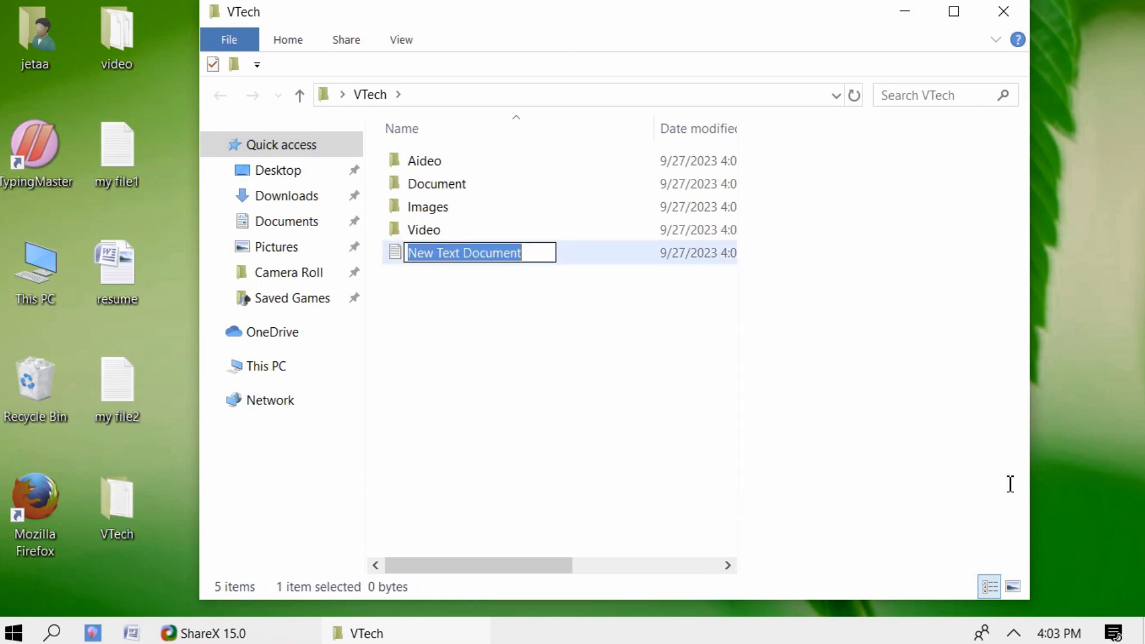
text(cd k)
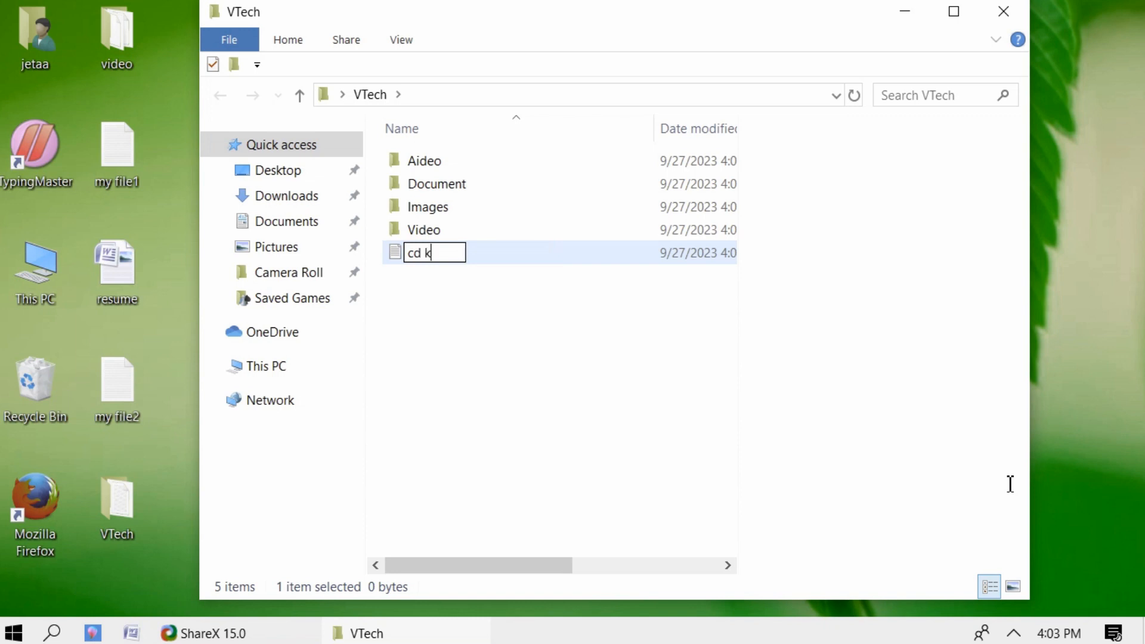
text(ey)
key(Return)
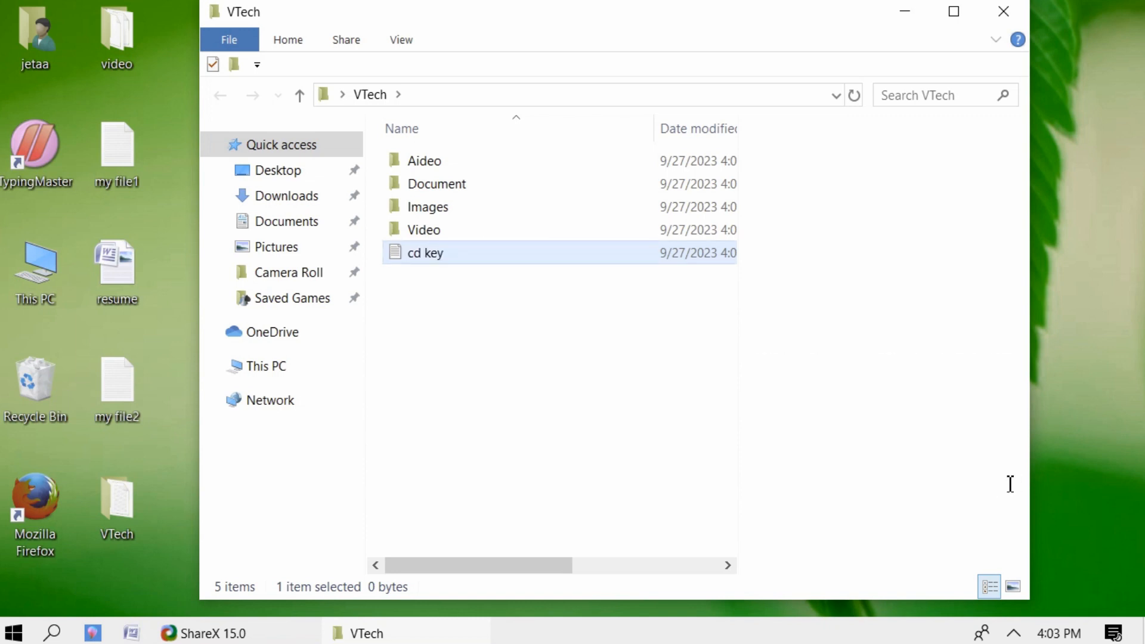
click(496, 348)
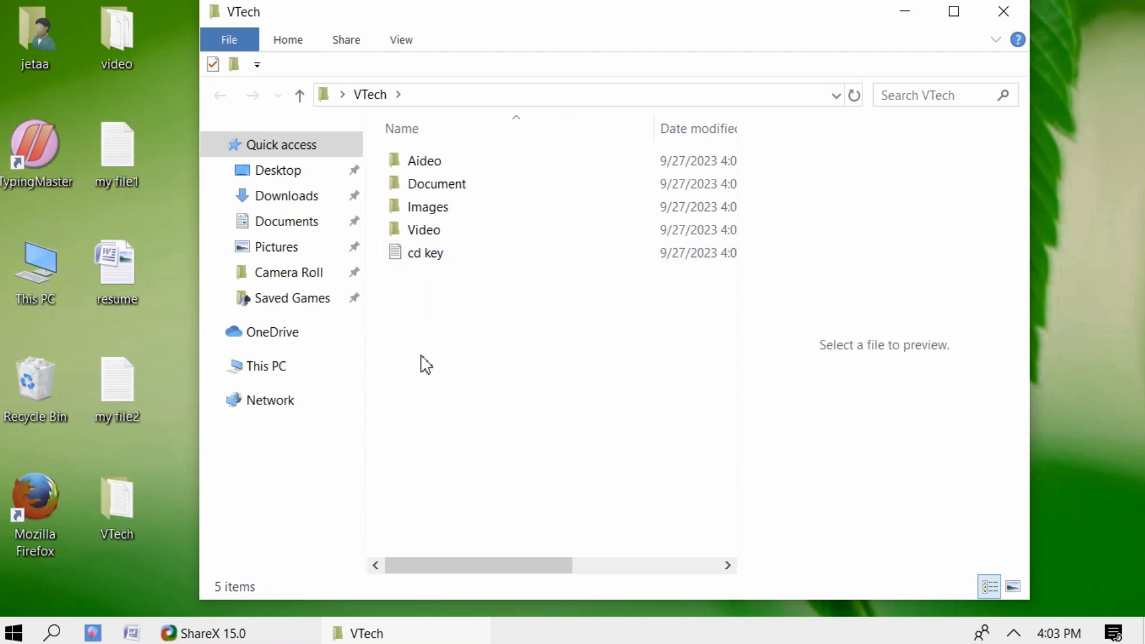
- Open cd key in Notepad to confirm it is blank, then close it
click(418, 261)
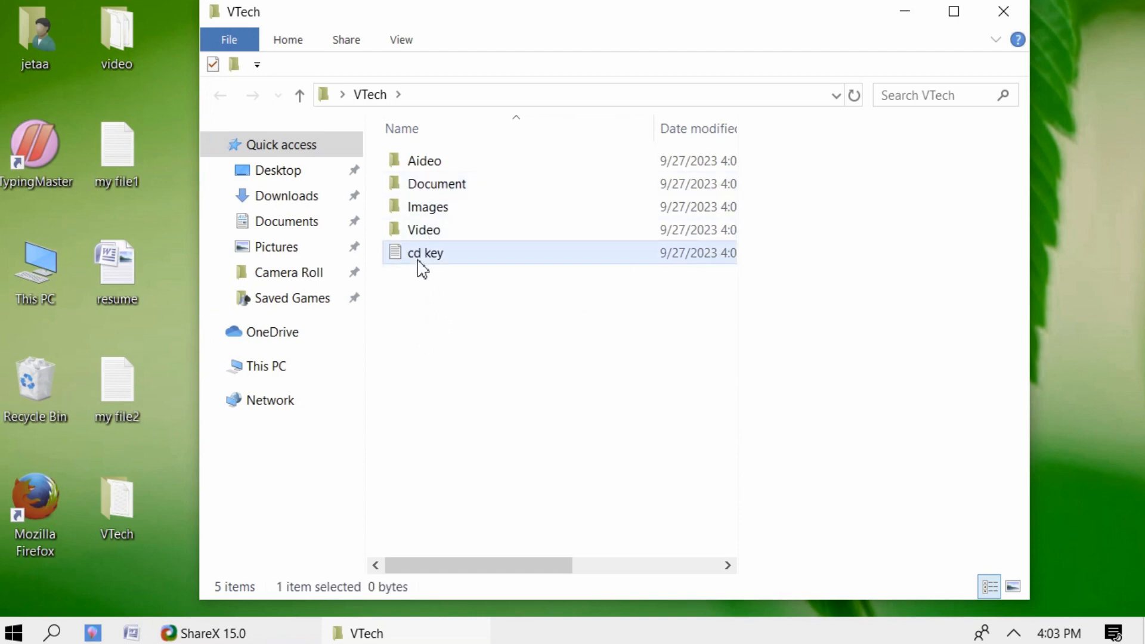
double_click(419, 263)
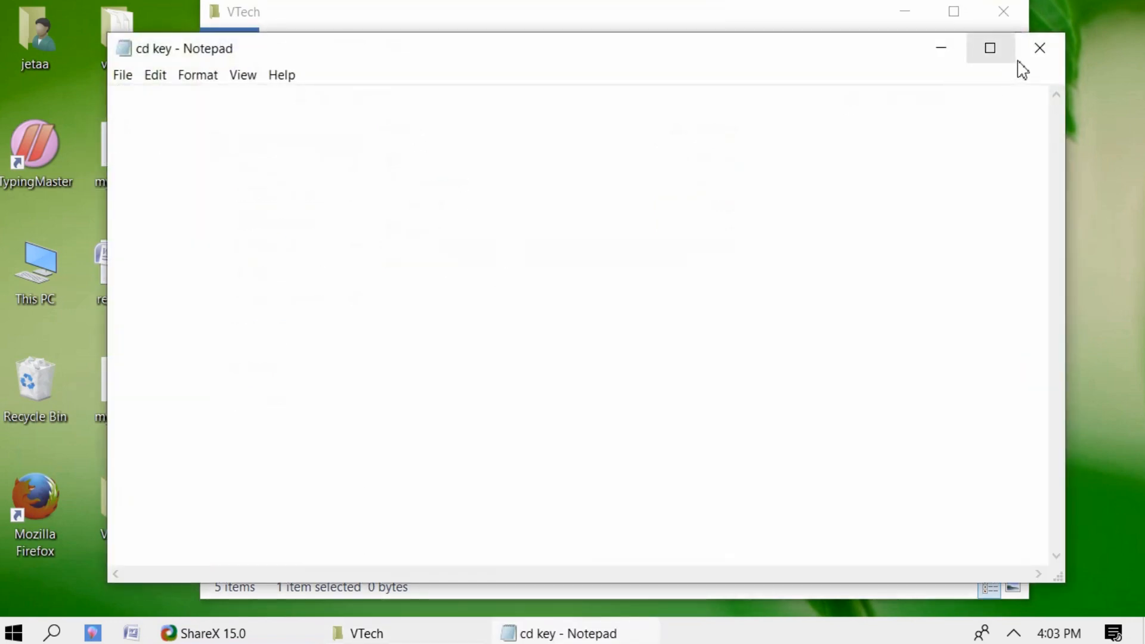
click(1039, 47)
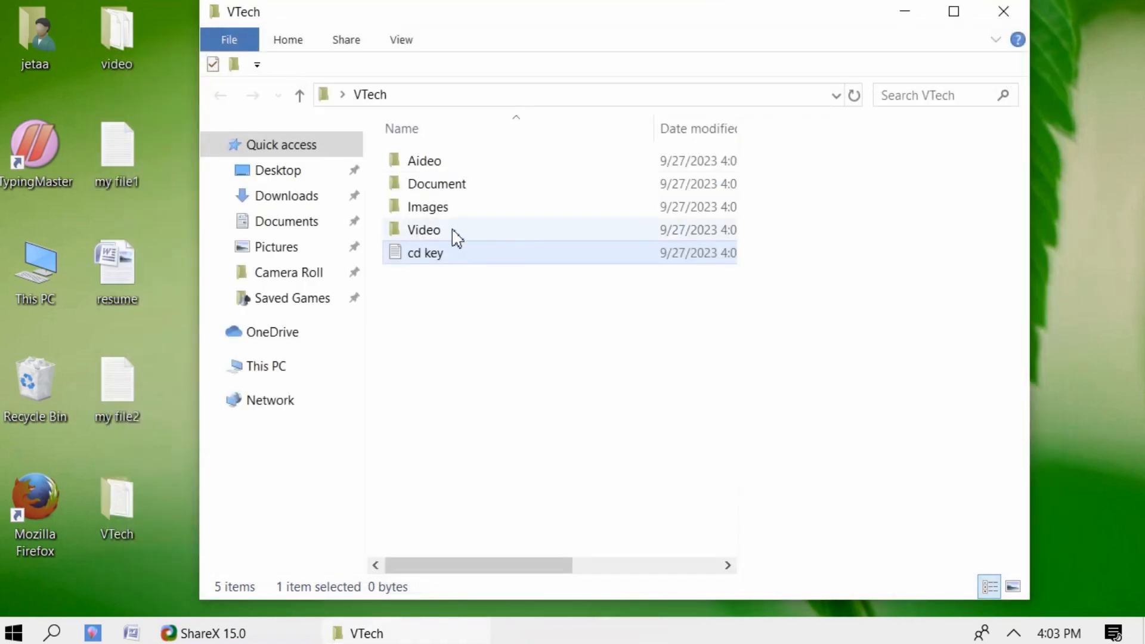
click(457, 234)
- Inside the Document folder, create a Word document named 'My Resume' and open it
double_click(450, 186)
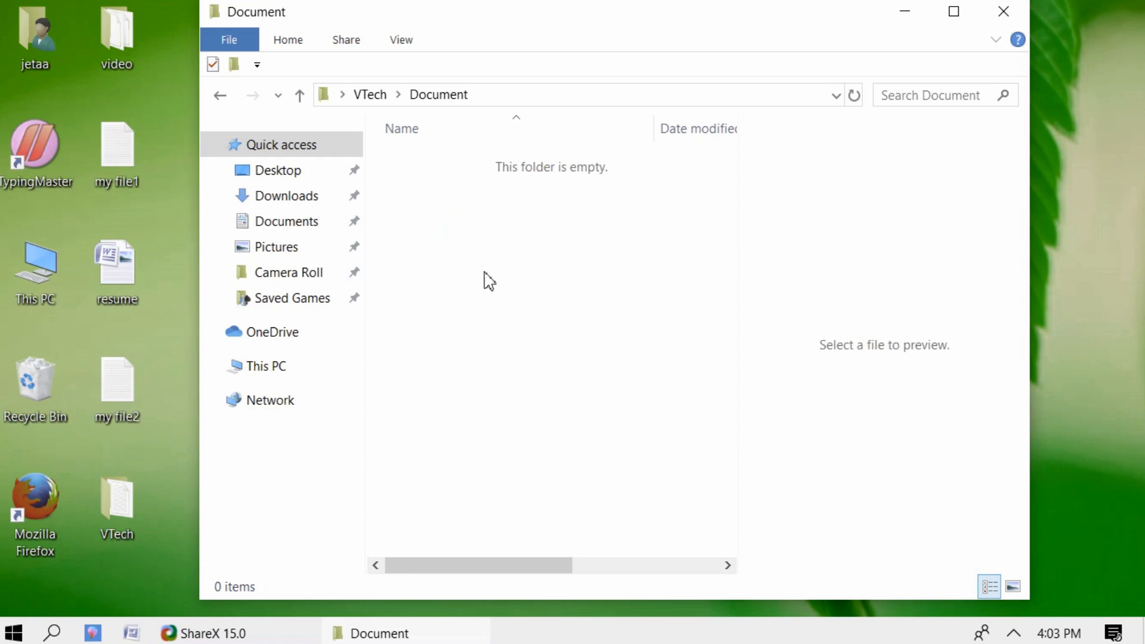
right_click(461, 258)
mouse_move(503, 525)
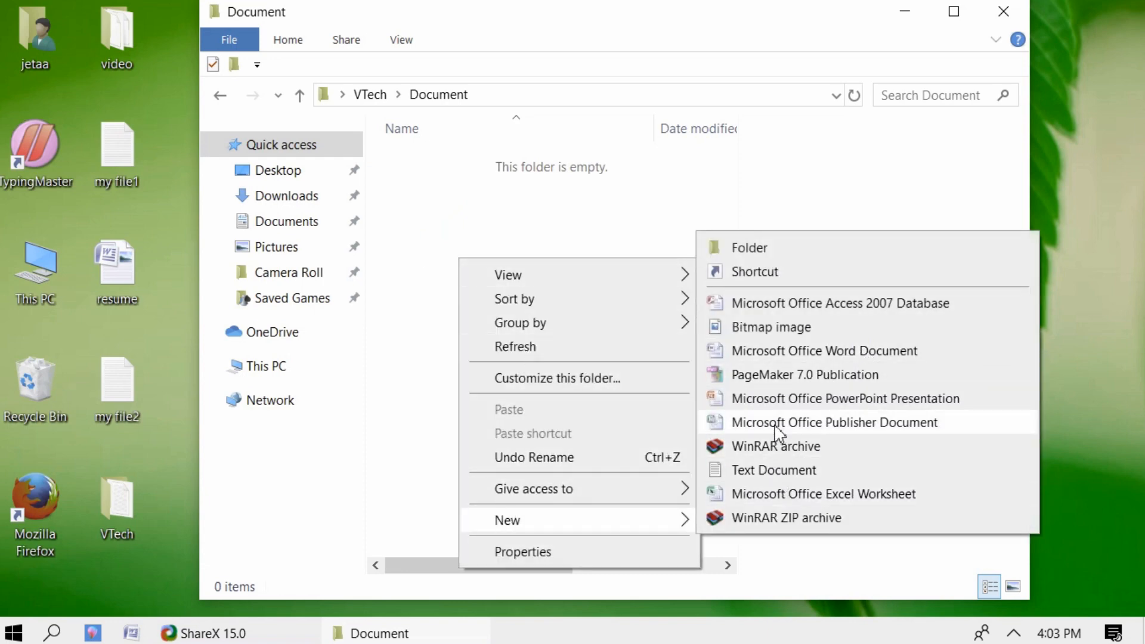
click(775, 351)
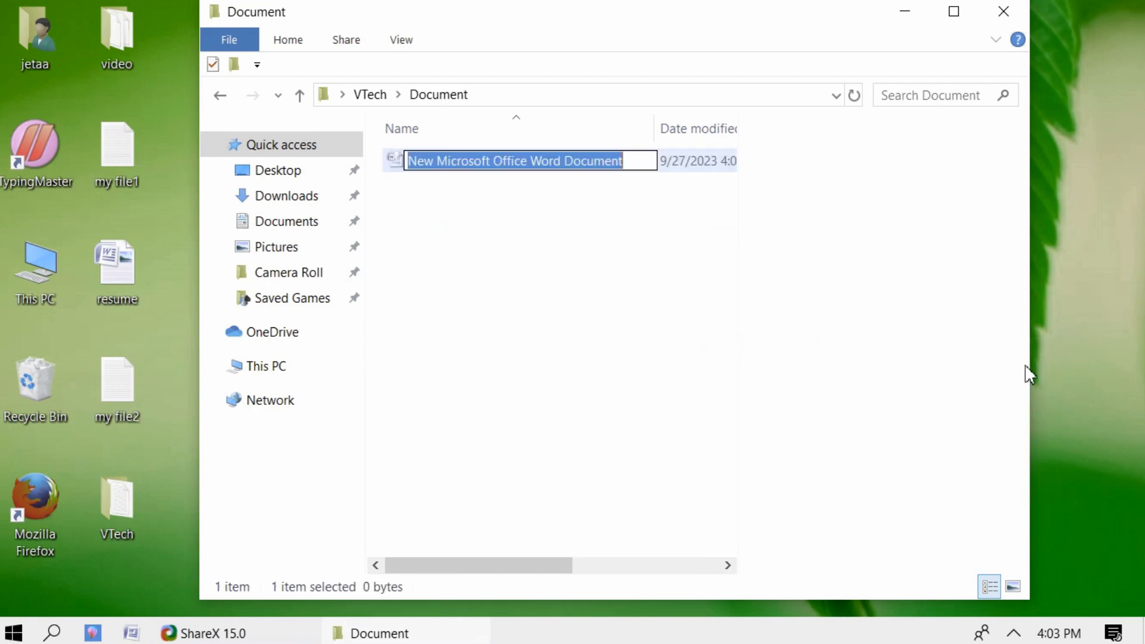
text(My R)
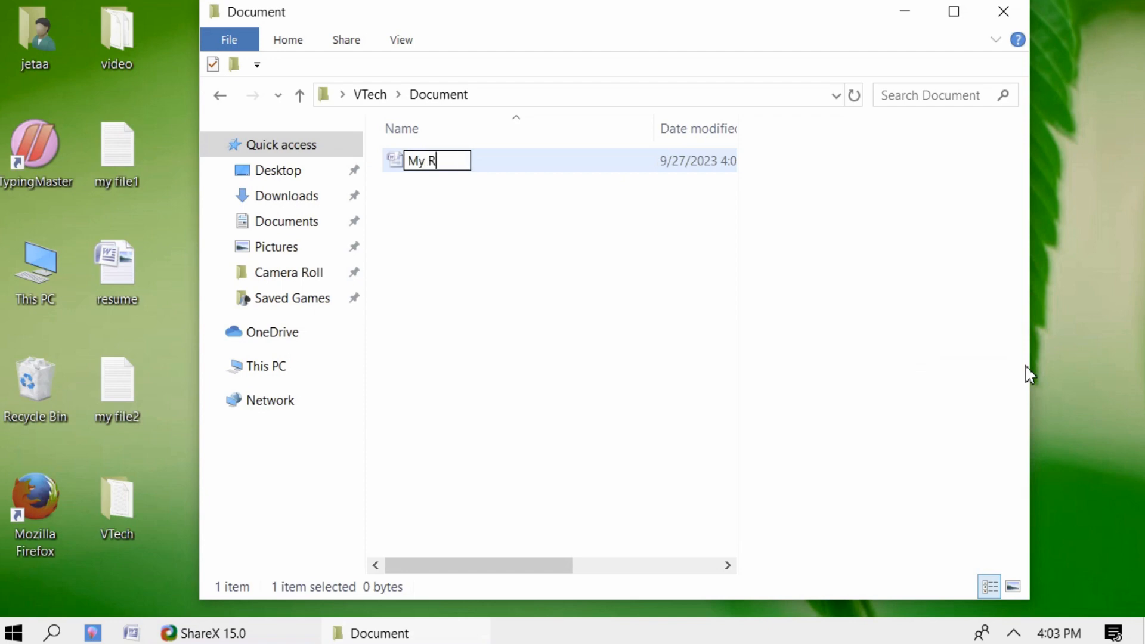
text(esume)
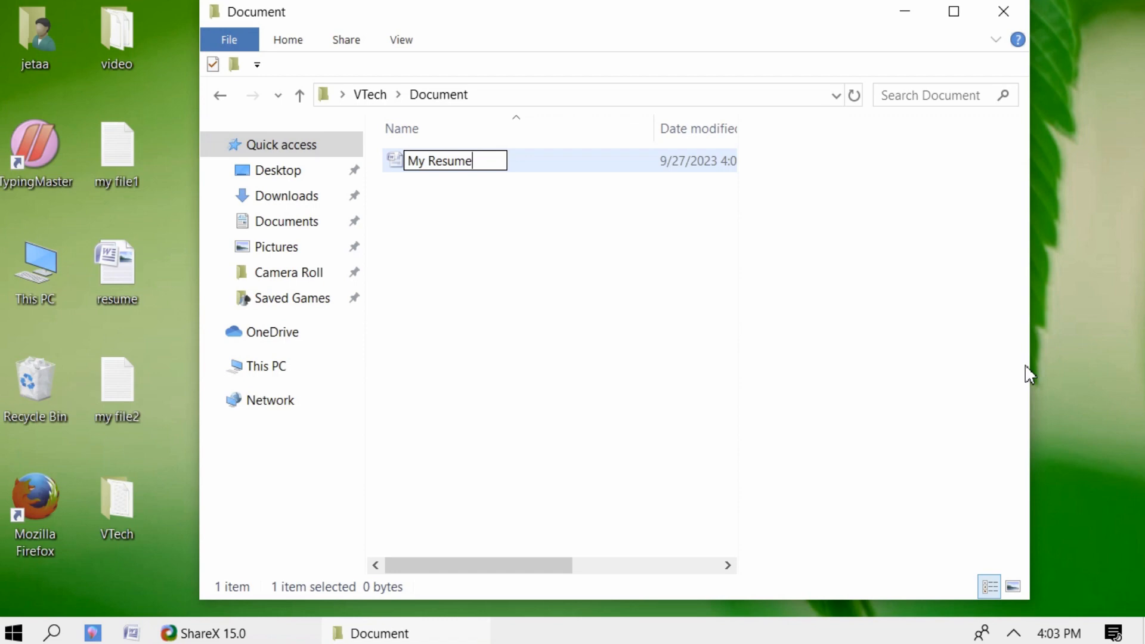
key(Return)
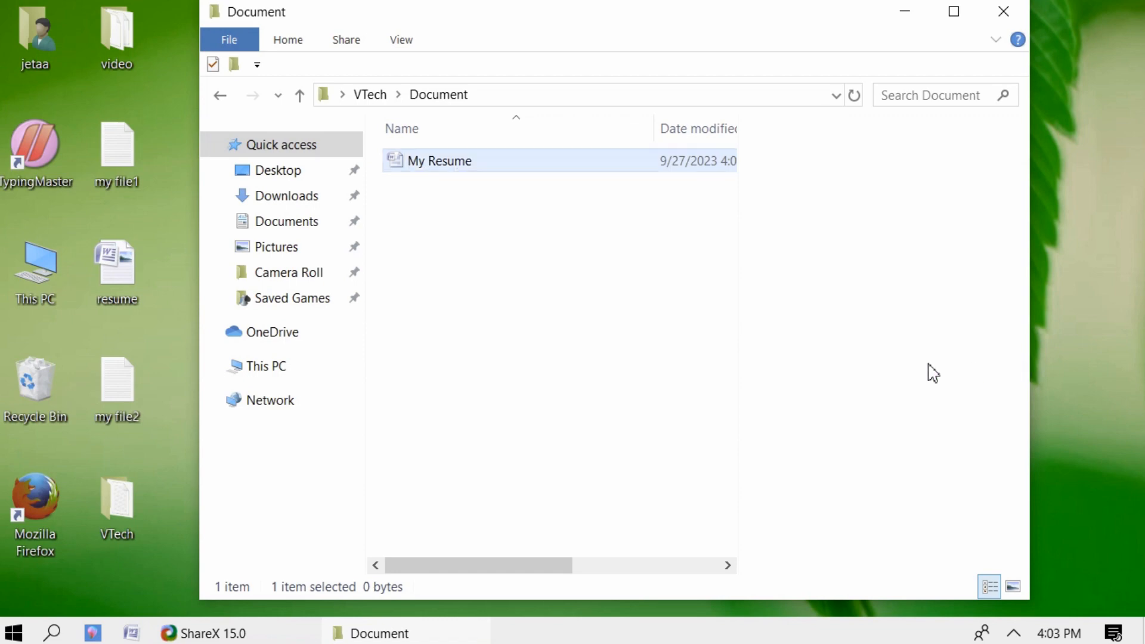
double_click(419, 162)
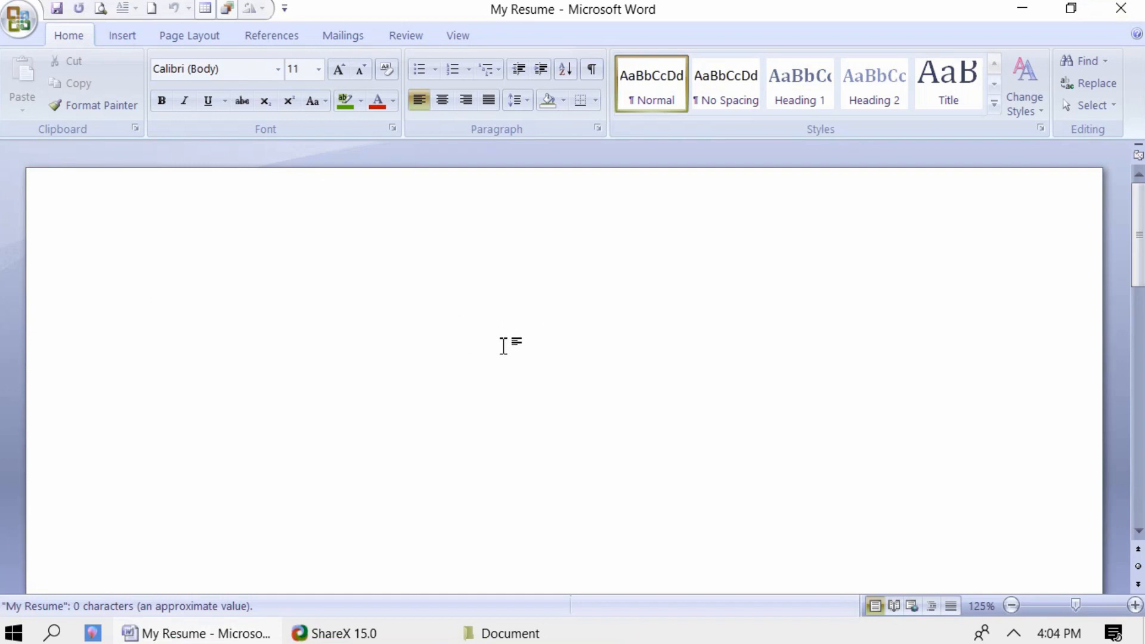
- Type the 'Resume' heading with Name and Father Name lines into My Resume
scroll(504, 343, down, 3)
scroll(504, 343, up, 3)
click(1113, 19)
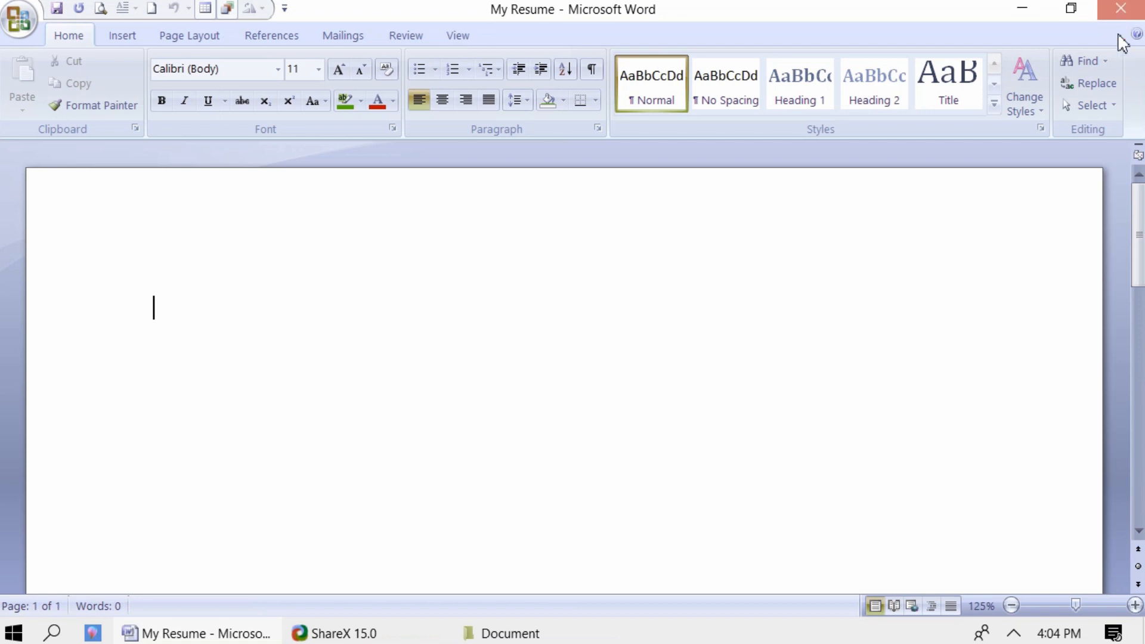
text(Resume)
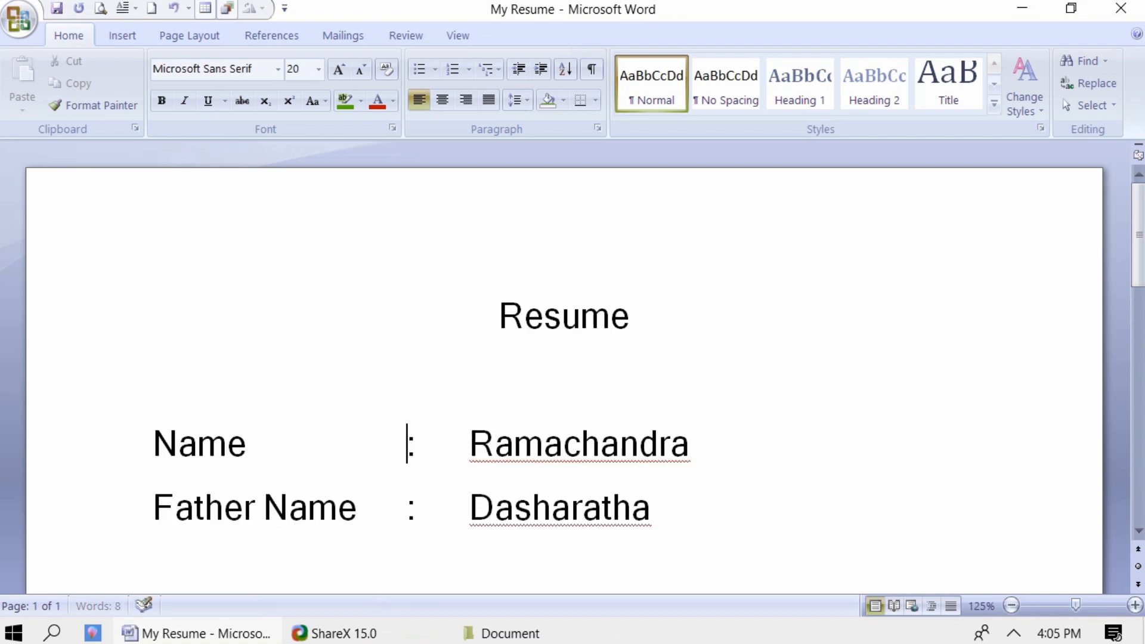
click(741, 538)
scroll(618, 541, down, 3)
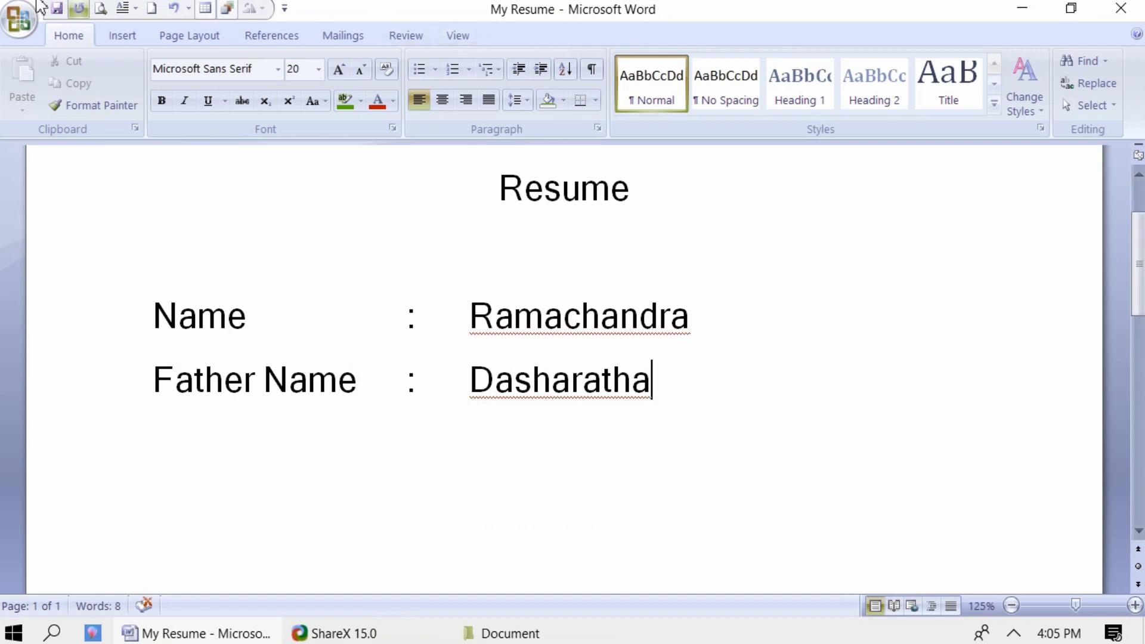
- Save My Resume and close Word
click(19, 19)
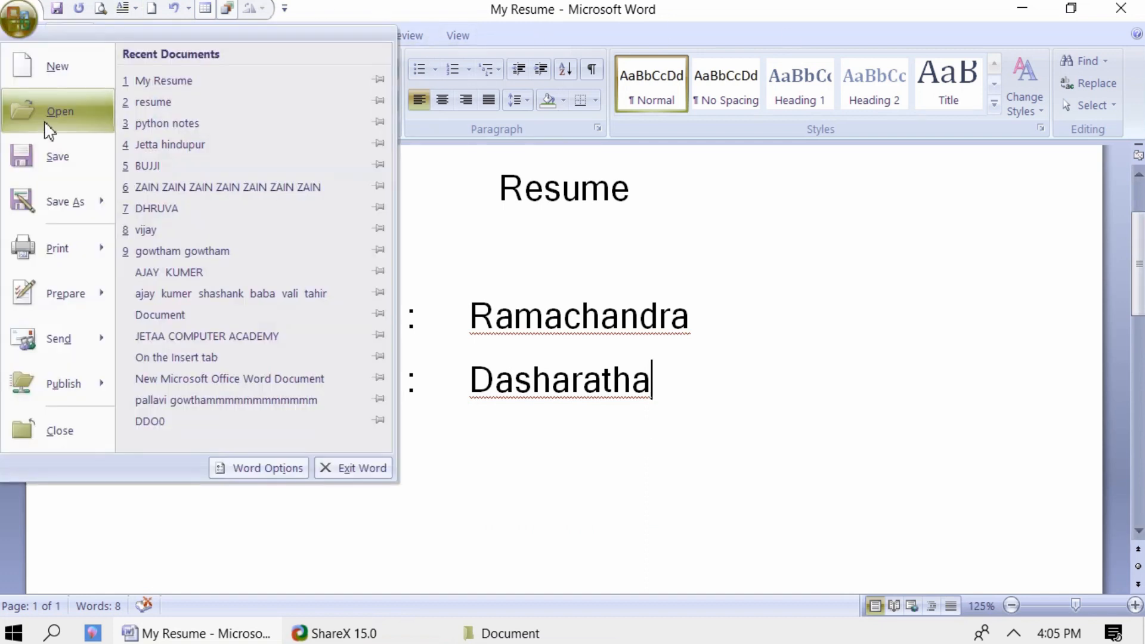
click(48, 159)
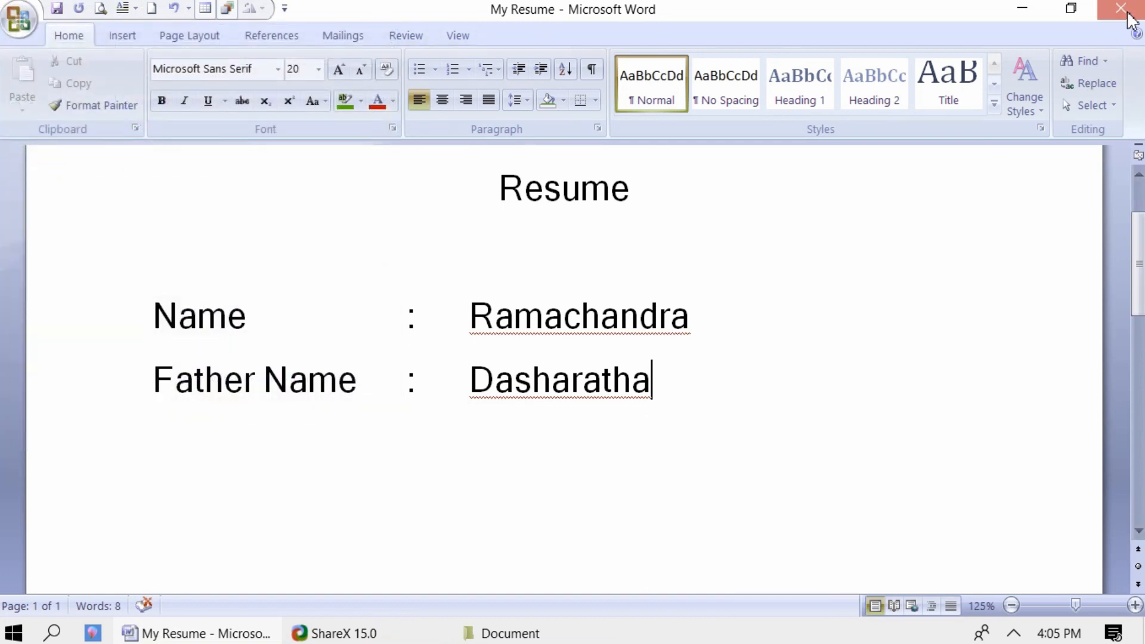
click(1122, 10)
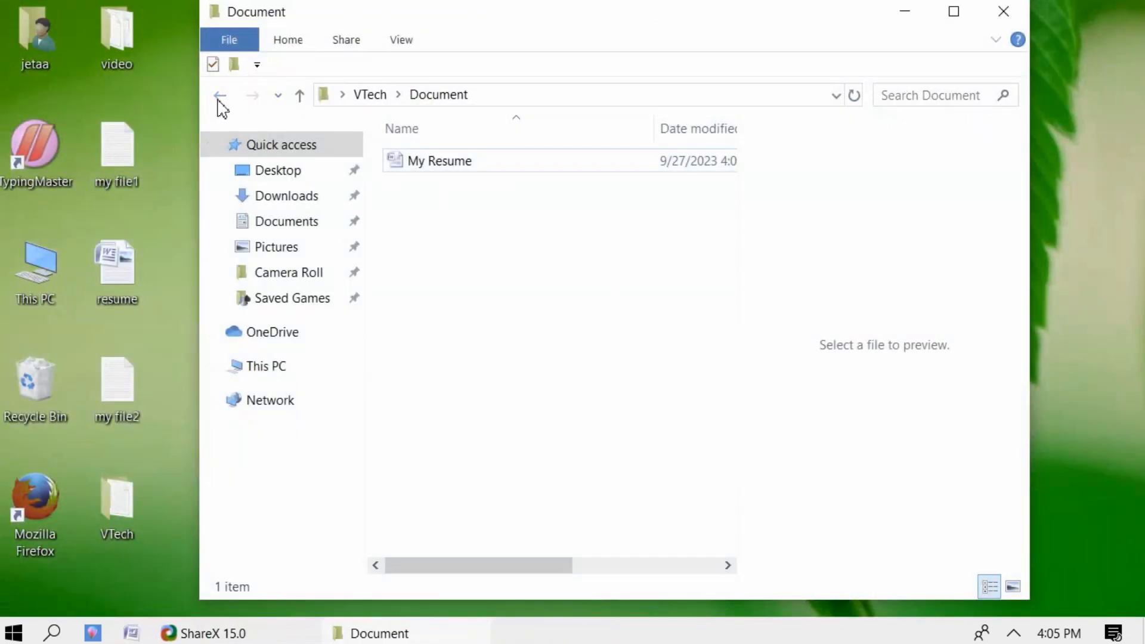
- Dismiss the desktop menu and open This PC, showing Local Disks C, E, F and DVD drive G
click(301, 97)
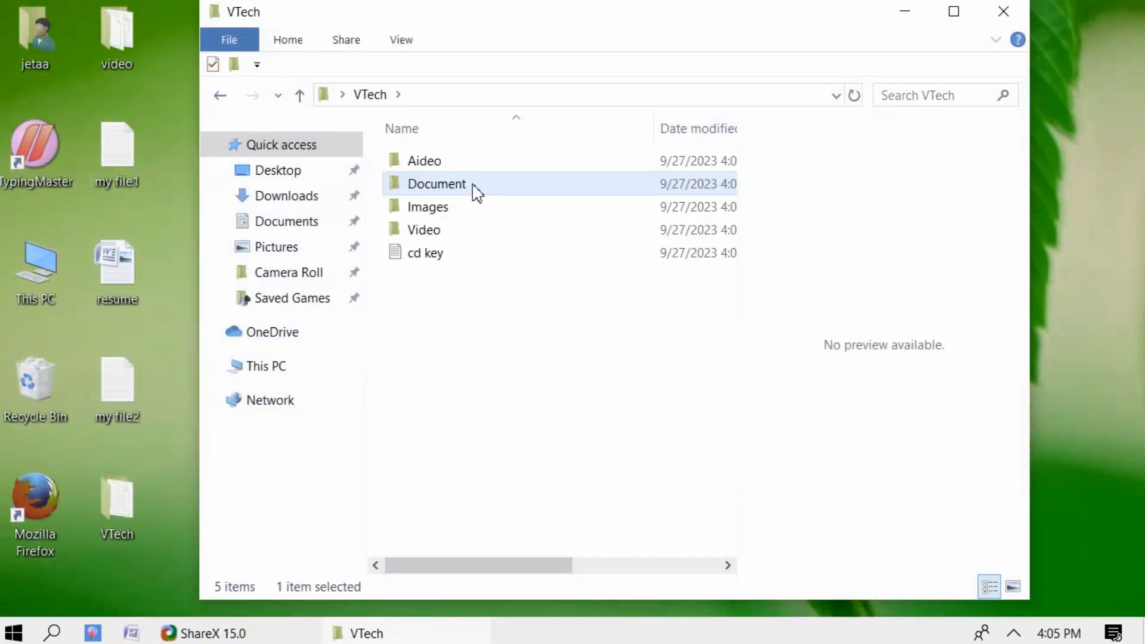
double_click(434, 210)
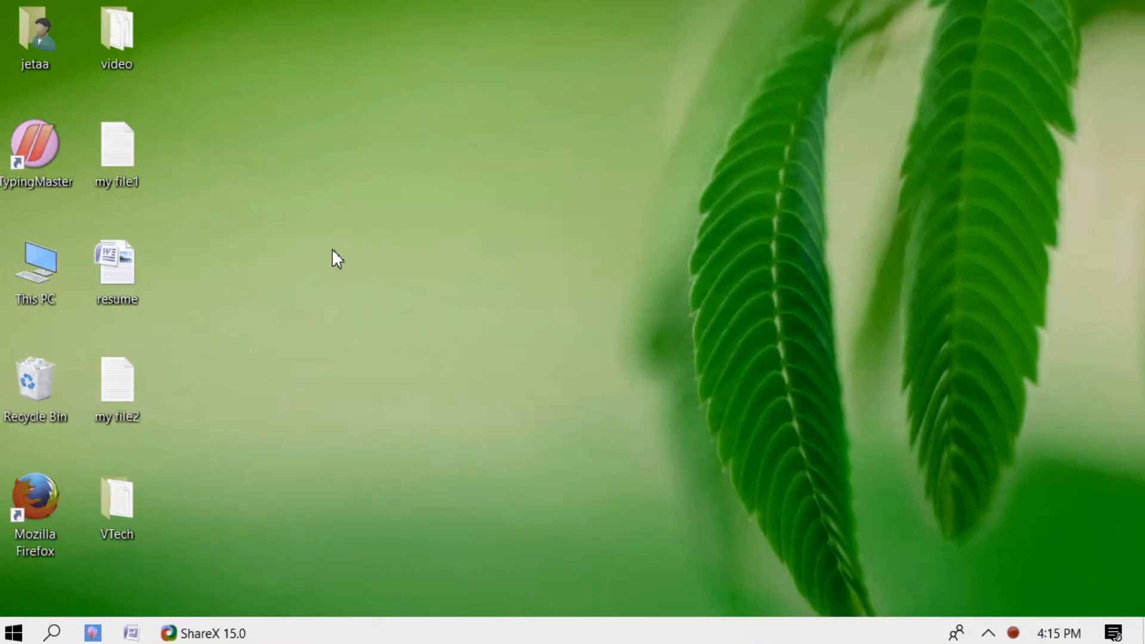
right_click(331, 248)
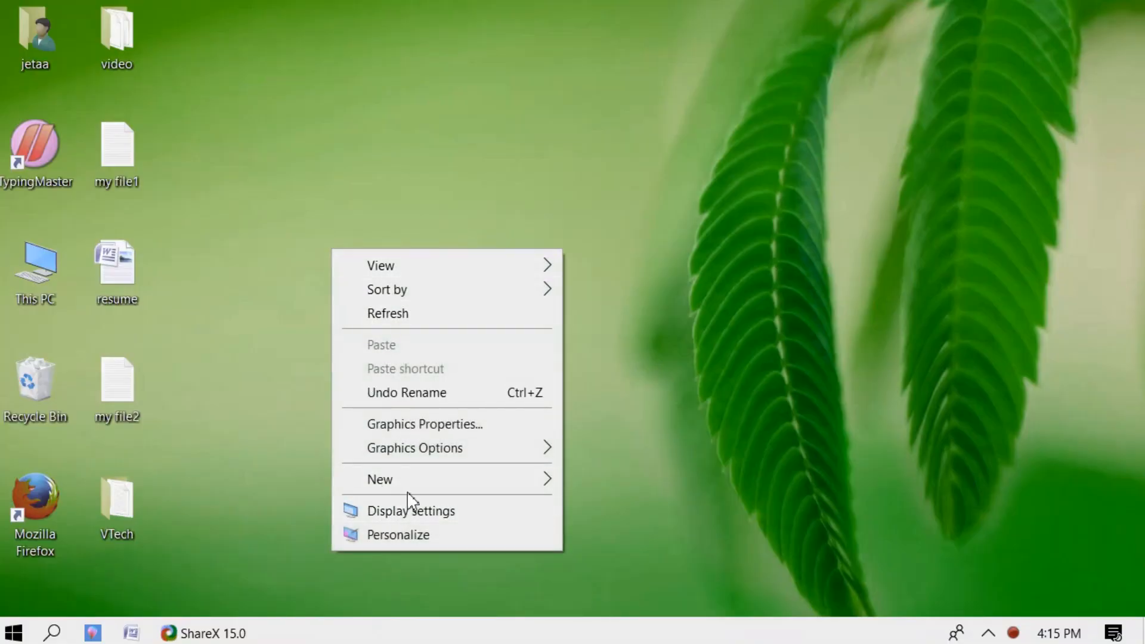
mouse_move(410, 487)
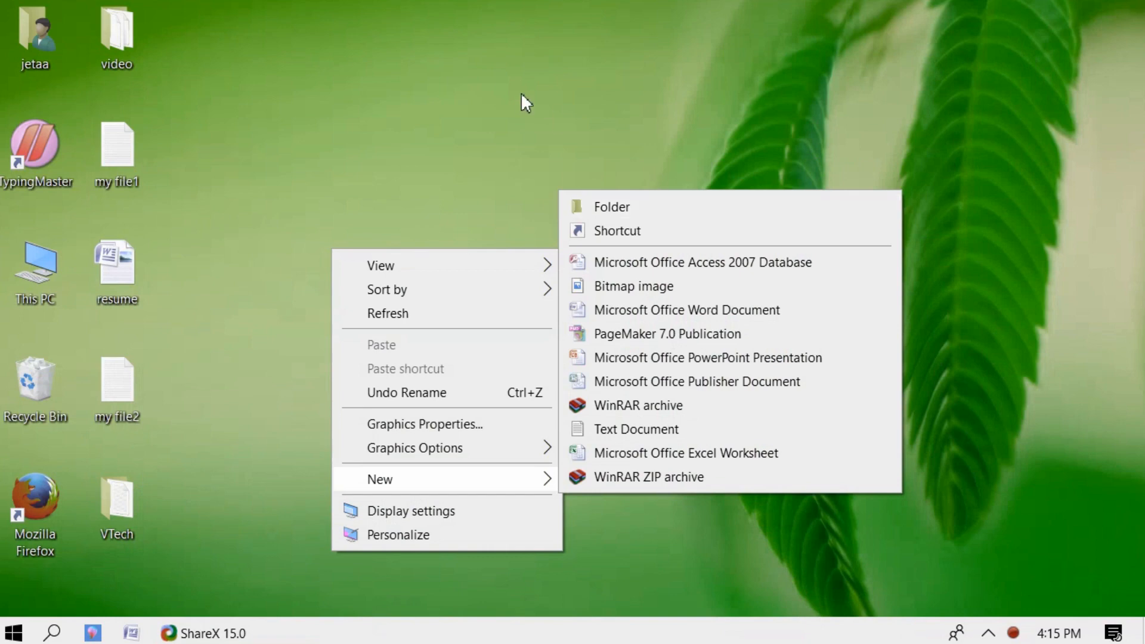
click(522, 95)
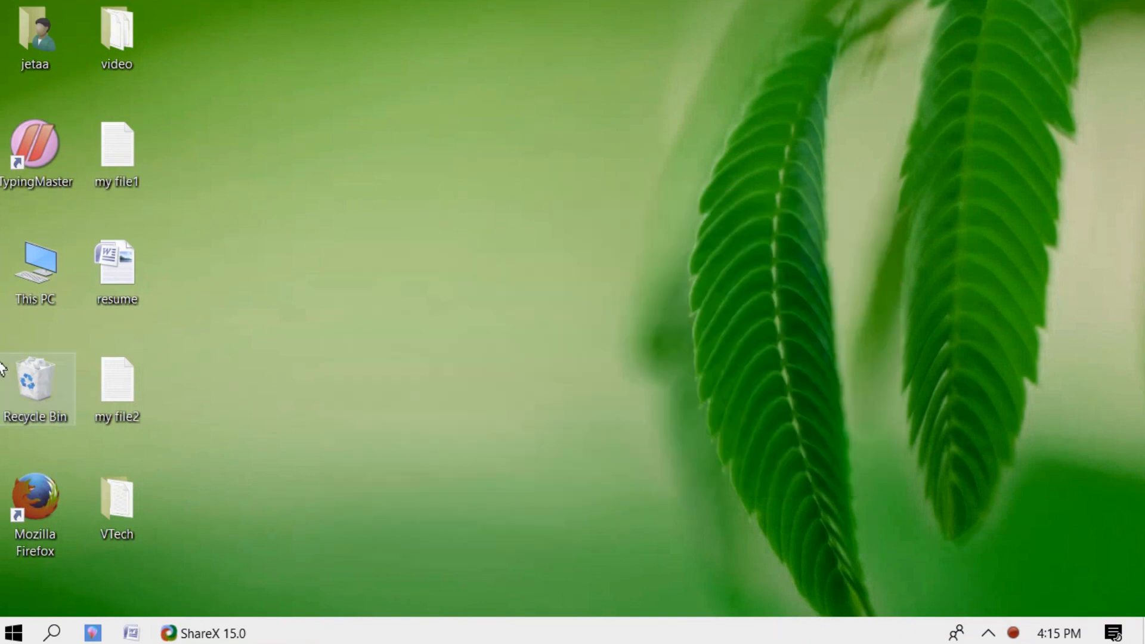
double_click(31, 275)
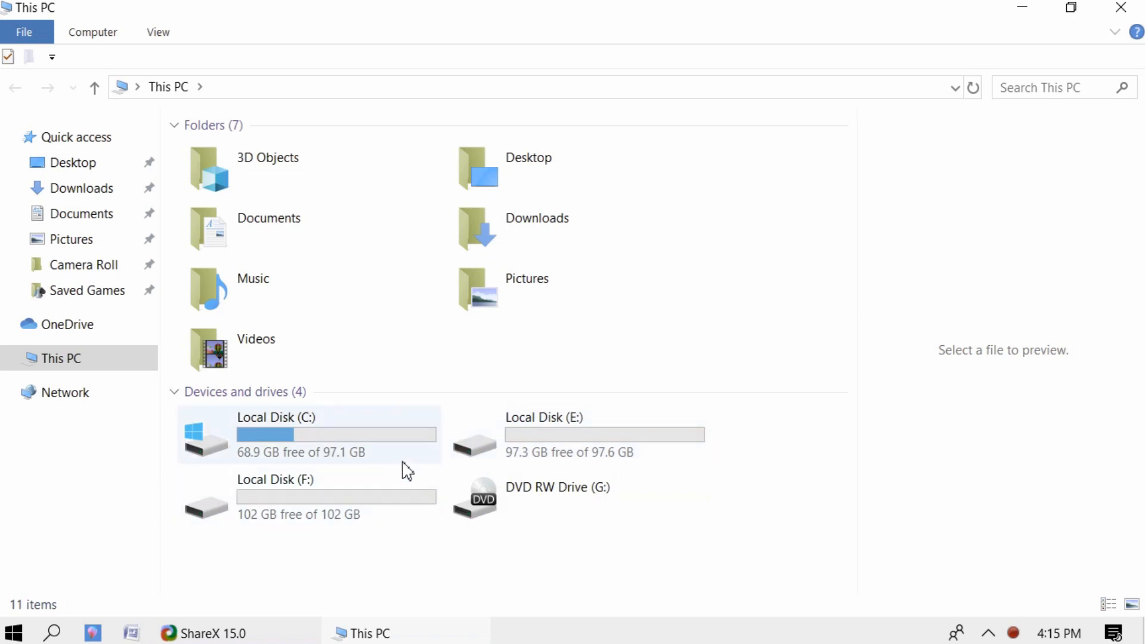
- Look into Local Disk (C:), return to This PC, then open Local Disk (F:) with its Documents folder
double_click(331, 451)
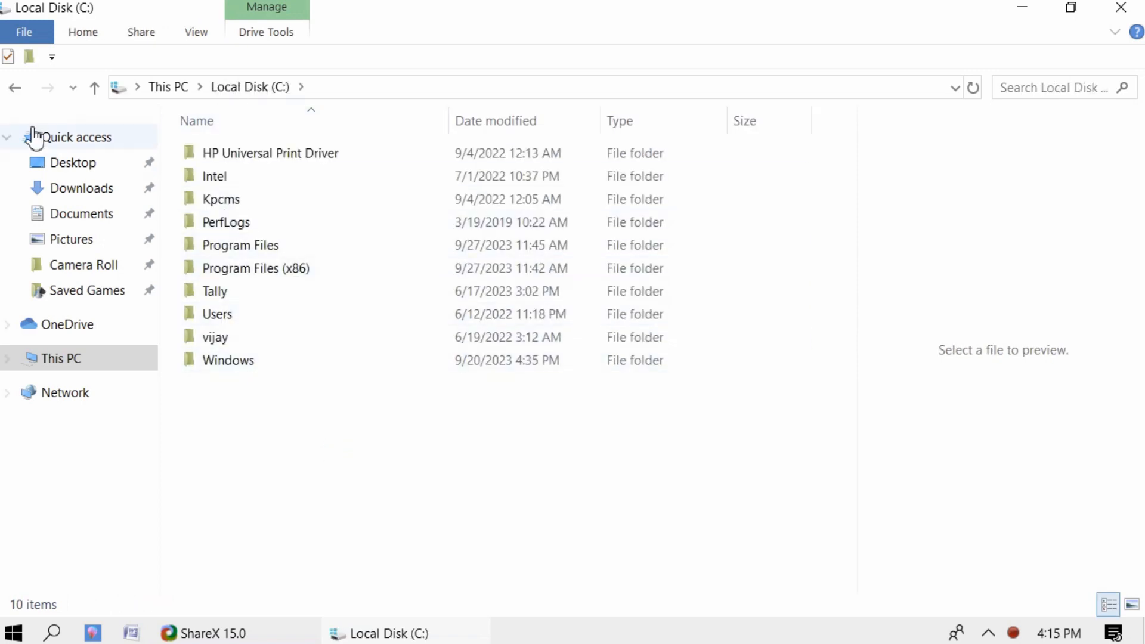
click(94, 90)
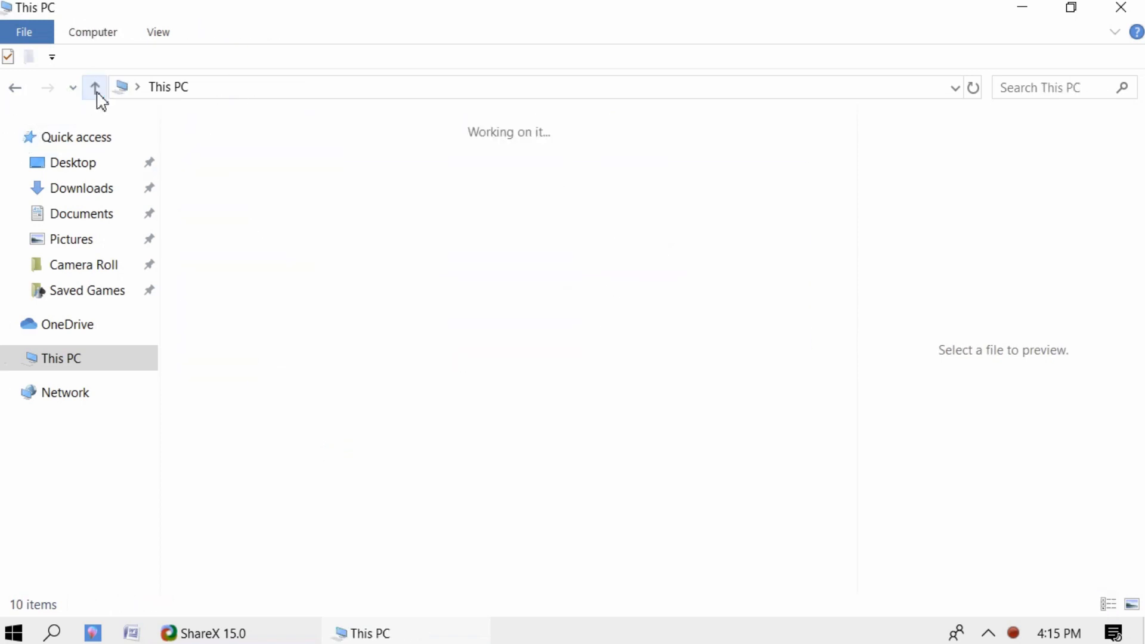
click(546, 450)
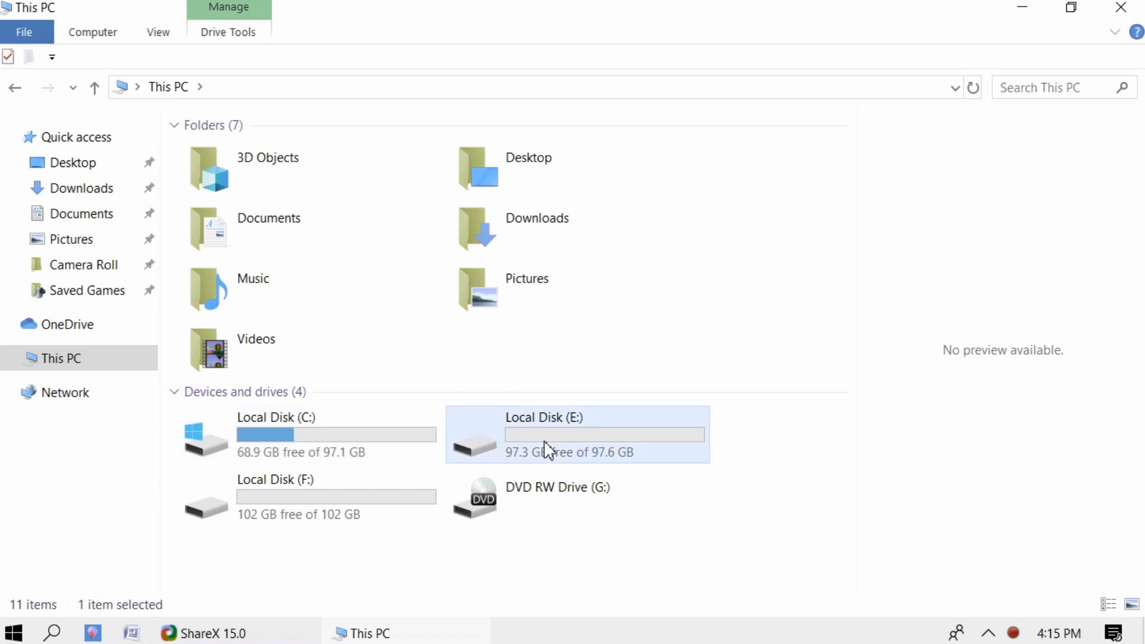
click(337, 496)
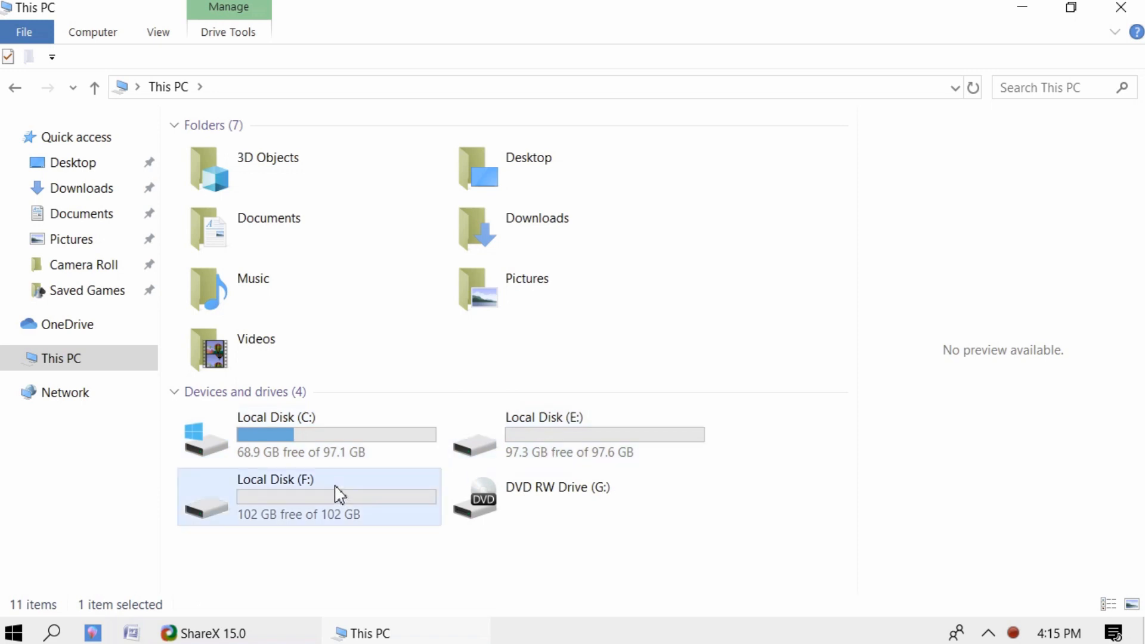
double_click(376, 507)
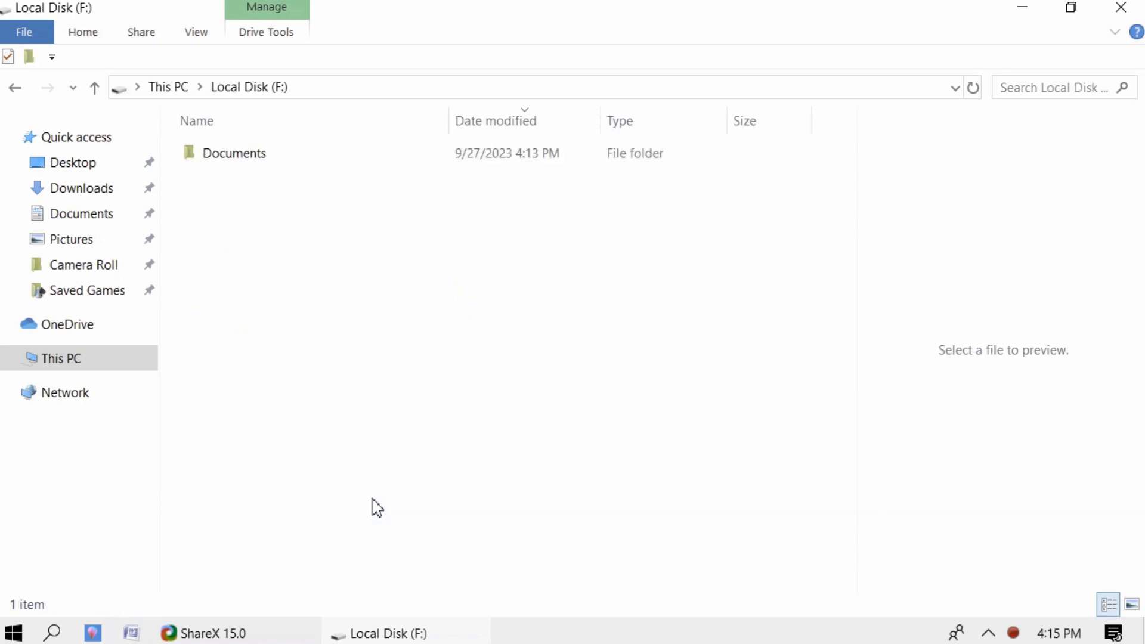
- Add a new folder named 'Hotel Taj' next to Documents on Local Disk (F:)
right_click(216, 235)
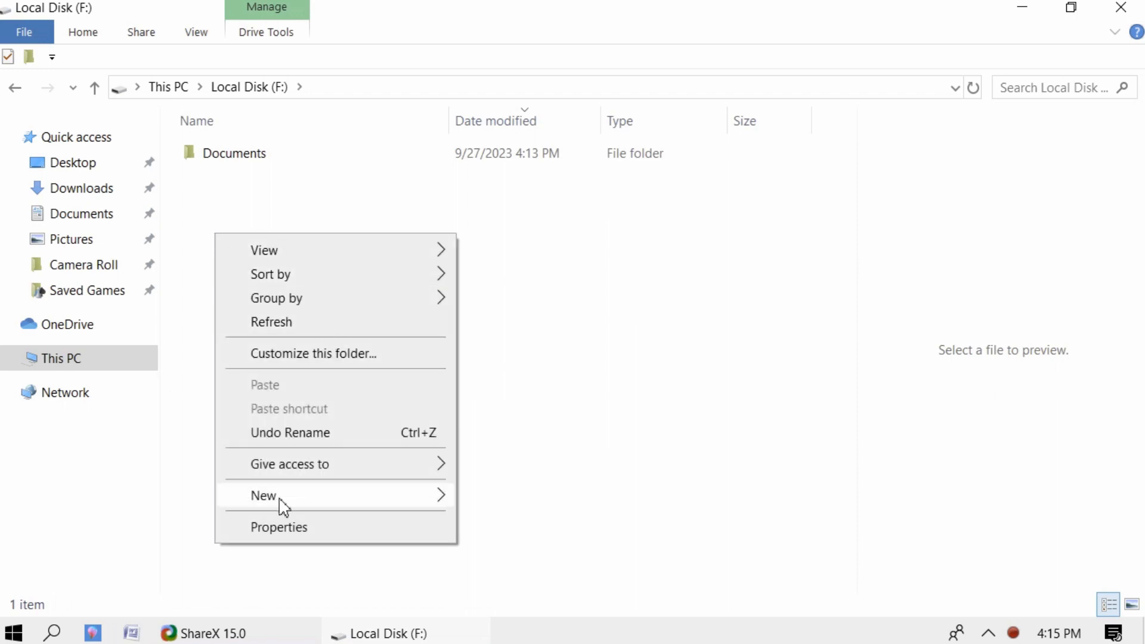
mouse_move(279, 501)
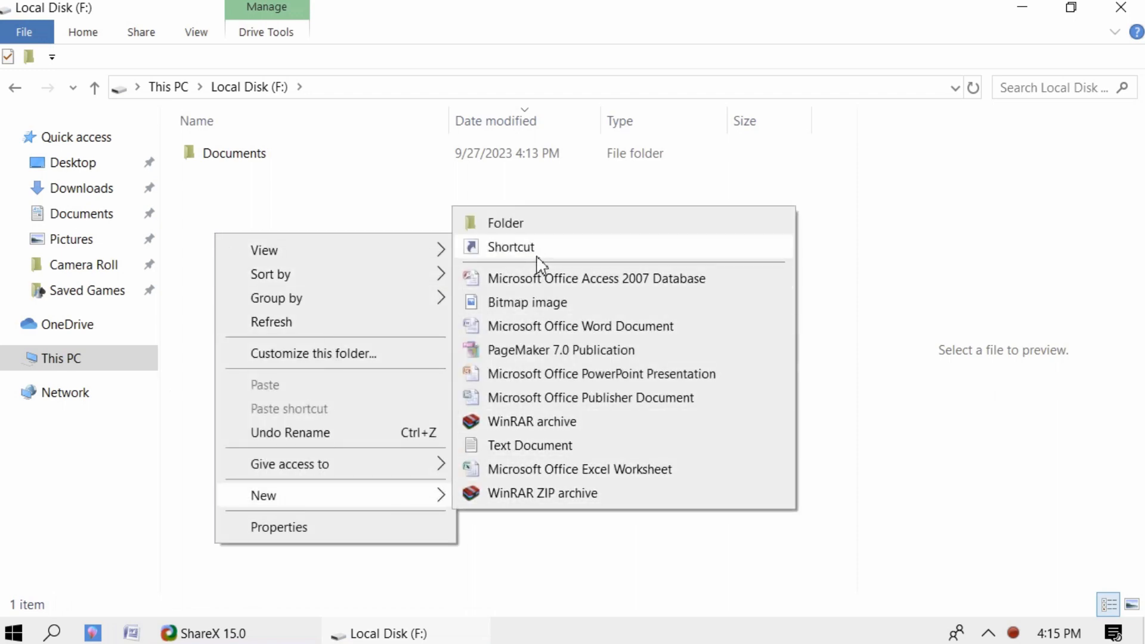
click(516, 230)
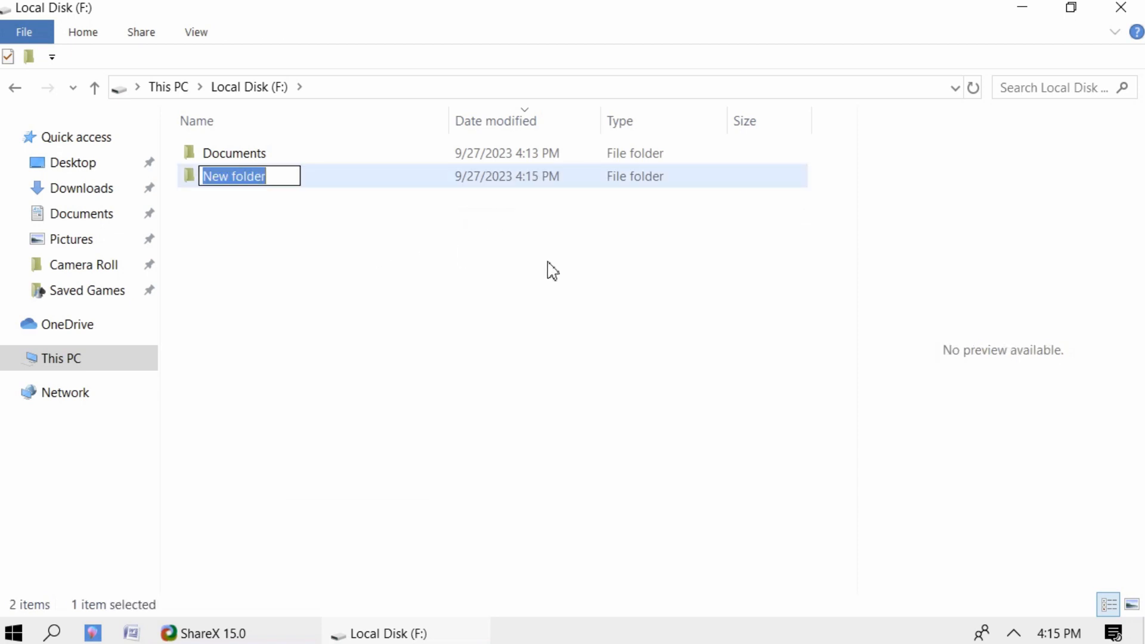
text(H)
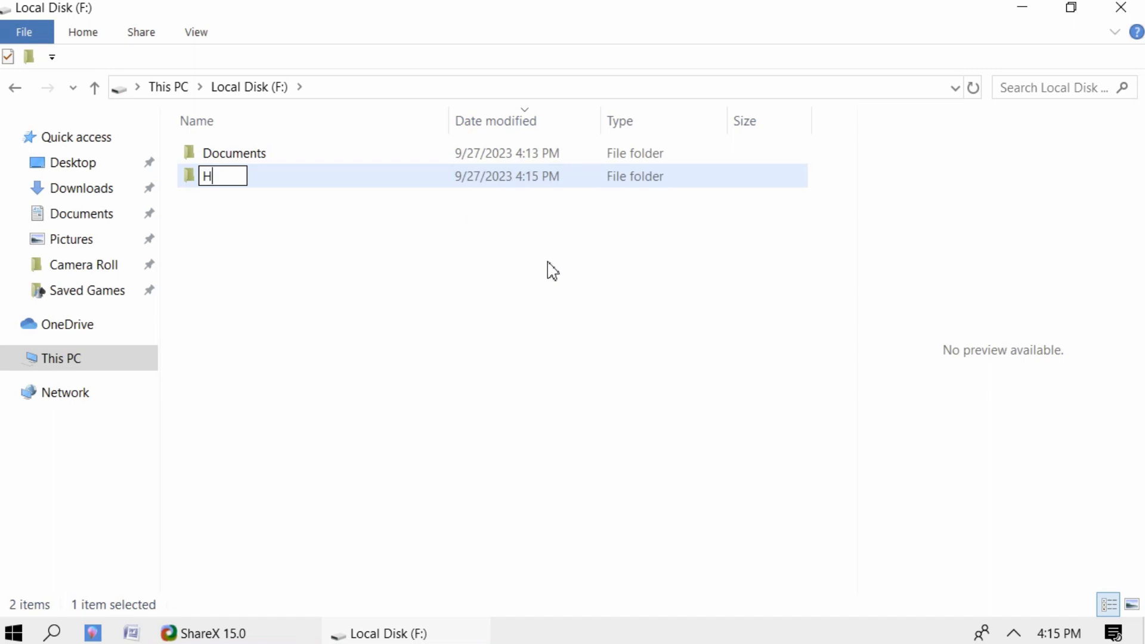
text(otel Taj)
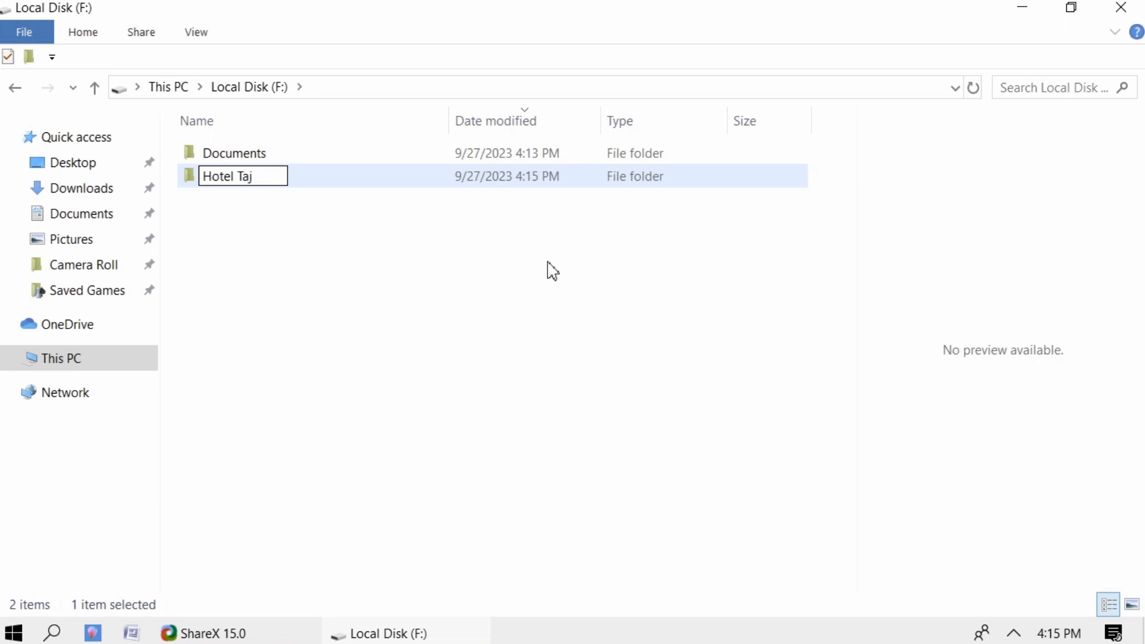
key(Return)
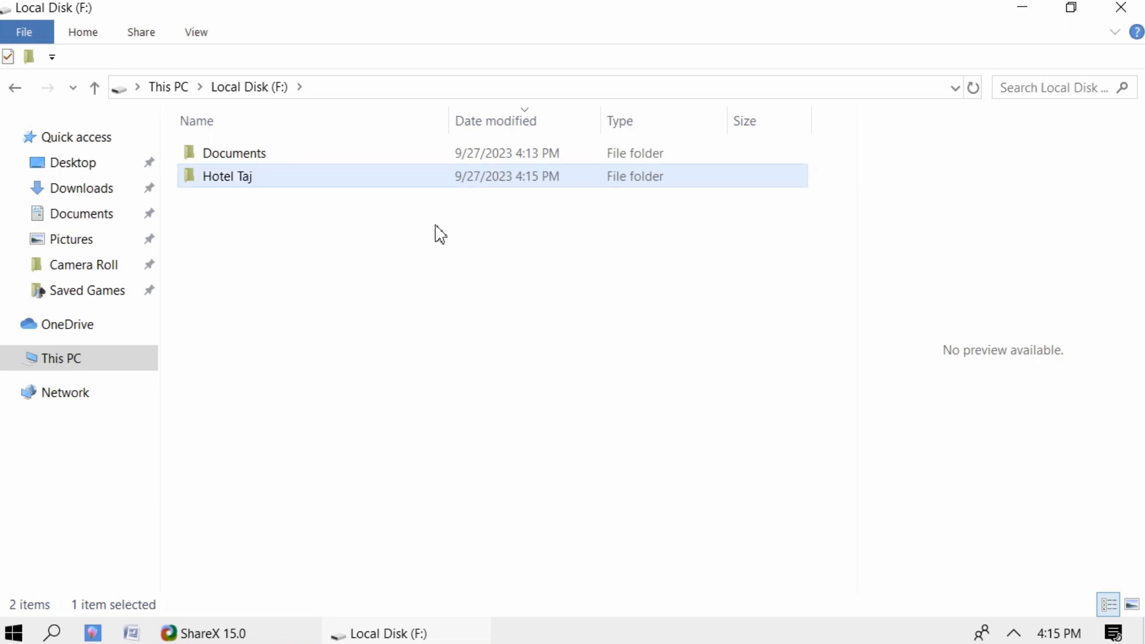
click(331, 286)
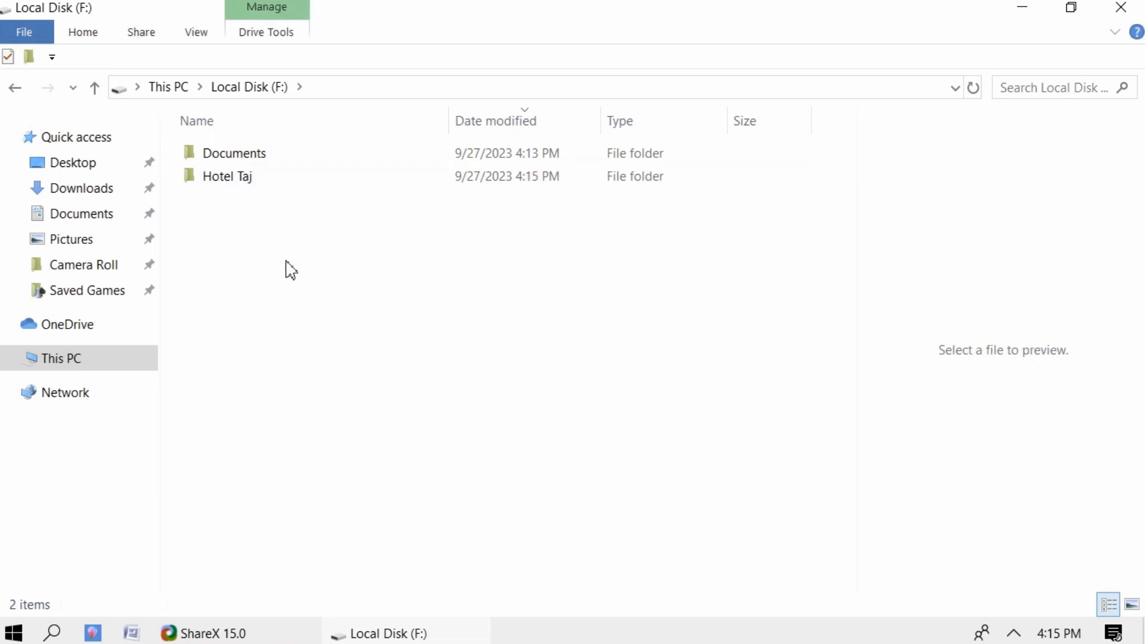
- Open Hotel Taj and add a new empty text document named 'Item list'
double_click(227, 179)
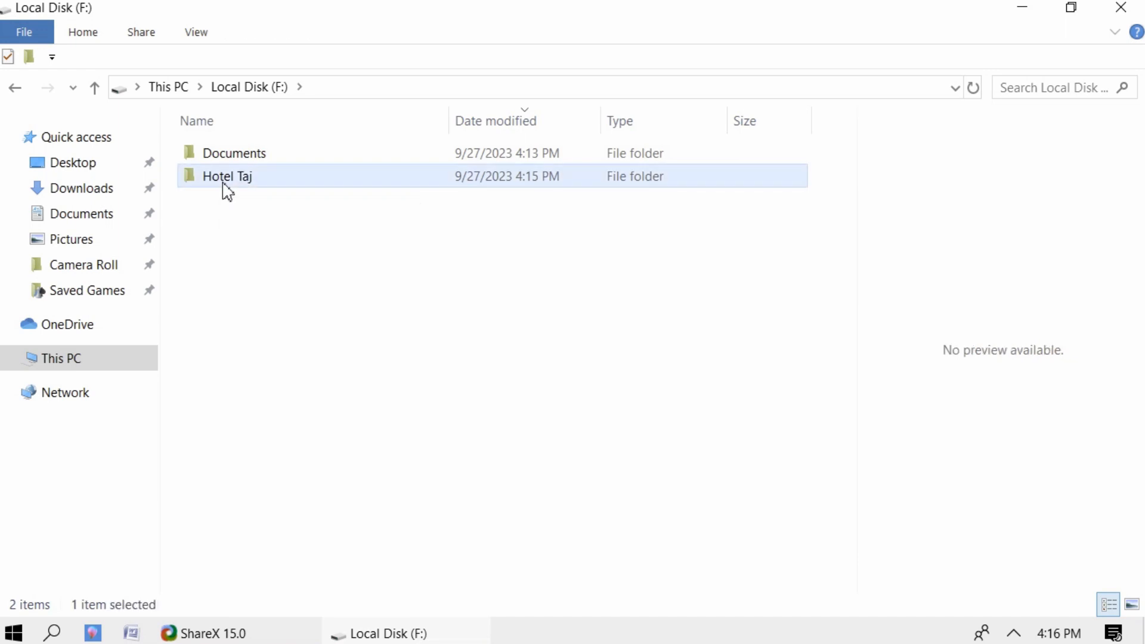
right_click(219, 228)
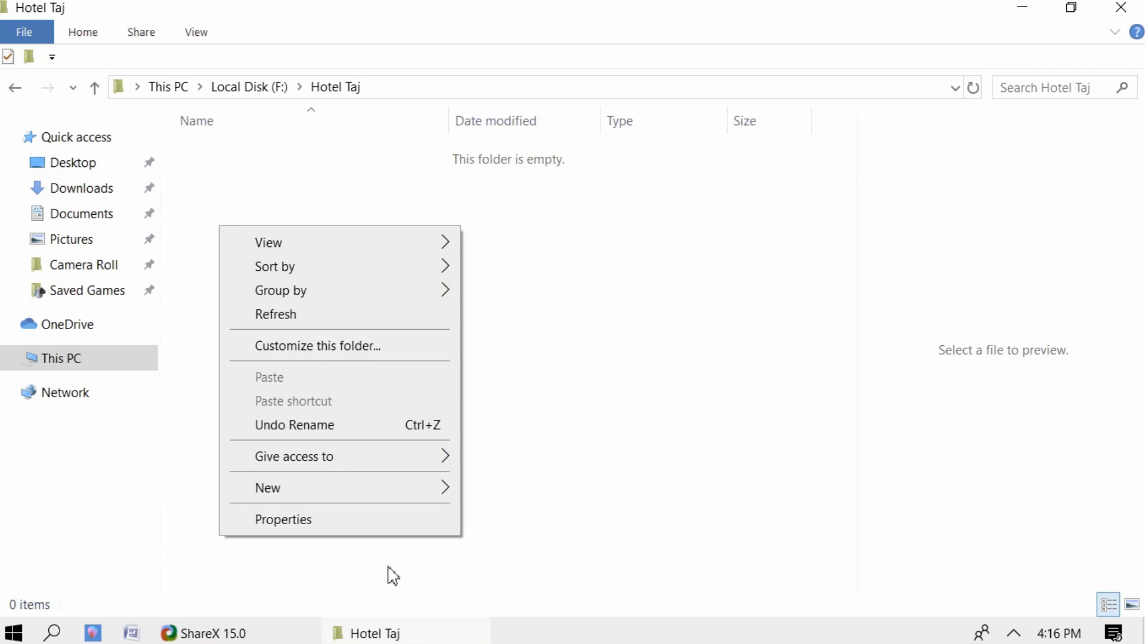
mouse_move(300, 496)
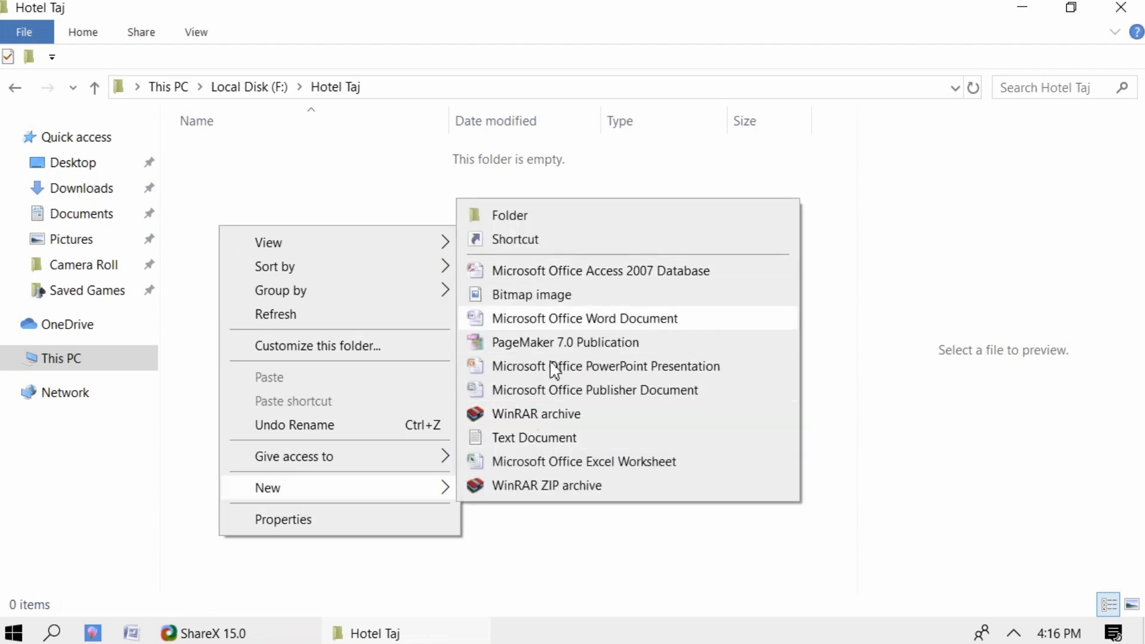
click(499, 441)
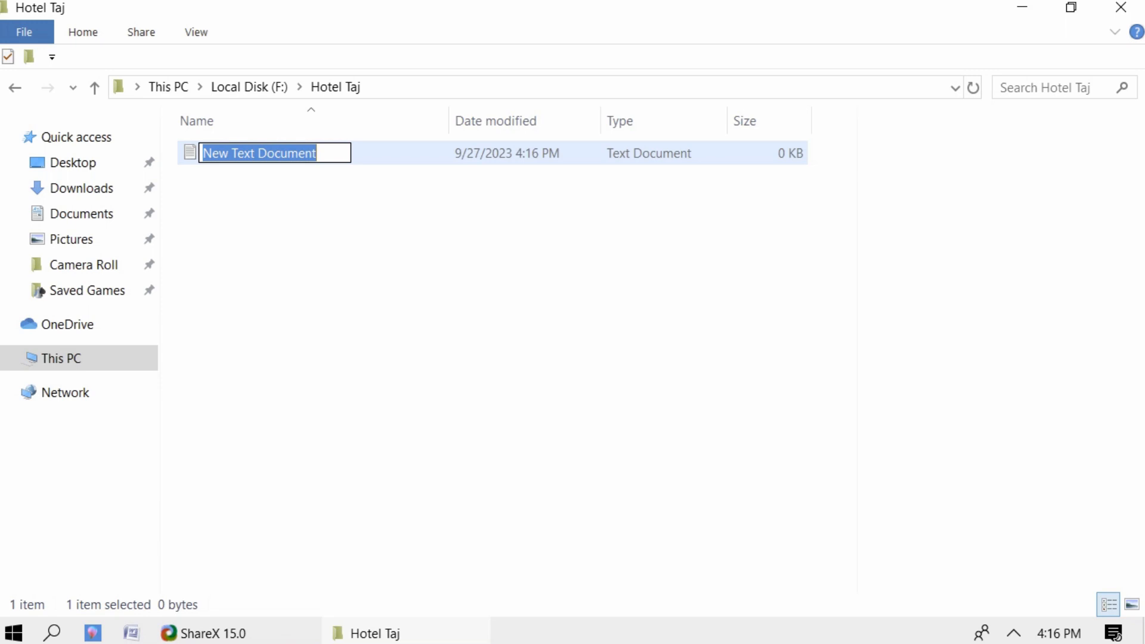
key(BackSpace)
text(Ite)
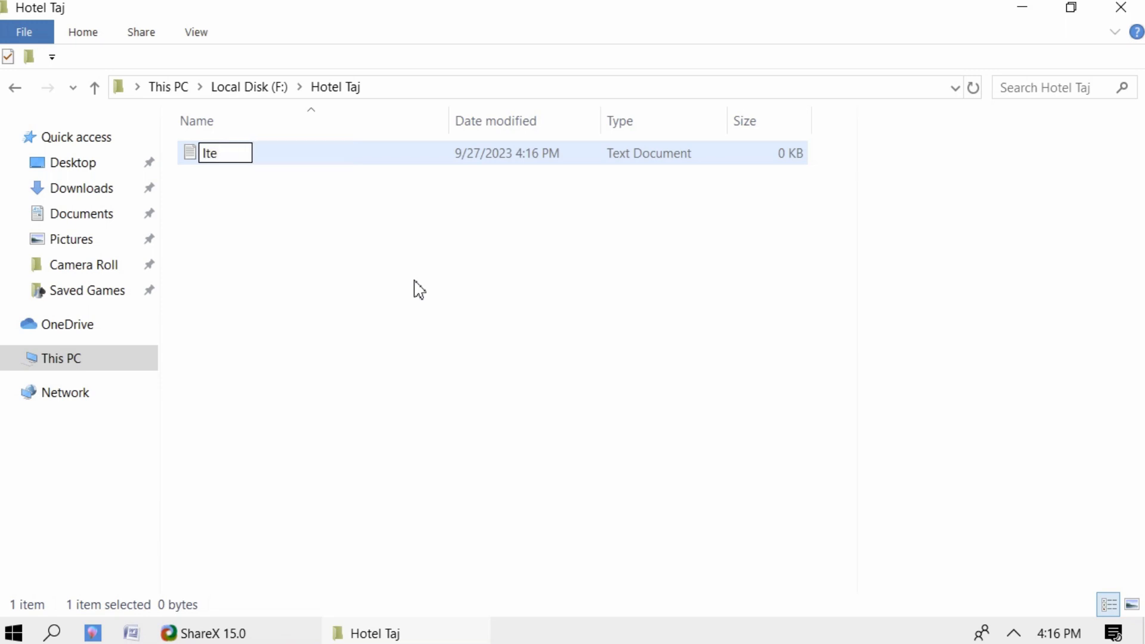
text(m)
text(list)
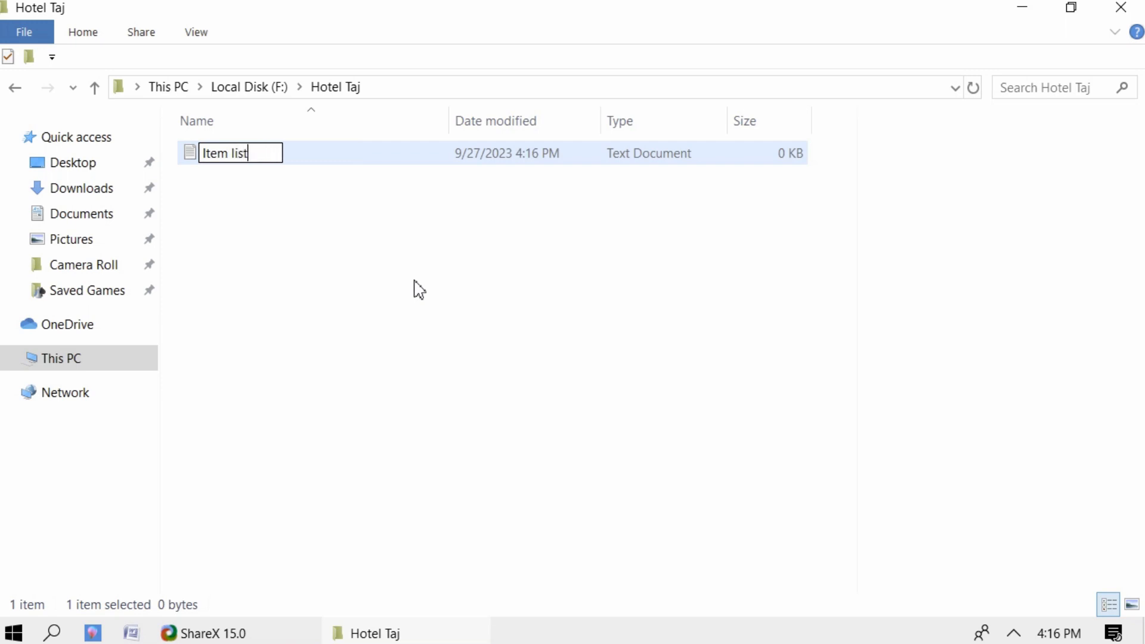
key(Return)
click(381, 298)
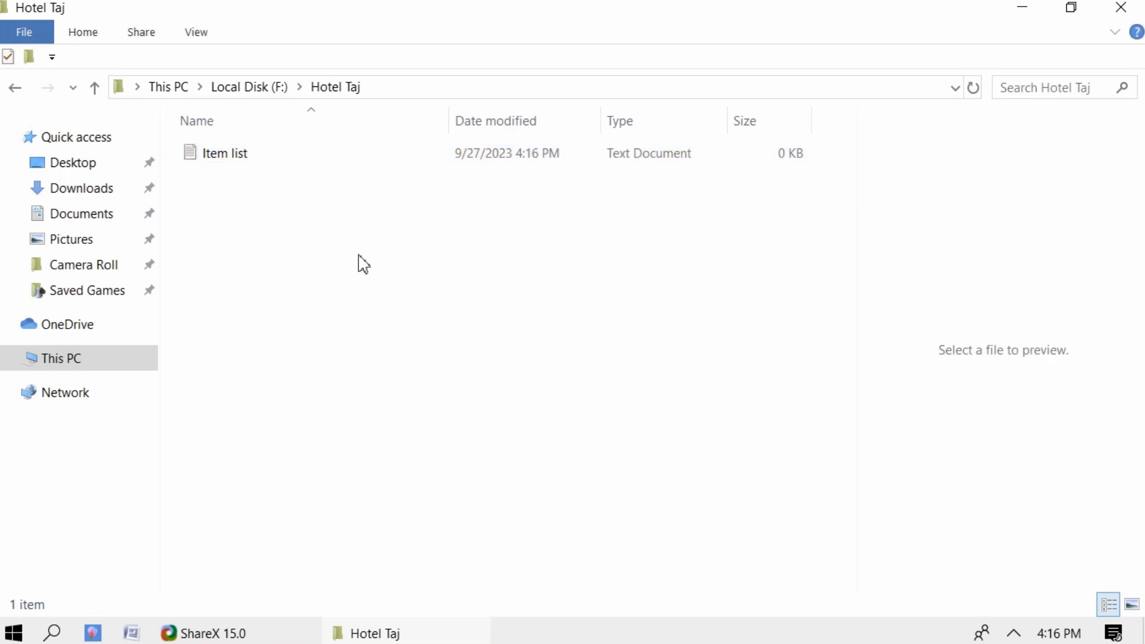
- Open Item list in Notepad and enter Tomato, Onion and Potato on separate lines
double_click(240, 162)
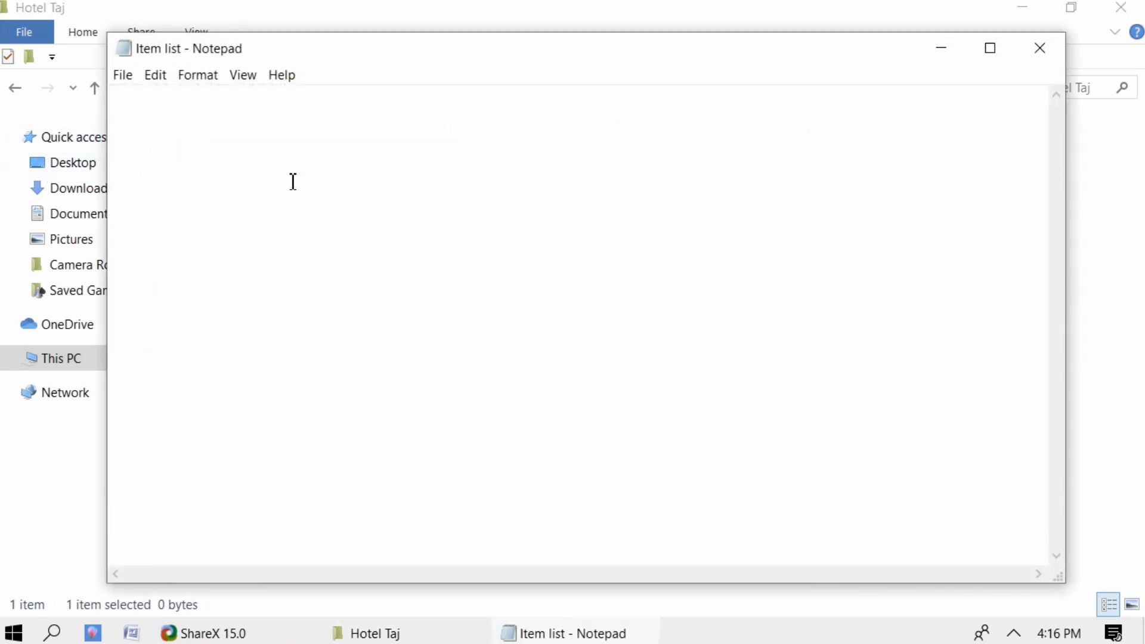
text(Tomato)
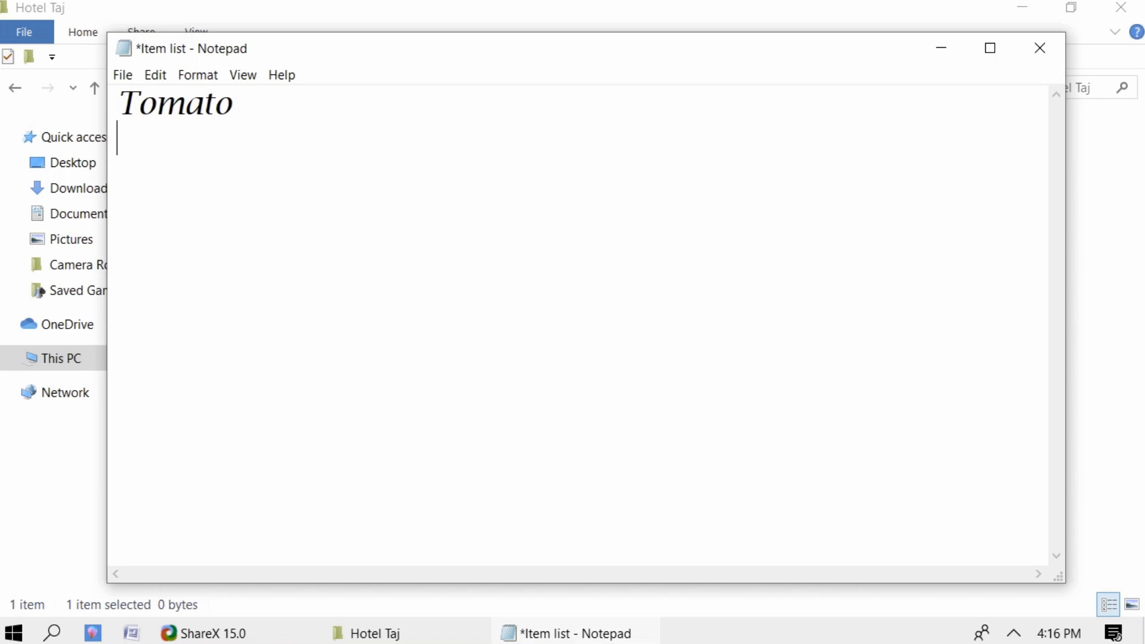
key(Return)
text(Oni)
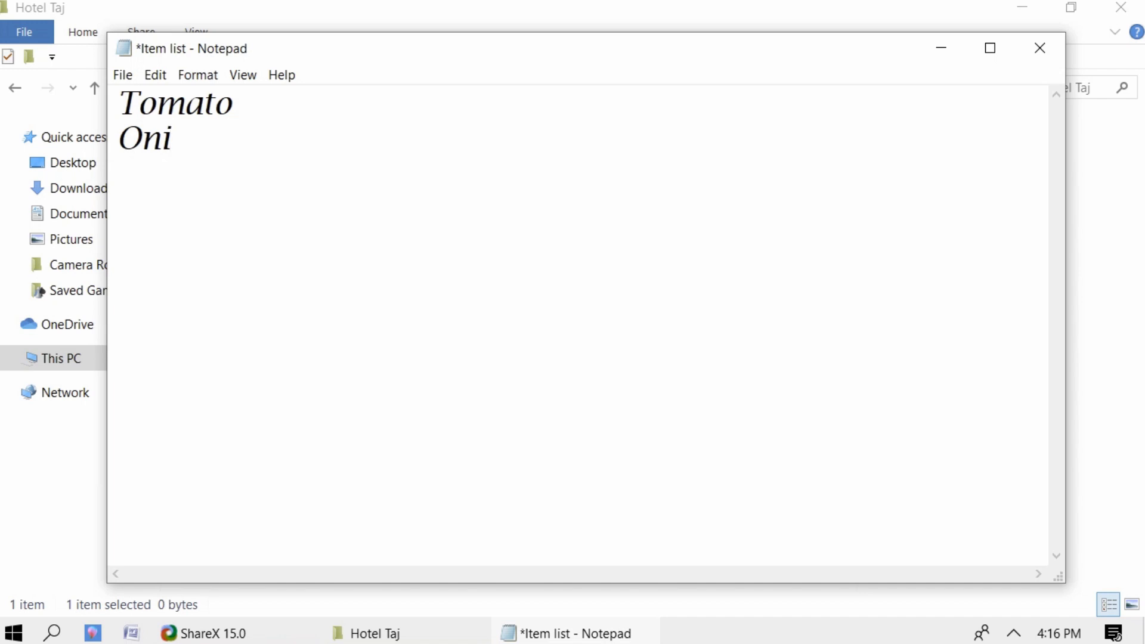
text(on )
text(P)
text(otato)
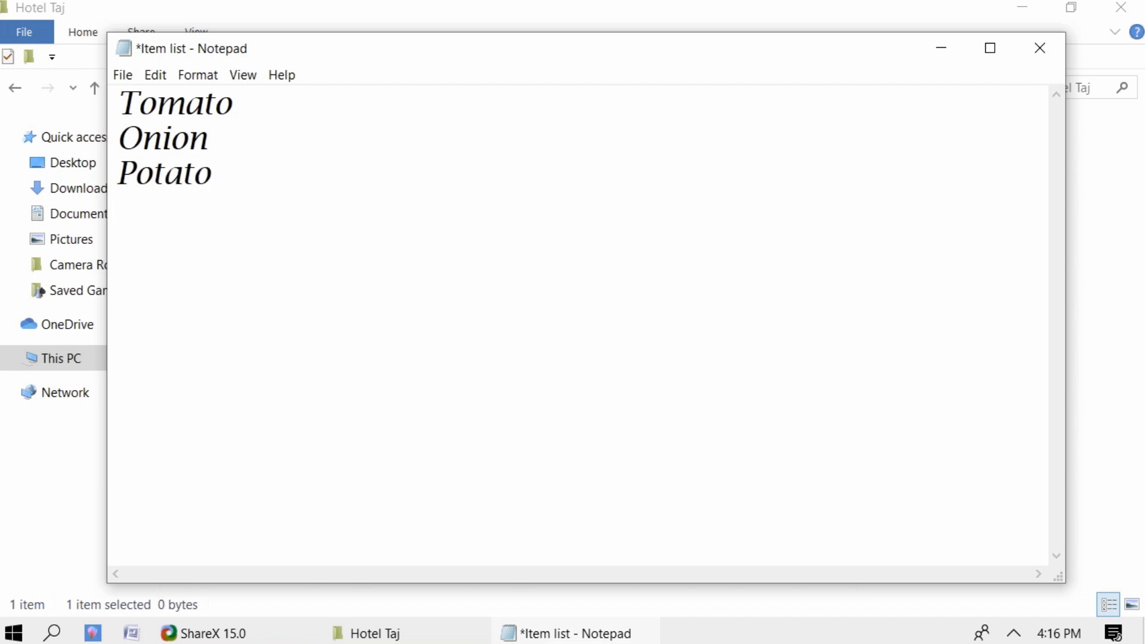
- Save Item list, then close Notepad and the Hotel Taj window
click(121, 74)
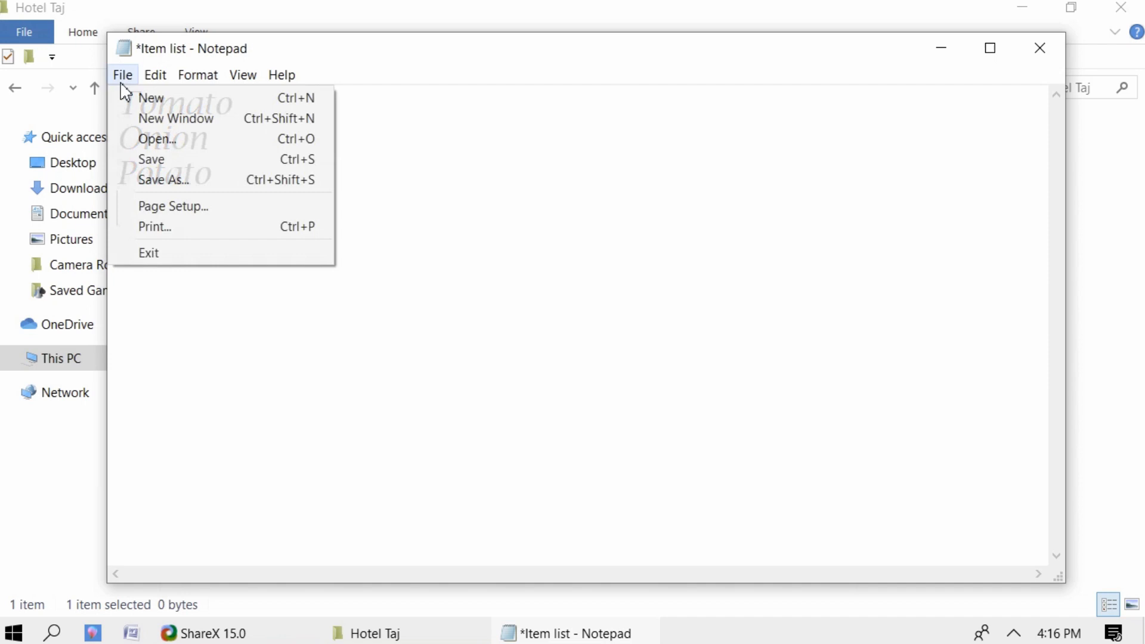
click(169, 162)
click(1040, 50)
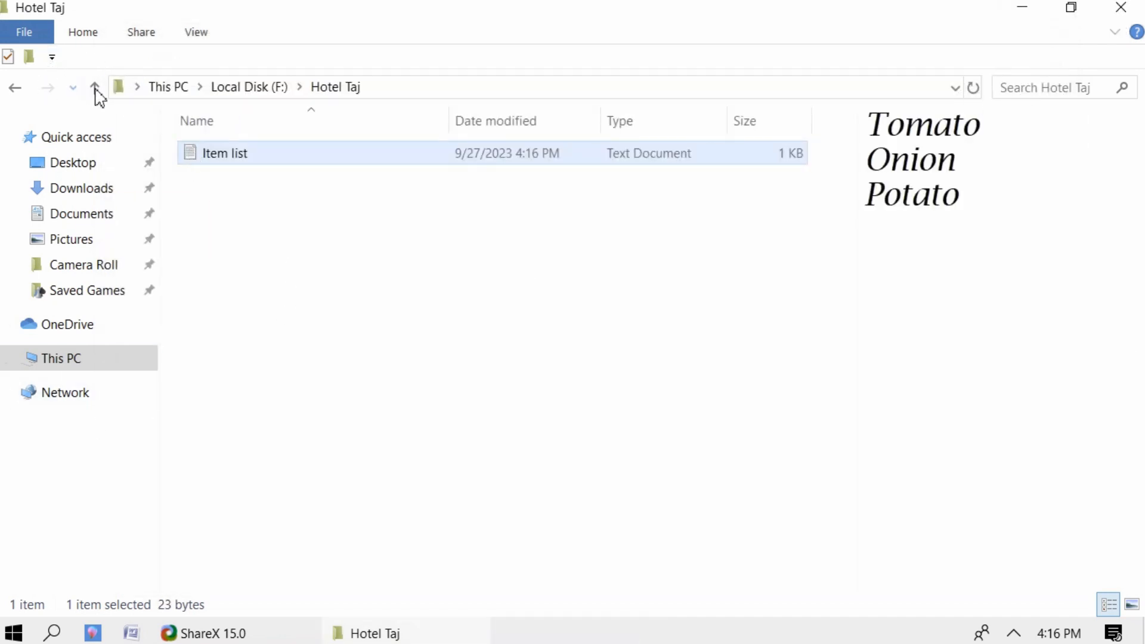
click(1121, 7)
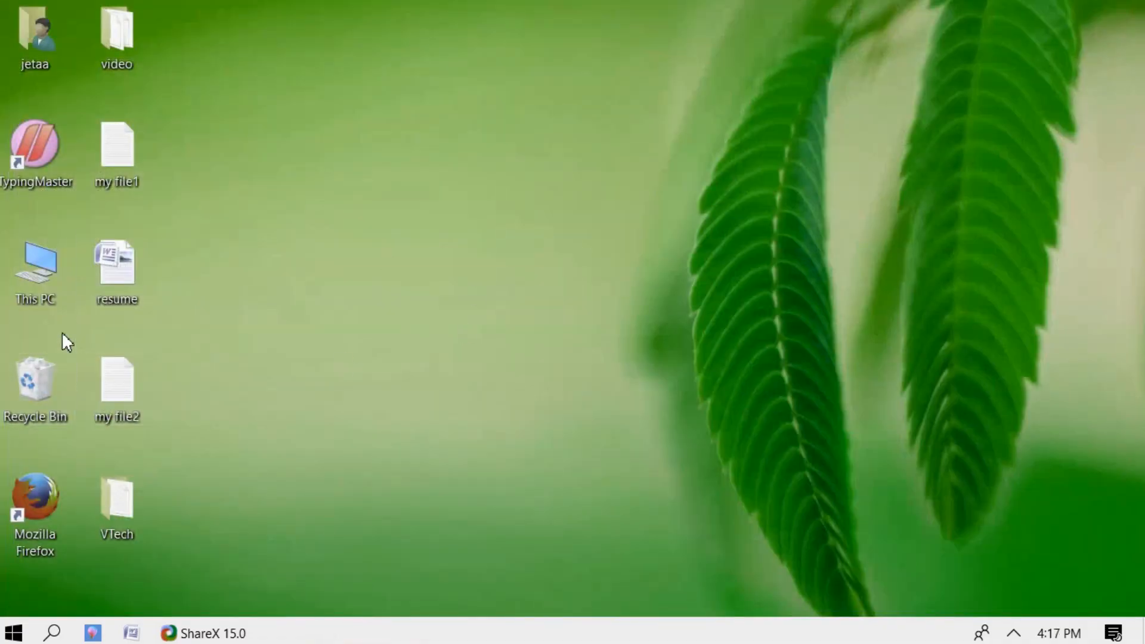
- Reopen Item list via This PC > Local Disk (F:) > Hotel Taj to check it, then close everything
double_click(46, 265)
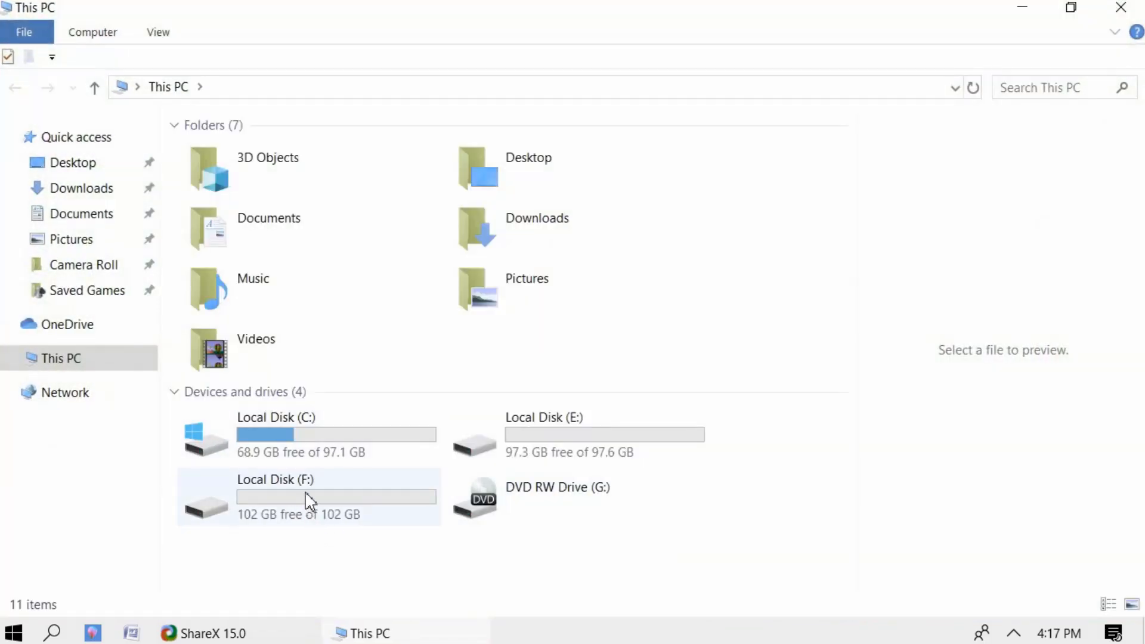
double_click(308, 501)
click(224, 156)
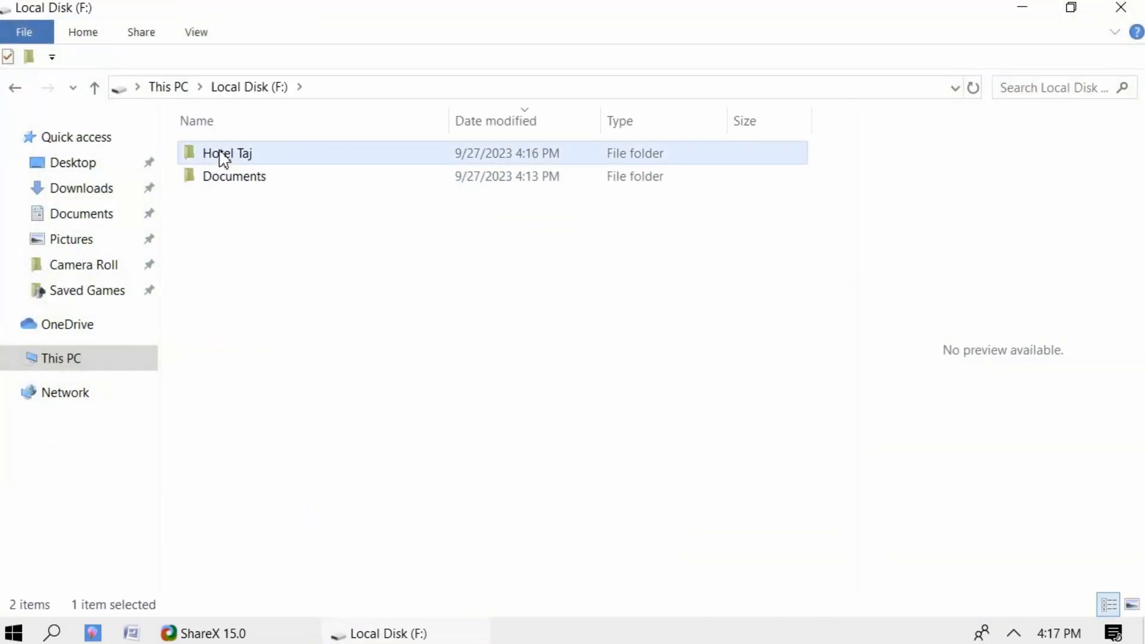
double_click(224, 157)
double_click(217, 157)
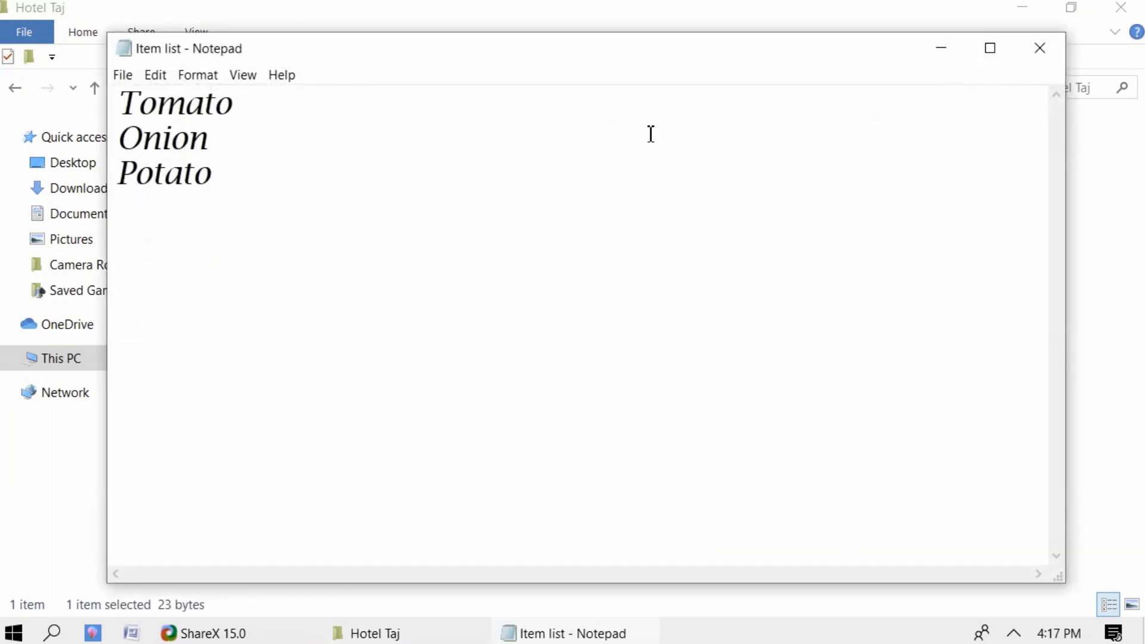
click(1037, 51)
click(1120, 8)
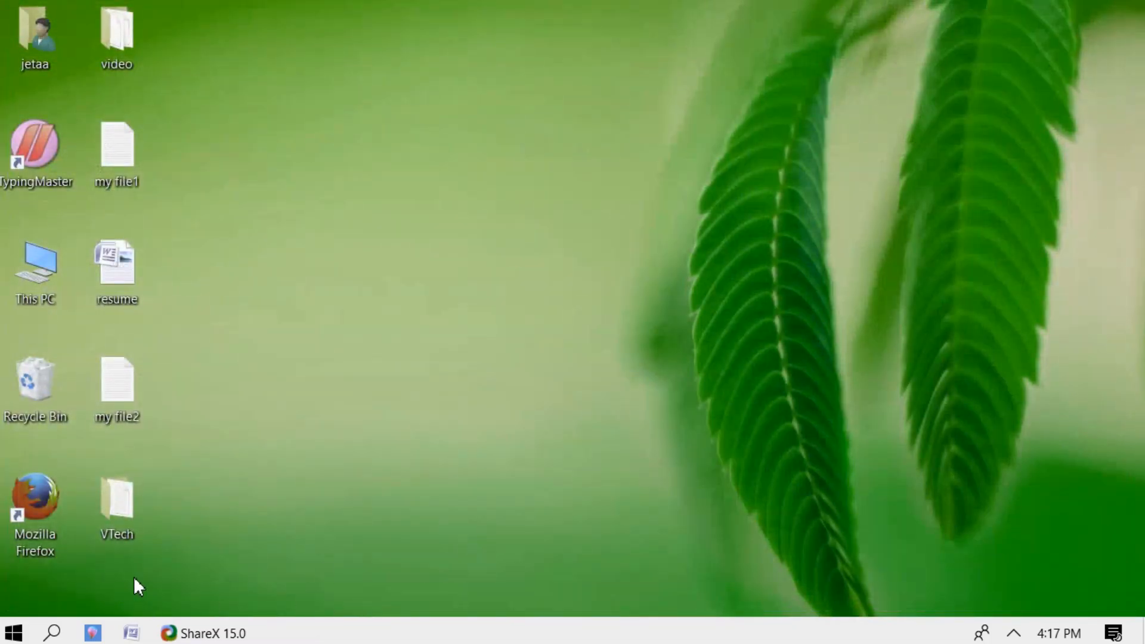
- Launch Notepad from the Start menu's Windows Accessories group for a blank Untitled document
click(13, 633)
scroll(157, 477, down, 10)
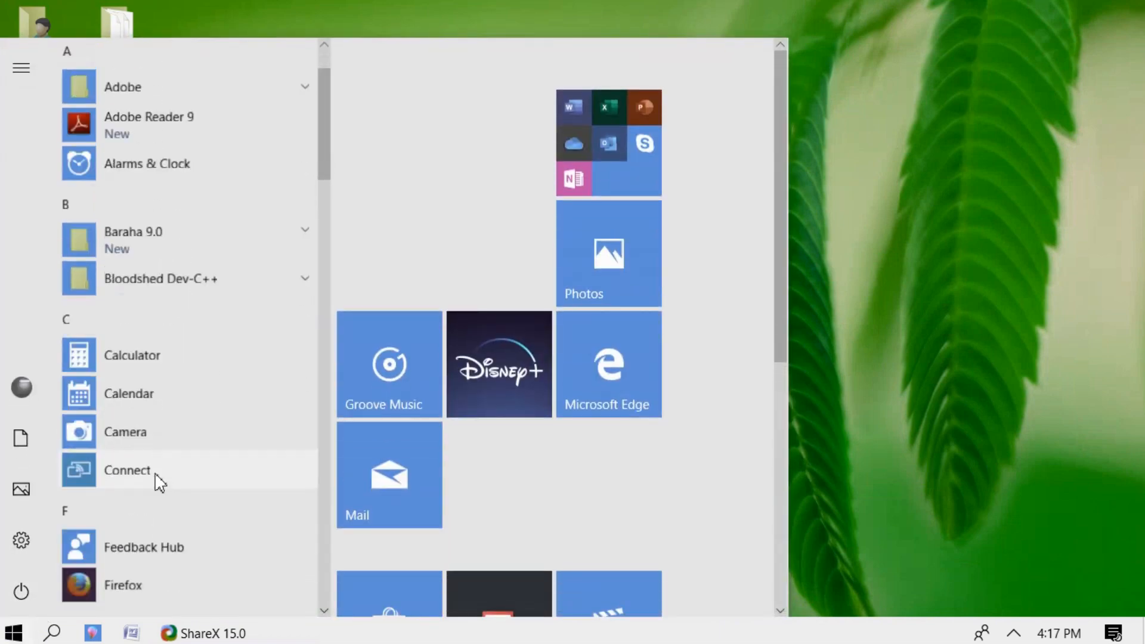
scroll(154, 489, down, 15)
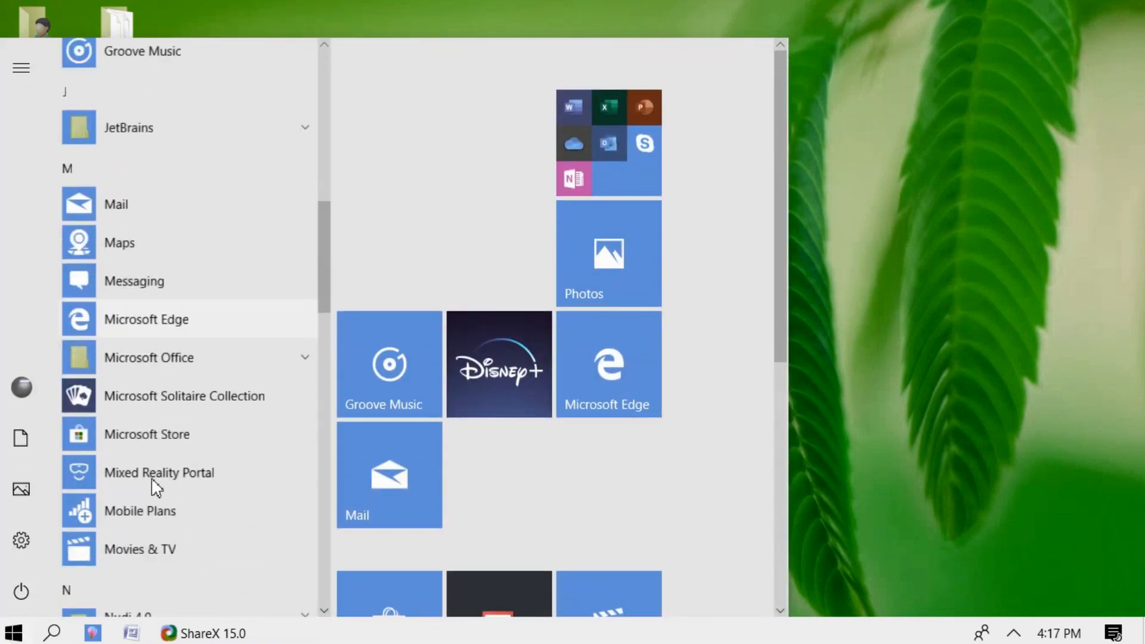
scroll(153, 489, down, 5)
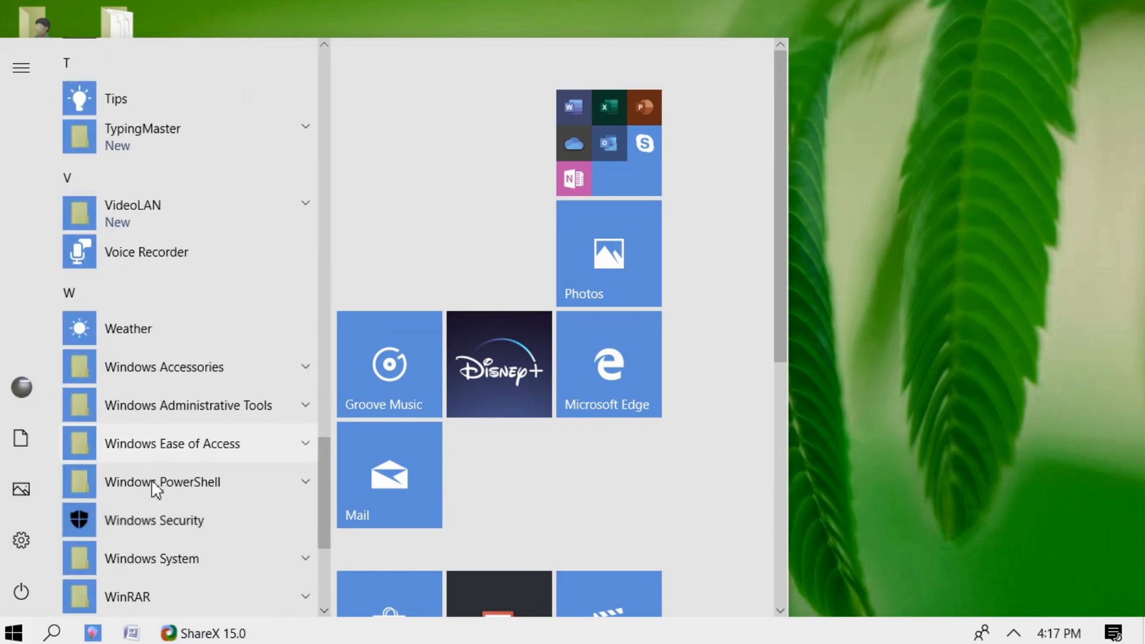
click(167, 381)
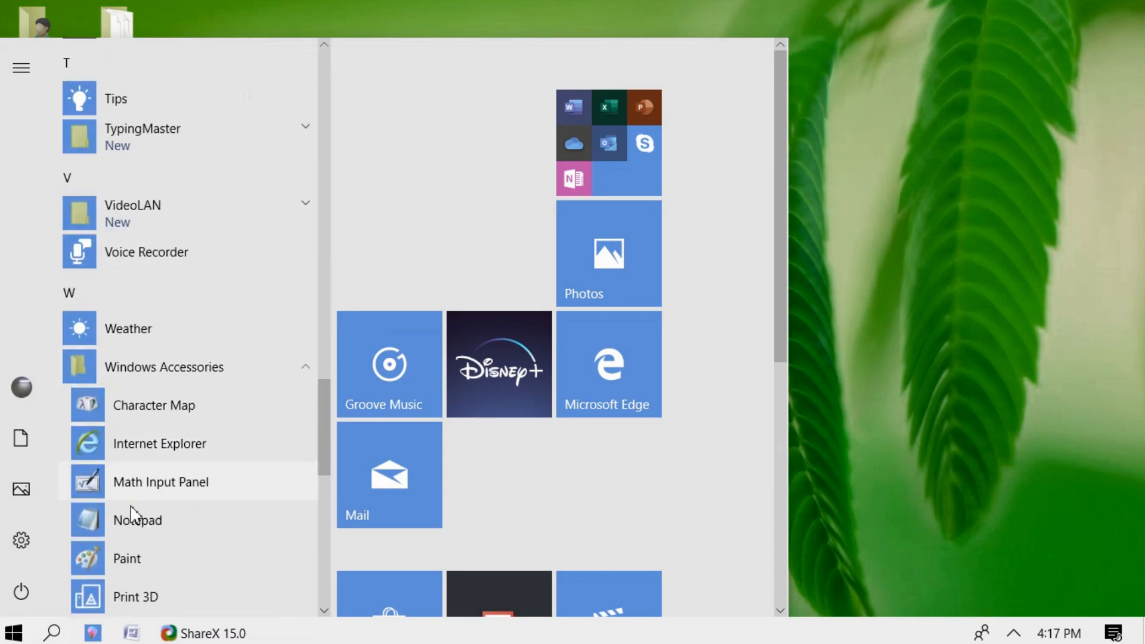
click(89, 525)
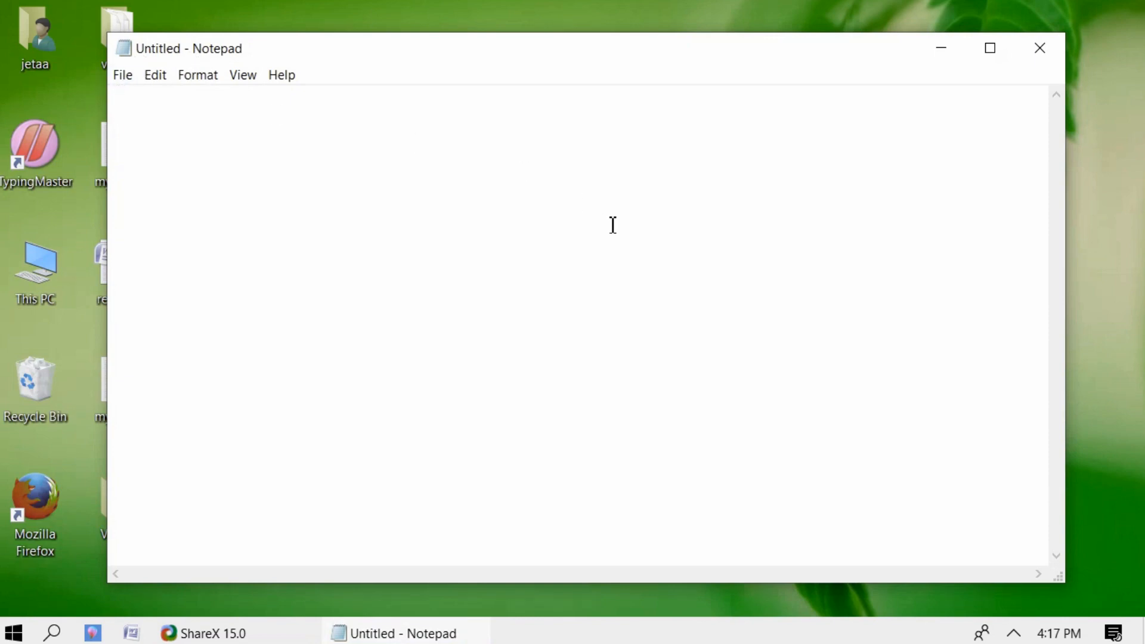
- Enter the fruit list Apple, Banana and Orange, one per line
text(Appl)
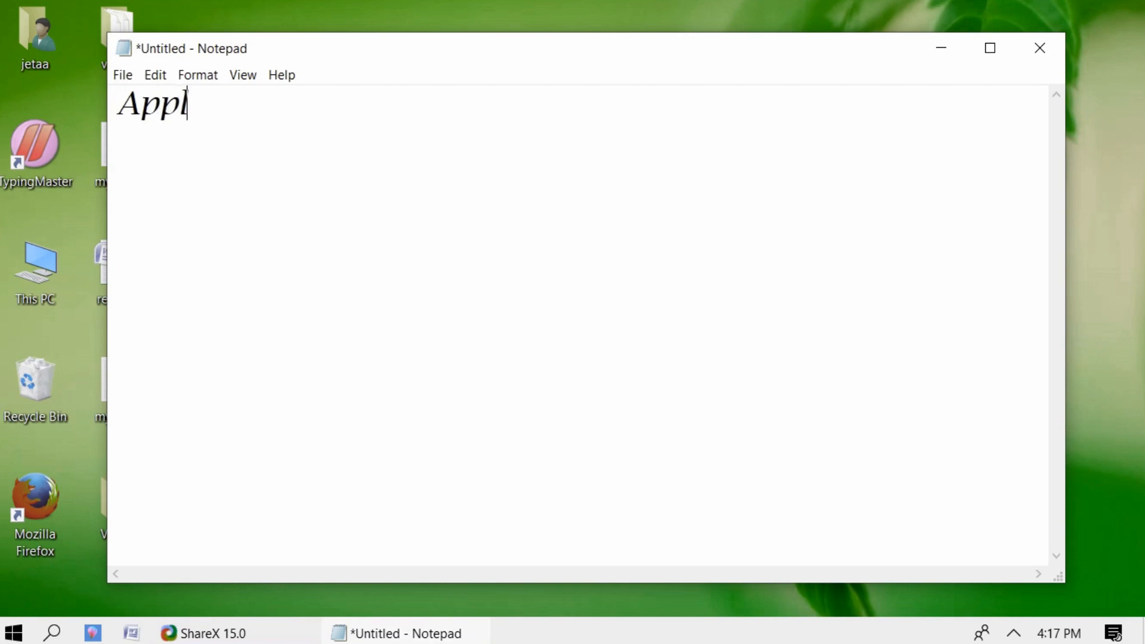
text(e)
key(Return)
text(Banana)
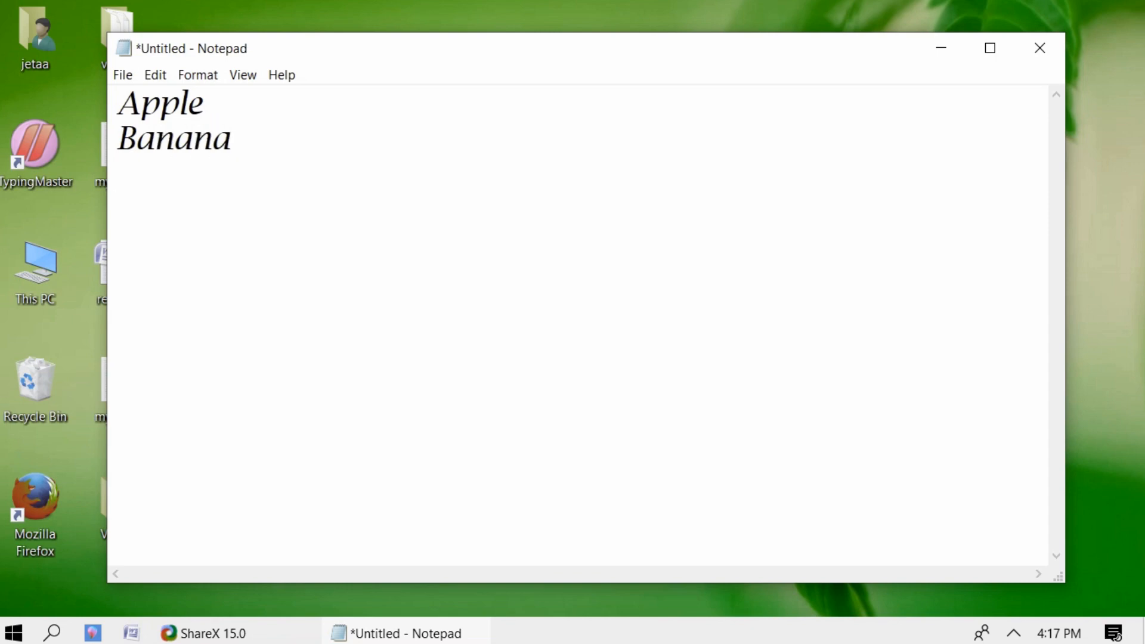
key(Return)
text(Orange)
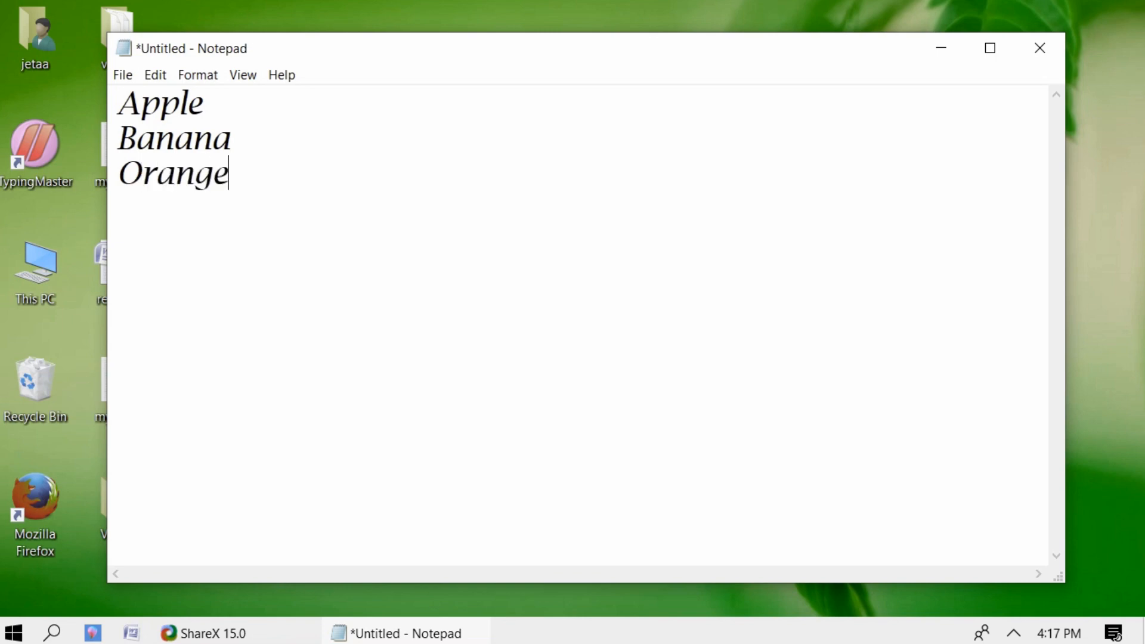
- Start saving the fruit list and browse the Save dialog to Local Disk (F:) > Hotel Taj
click(122, 75)
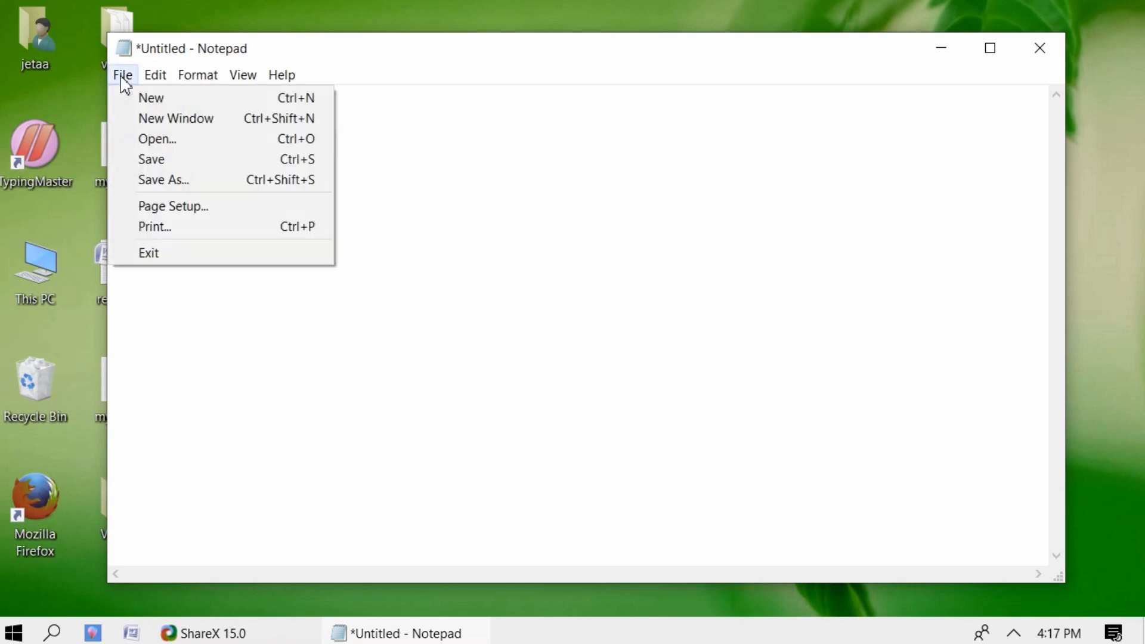
click(142, 159)
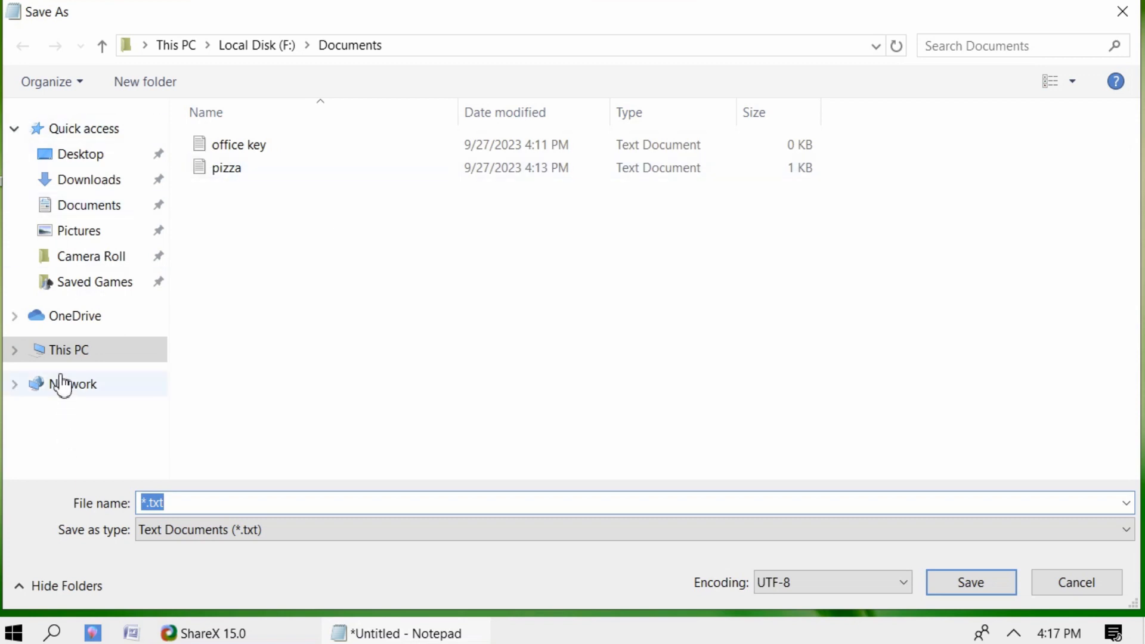
click(67, 352)
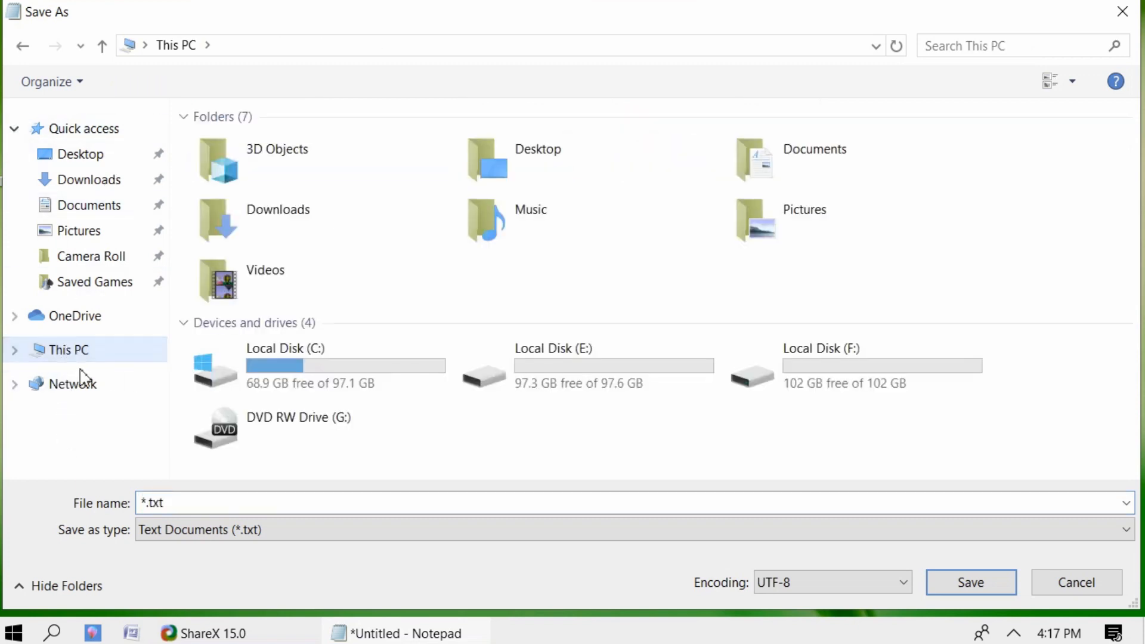
click(80, 155)
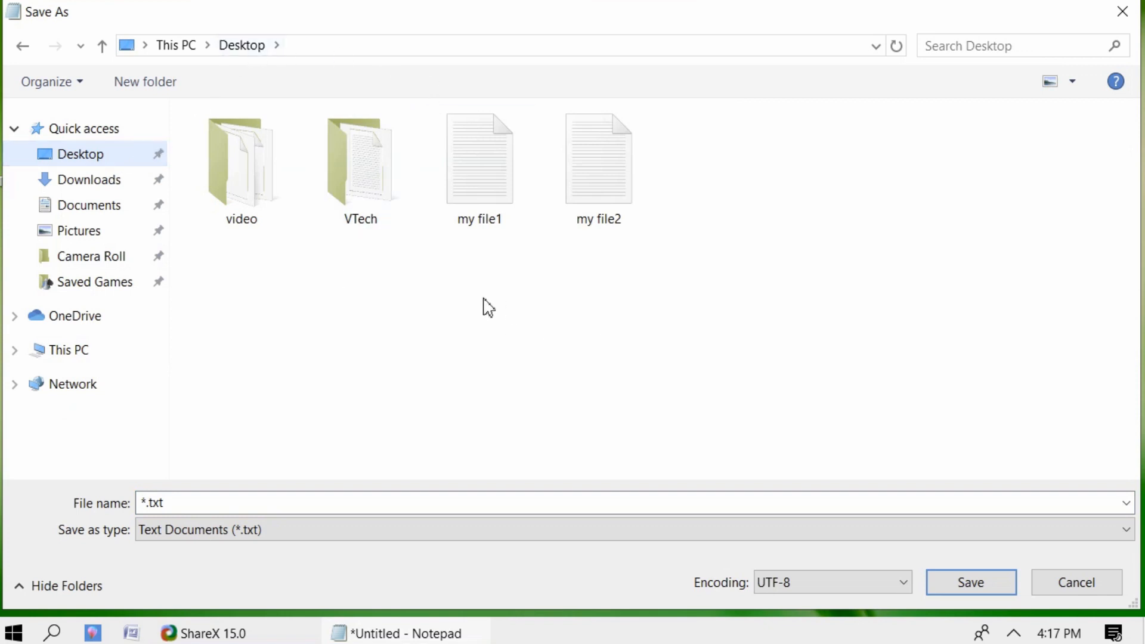
click(56, 362)
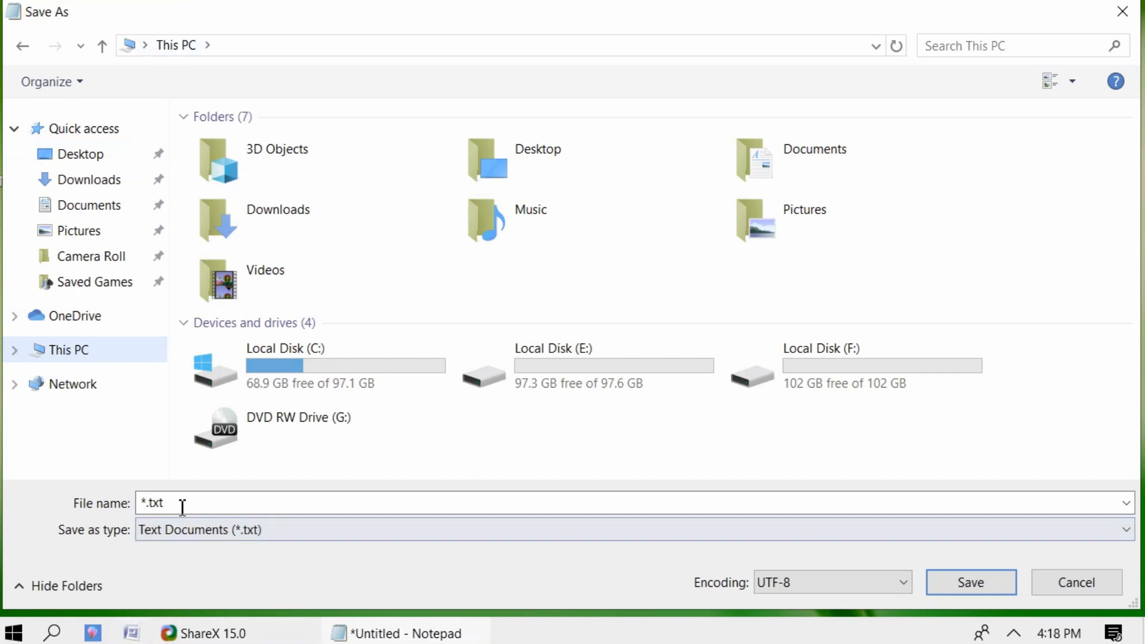
double_click(861, 378)
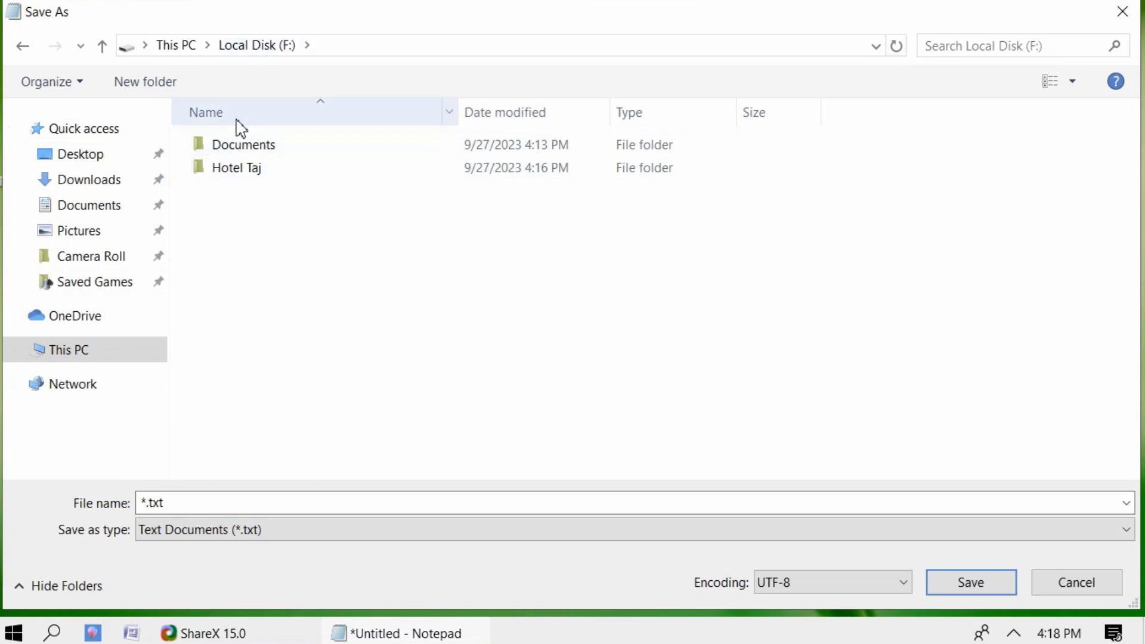
double_click(223, 174)
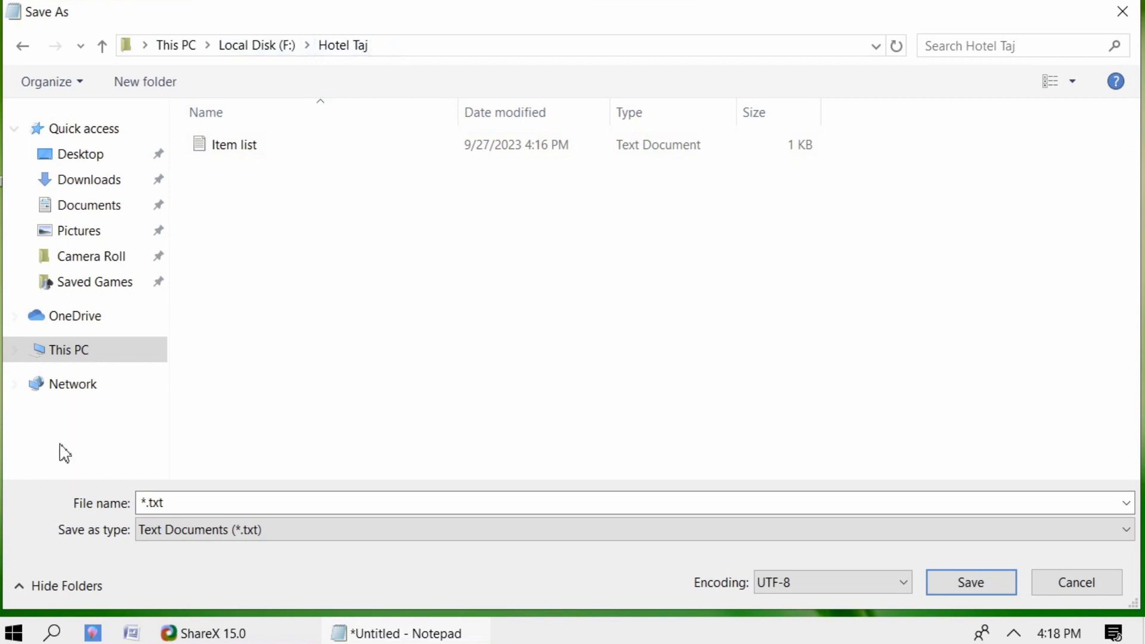
- Name the file 'Fruit' and save it in Hotel Taj
click(199, 500)
text(Fruite)
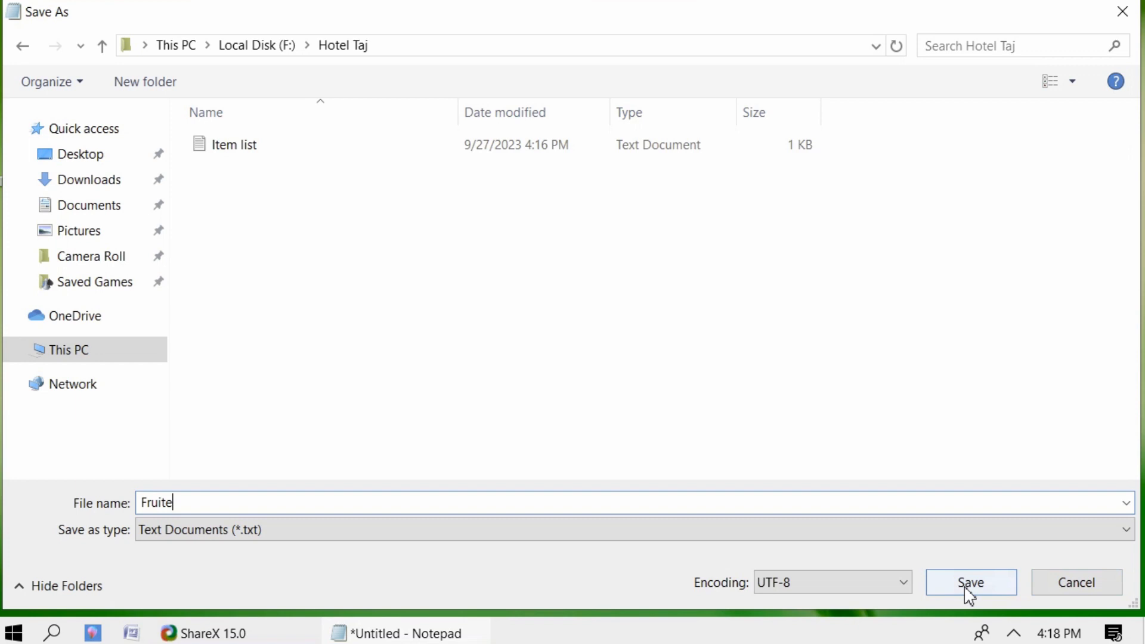
key(BackSpace)
click(967, 590)
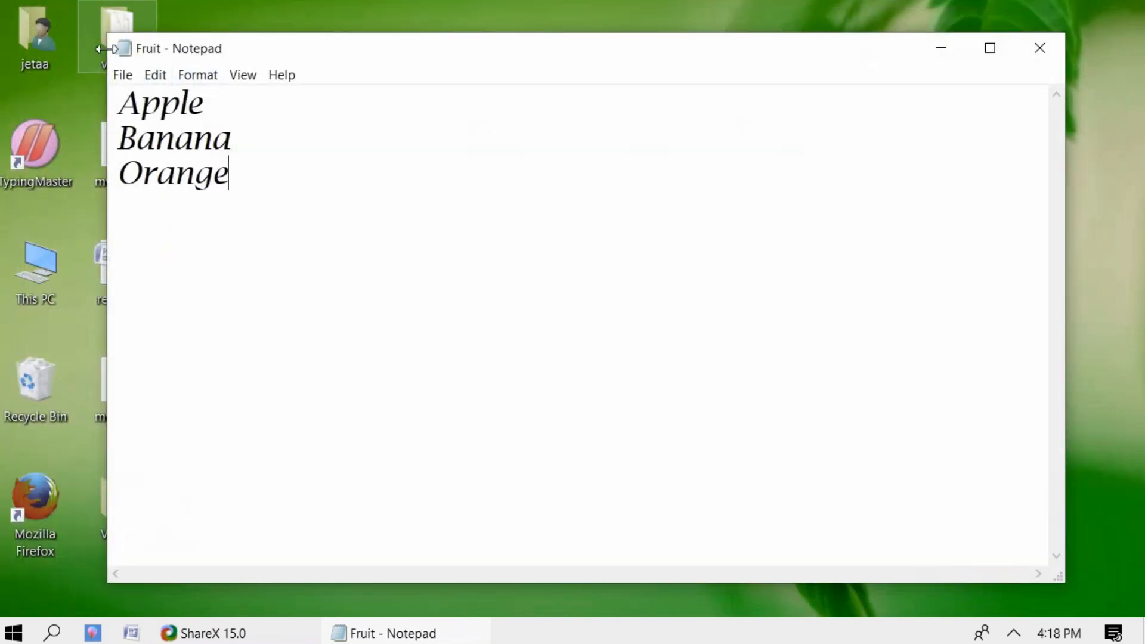
- Close Notepad and open the Hotel Taj folder on Local Disk (F:) through This PC
click(1049, 57)
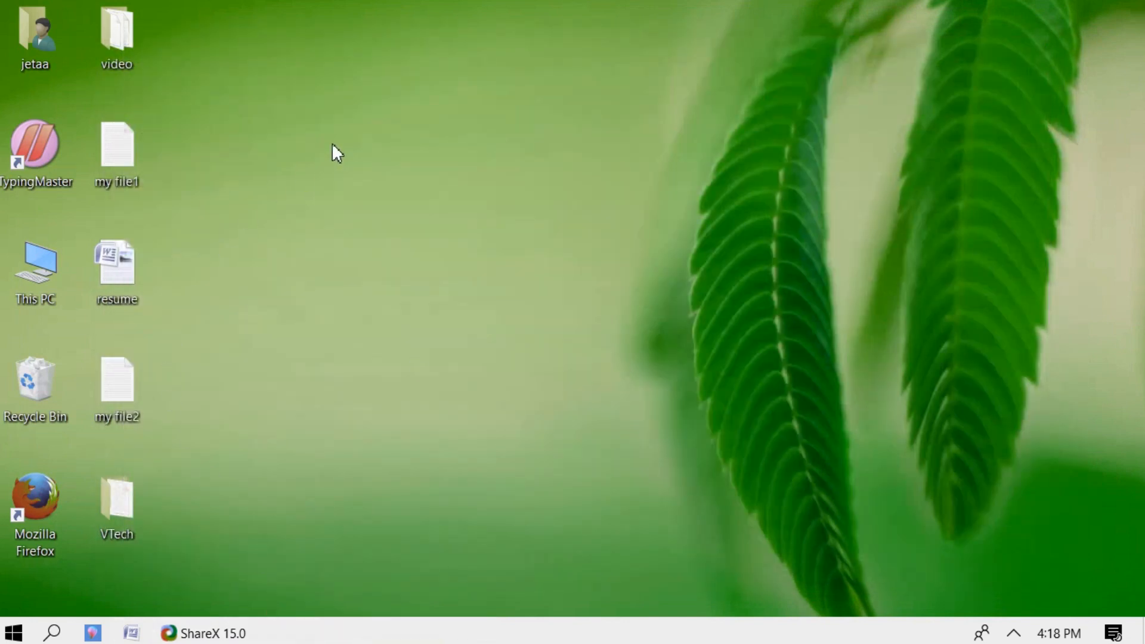
double_click(46, 301)
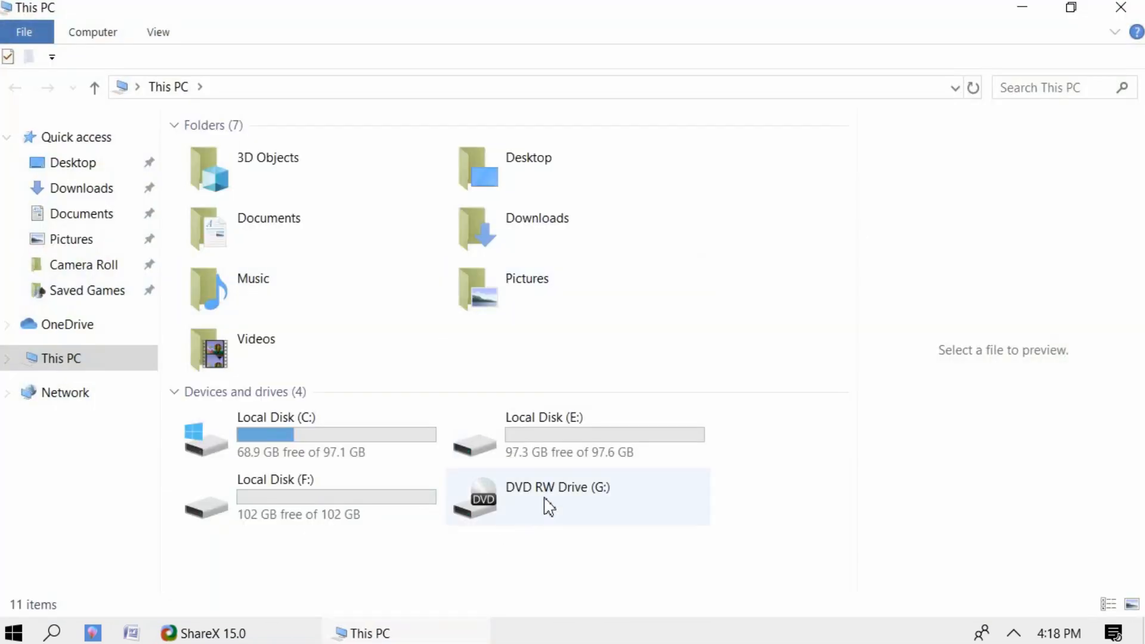
double_click(335, 503)
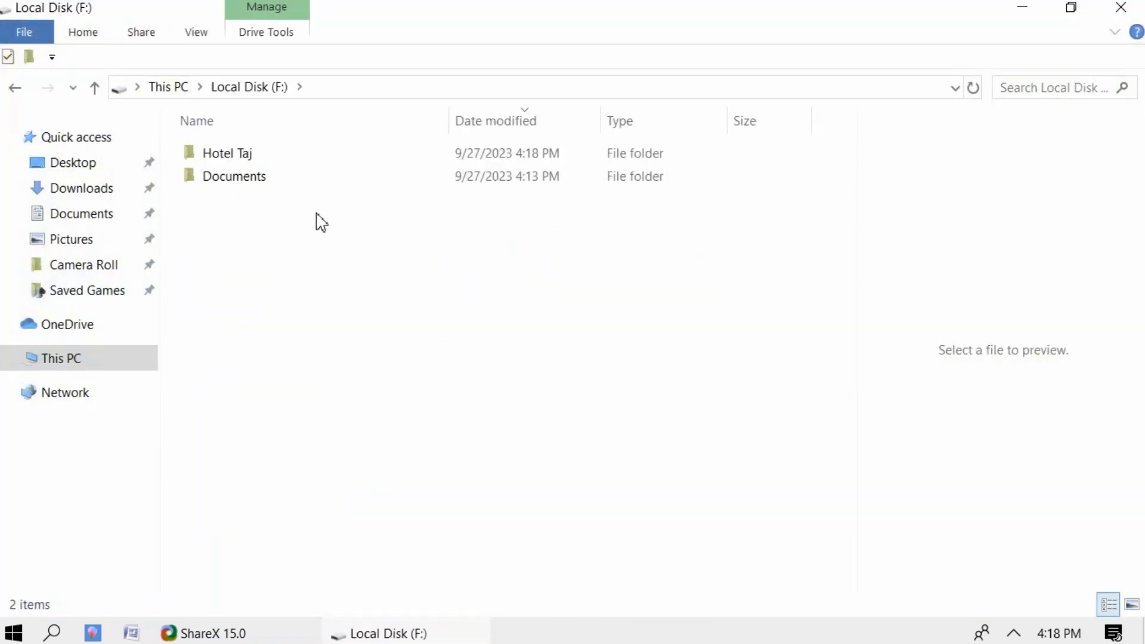
click(240, 160)
double_click(240, 160)
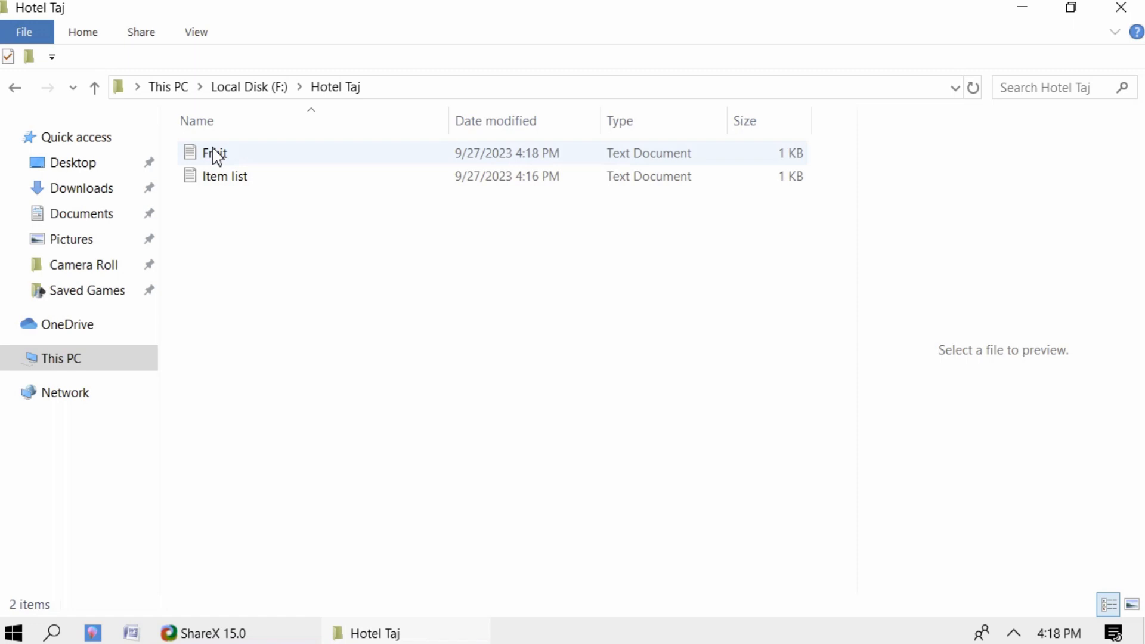
- Preview the Fruit and Item list files in turn, then close the folder window
click(217, 156)
click(238, 185)
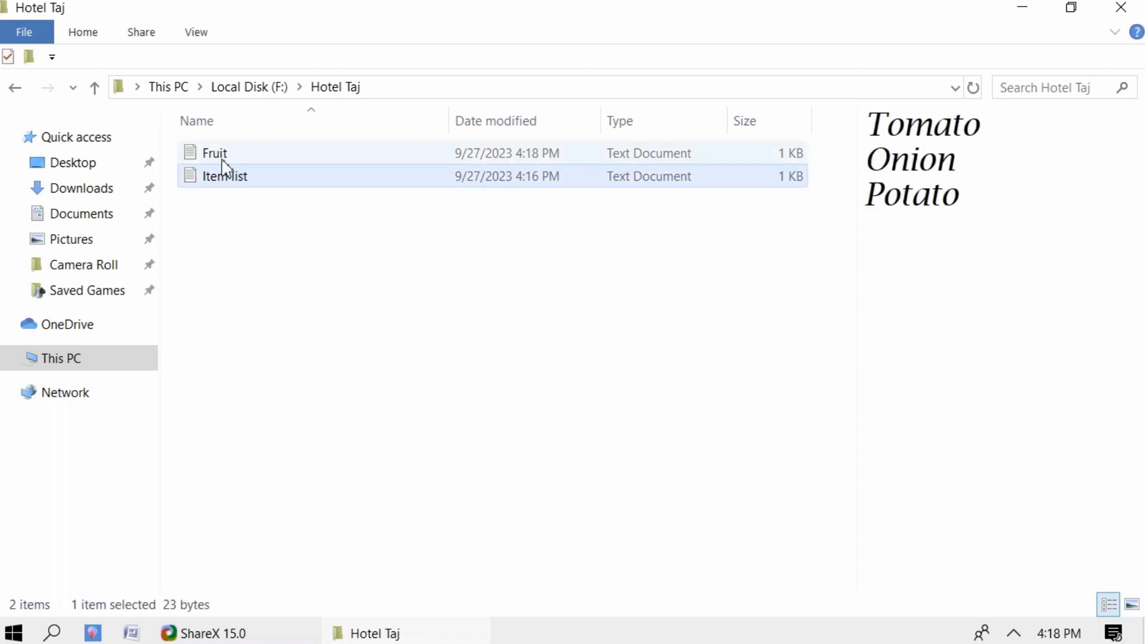
click(221, 160)
click(220, 179)
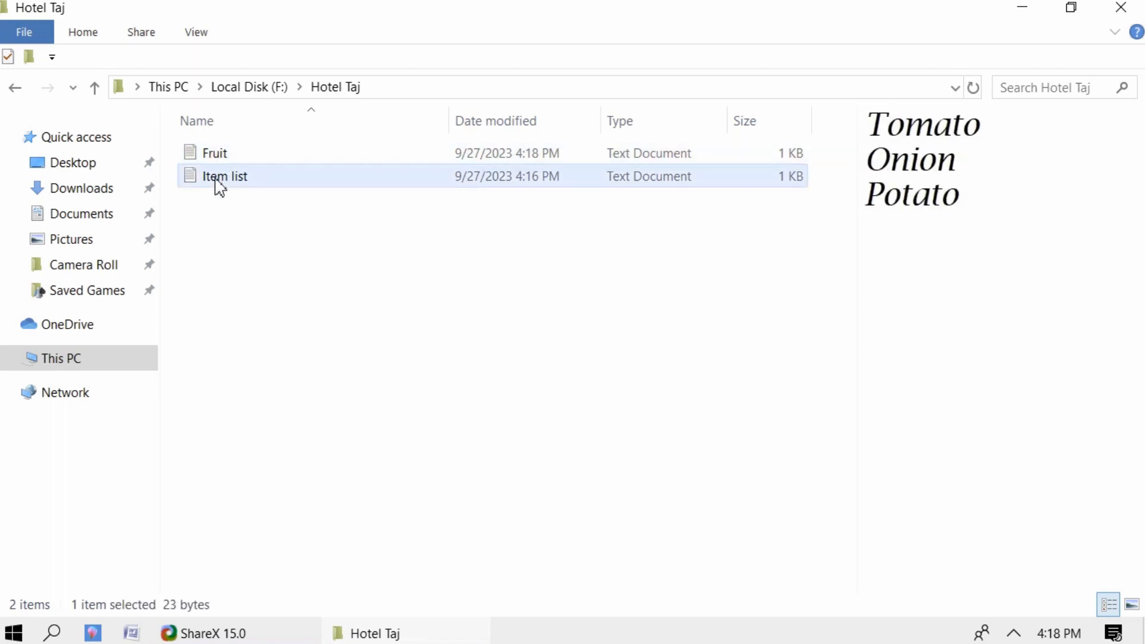
click(1119, 11)
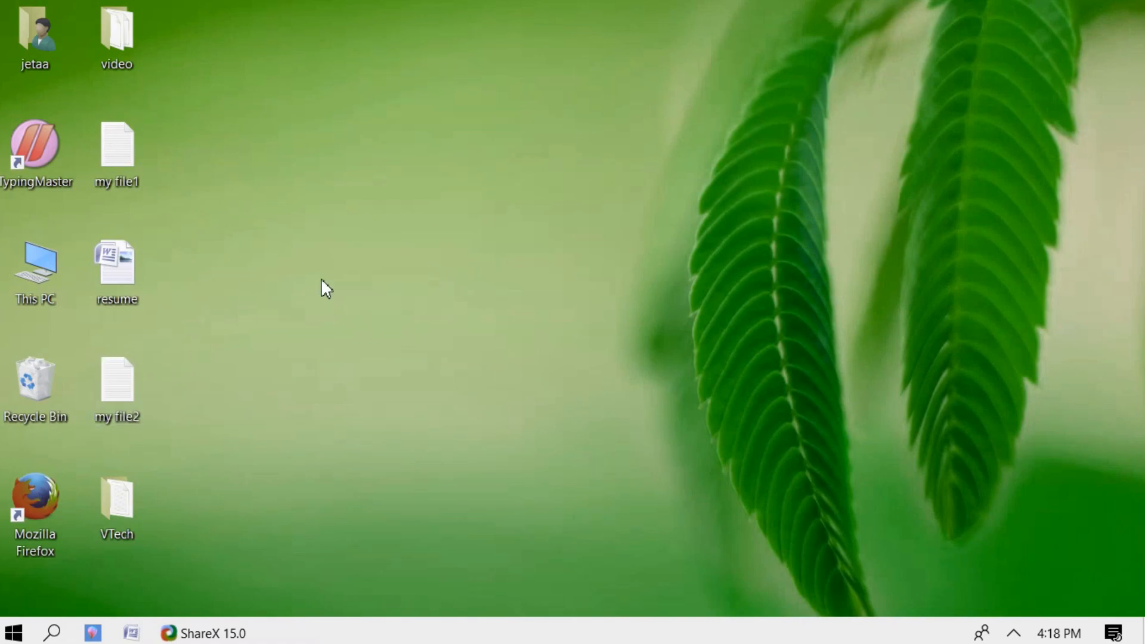